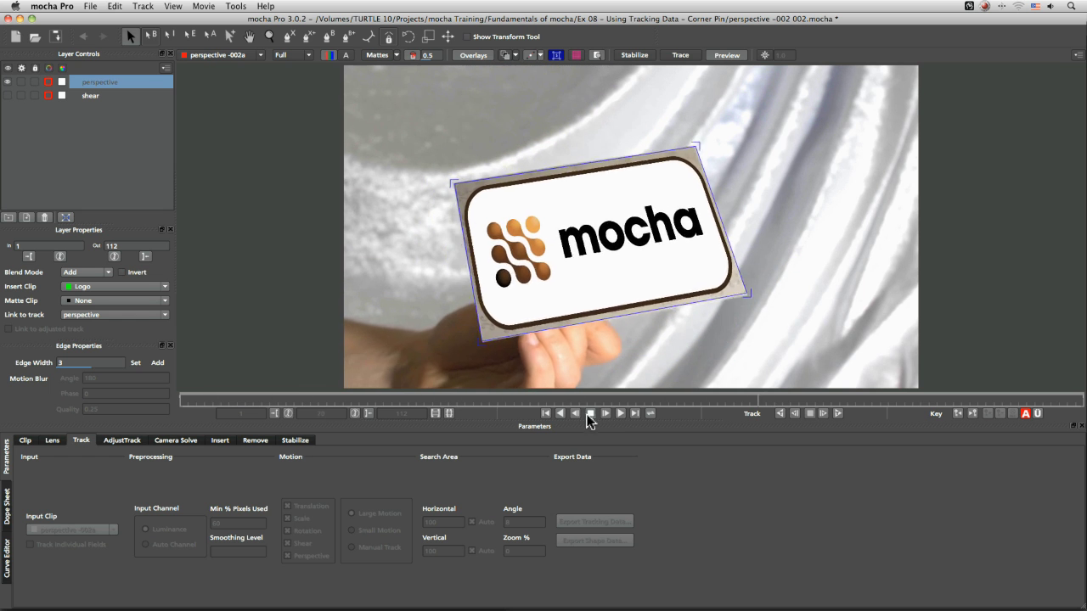
Replay the tracked logo insert from the start, then park on frame 47
{"action": "left_click", "coordinate": [590, 414]}
{"action": "left_click_drag", "start_coordinate": [783, 401], "coordinate": [157, 410]}
{"action": "left_click", "coordinate": [606, 414]}
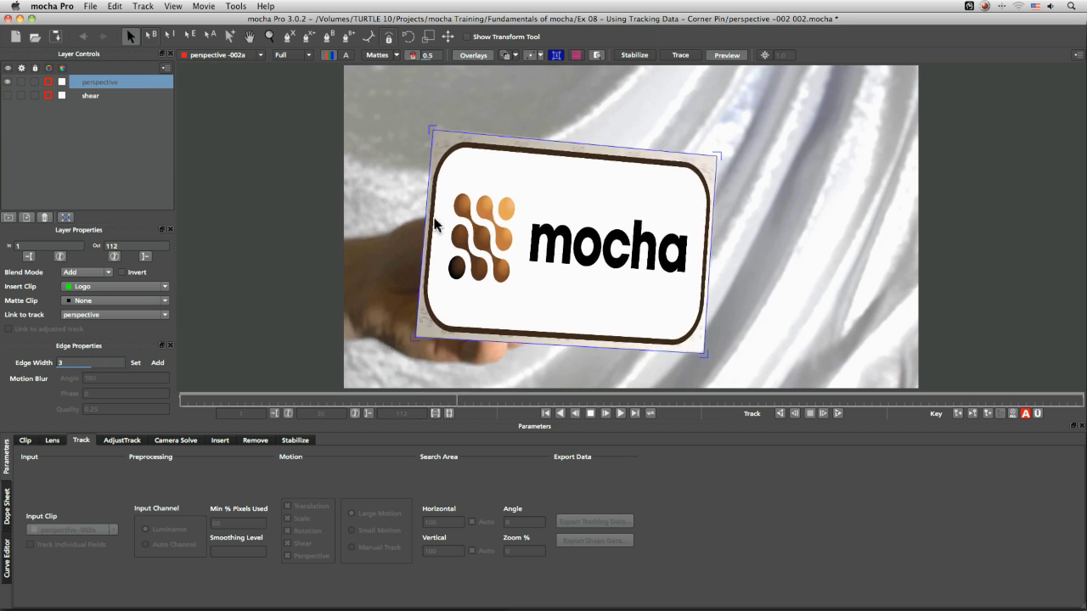
{"action": "left_click", "coordinate": [606, 415]}
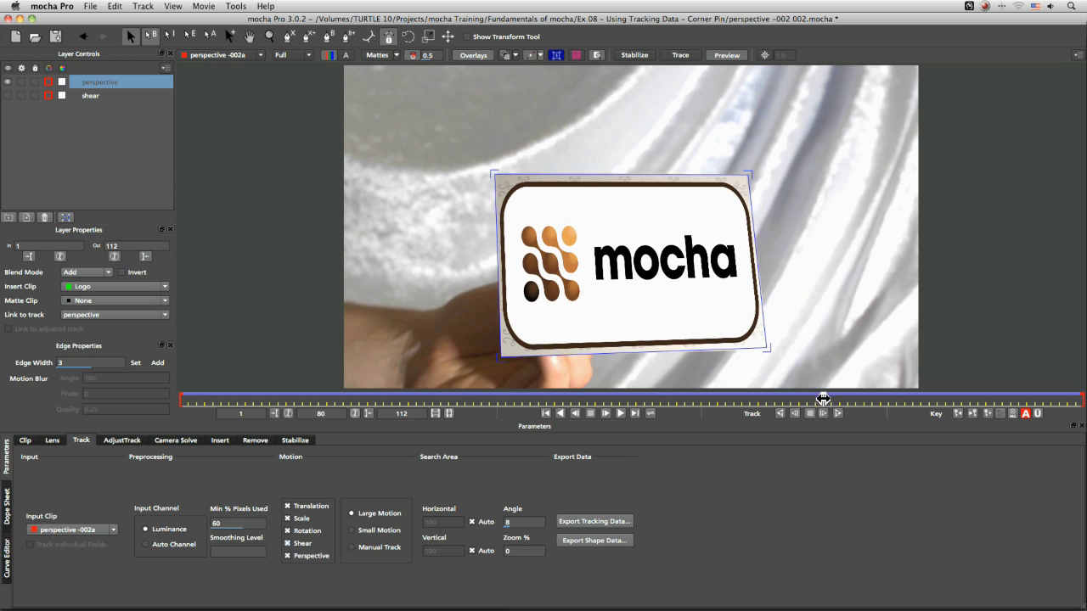
{"action": "left_click_drag", "start_coordinate": [823, 399], "coordinate": [554, 399]}
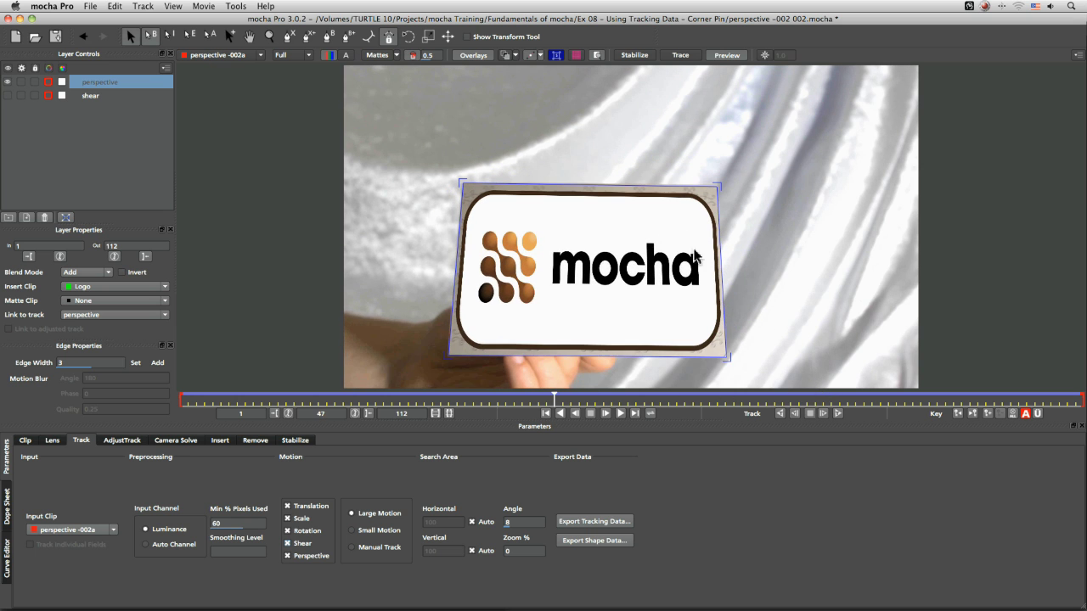
Choose Final Cut Distort [corner pin] (*.xml) as the tracking data export format
{"action": "left_click", "coordinate": [611, 522]}
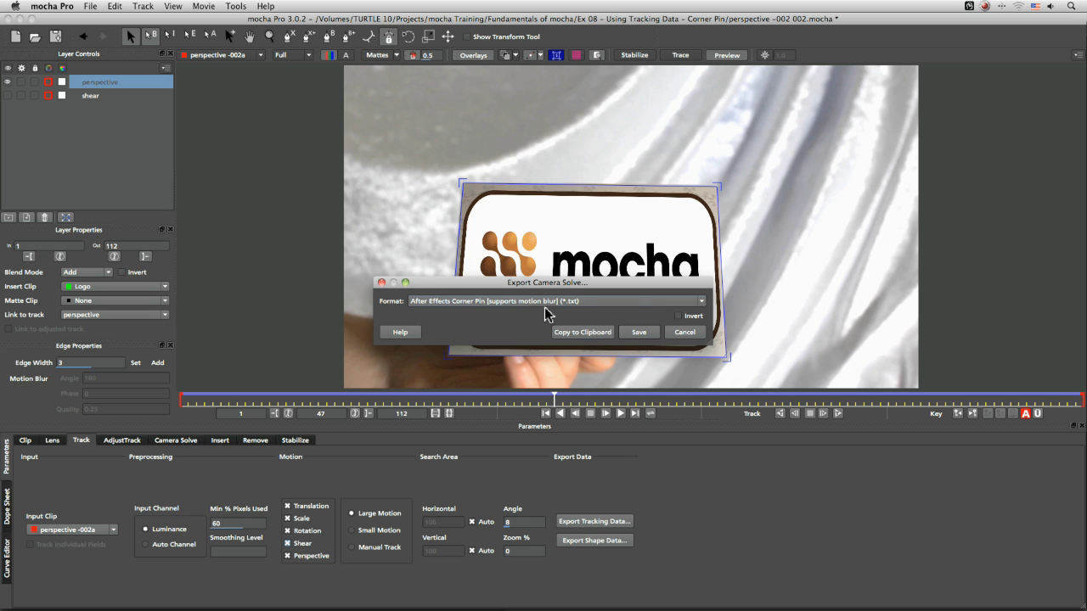
{"action": "left_click", "coordinate": [695, 303]}
{"action": "scroll", "coordinate": [701, 331], "scroll_direction": "down", "scroll_amount": 3}
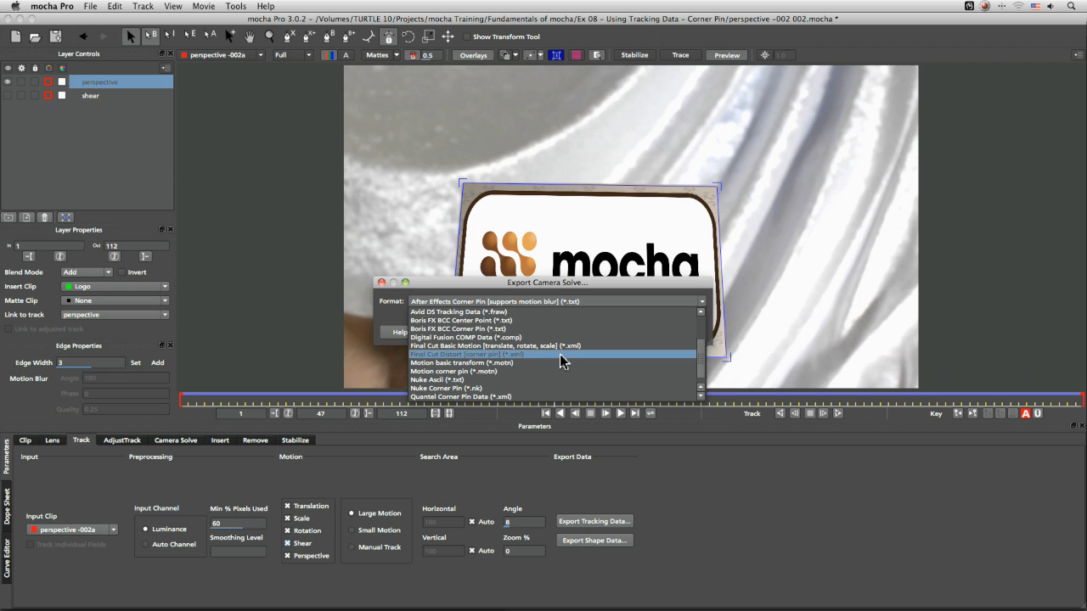
{"action": "left_click", "coordinate": [528, 355]}
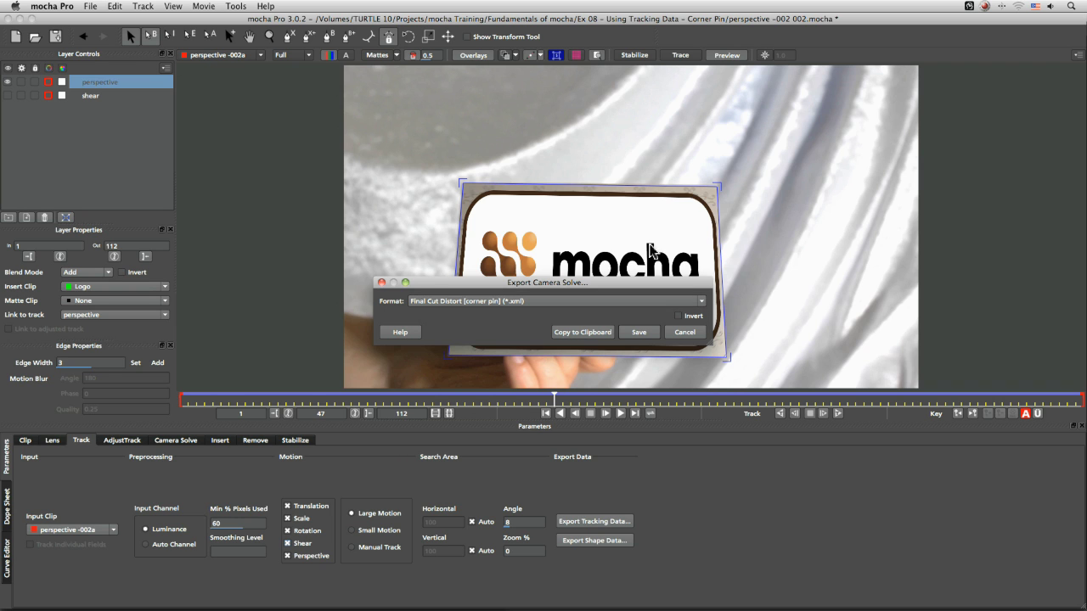
Save the corner-pin tracking file as 'Corner Pin - FCP'
{"action": "left_click", "coordinate": [639, 332]}
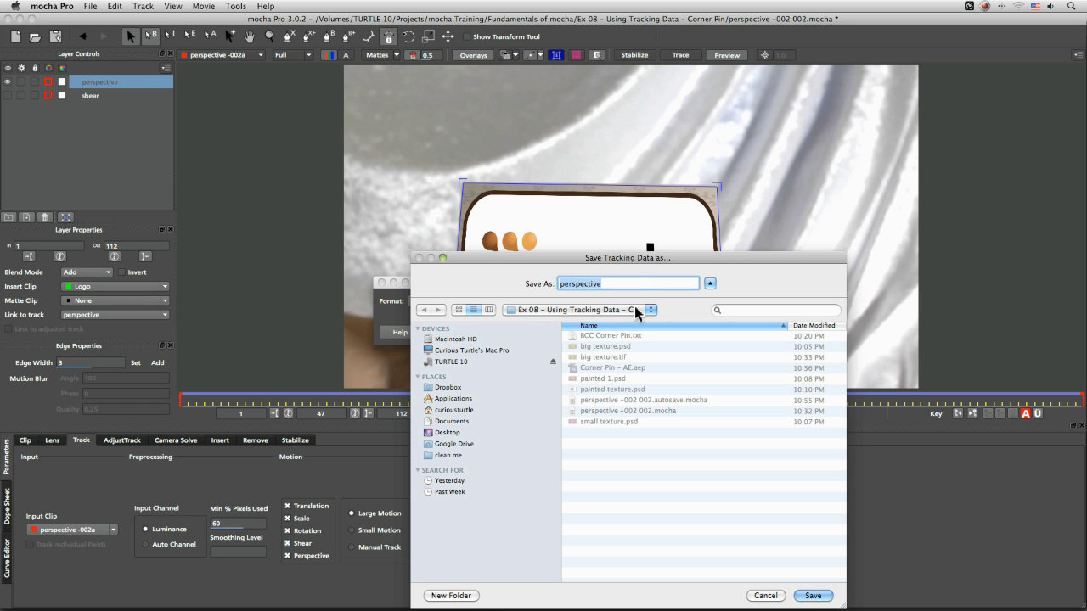
{"action": "left_click", "coordinate": [633, 369]}
{"action": "left_click", "coordinate": [632, 285]}
{"action": "key", "text": "BackSpace"}
{"action": "key", "text": "BackSpace"}
{"action": "type", "text": "FCP"}
{"action": "key", "text": "Return"}
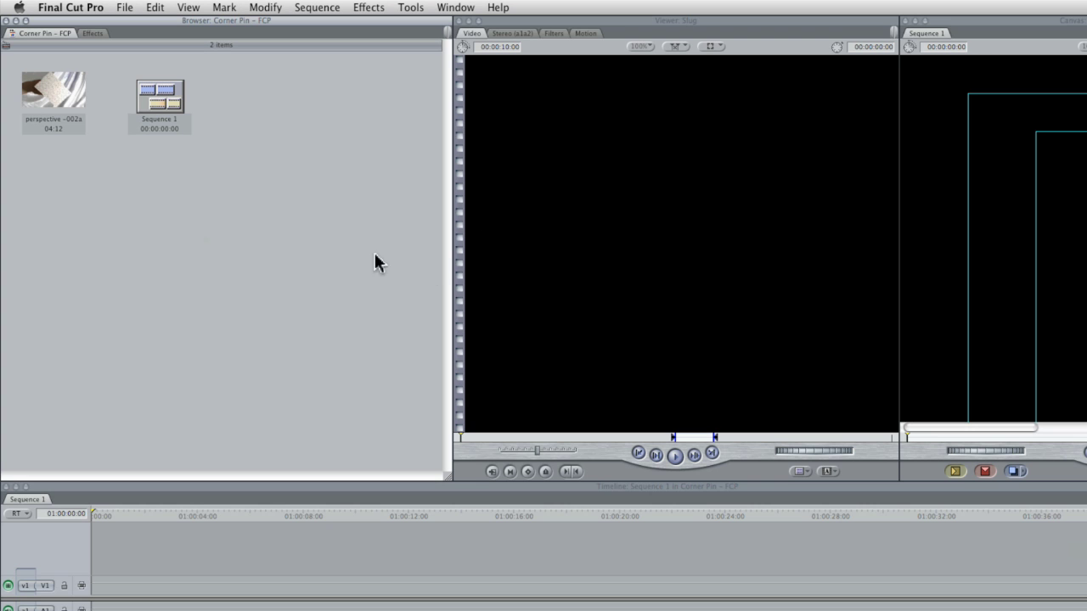
Import Corner Pin – FCP.xml from the Ex 08 folder via Import > XML
{"action": "right_click", "coordinate": [270, 107]}
{"action": "mouse_move", "coordinate": [382, 111]}
{"action": "left_click", "coordinate": [425, 174]}
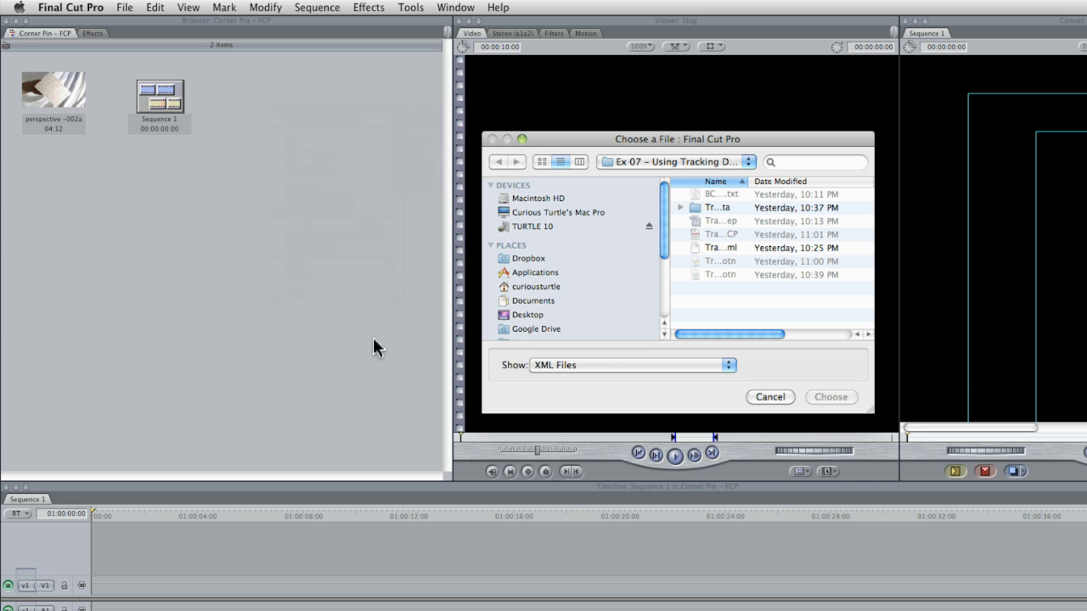
{"action": "left_click_drag", "start_coordinate": [1017, 429], "coordinate": [939, 427]}
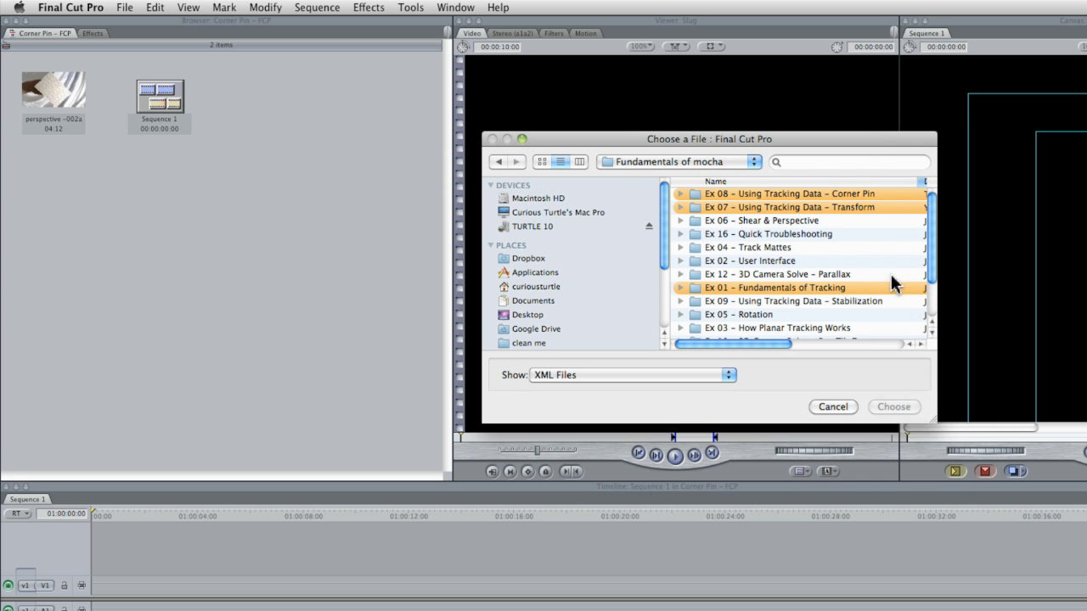
{"action": "double_click", "coordinate": [797, 192]}
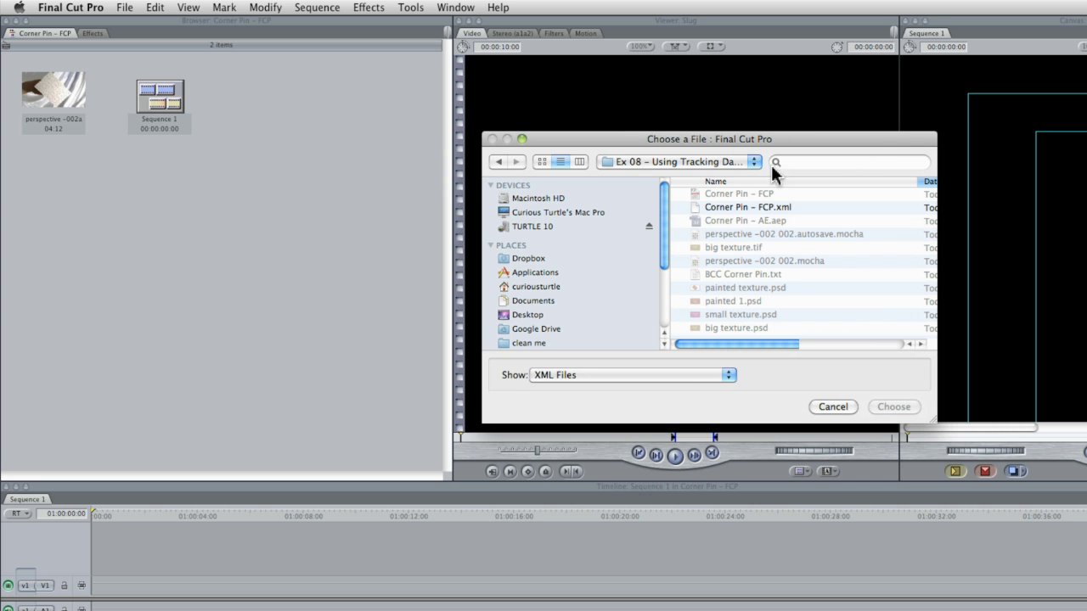
{"action": "left_click", "coordinate": [769, 208]}
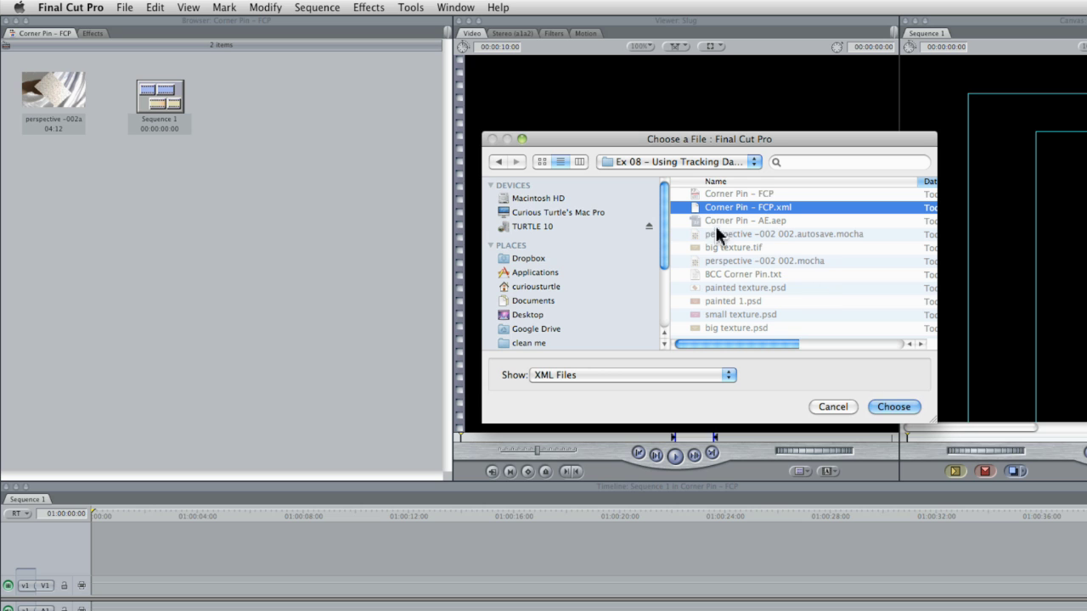
{"action": "left_click", "coordinate": [891, 408]}
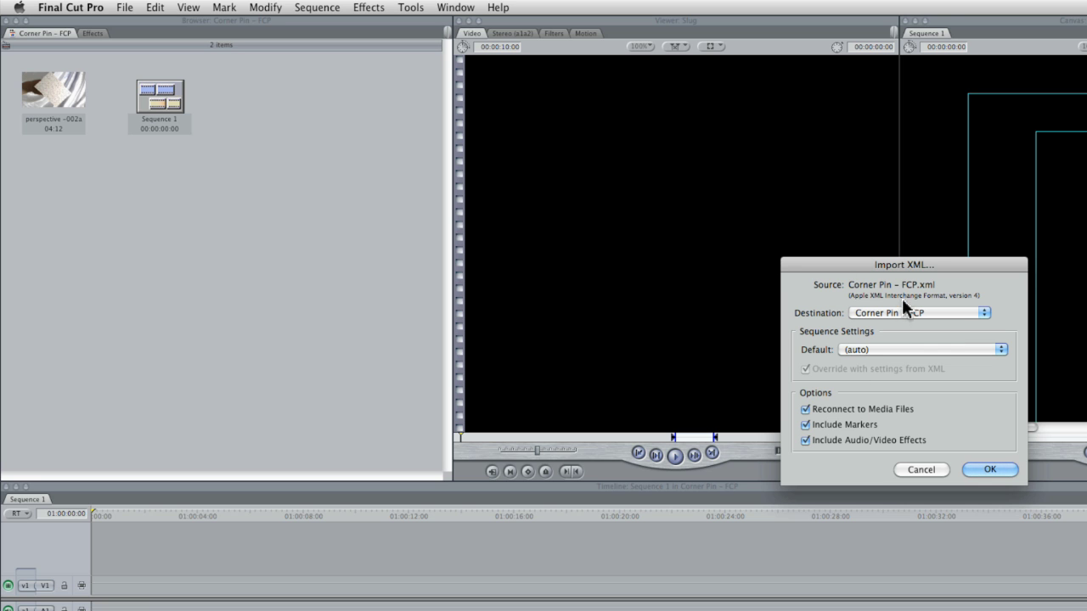
Accept the import, rename the clip 'mocha distort – Corner Pin – FCP', and move it beside Sequence 1
{"action": "left_click", "coordinate": [990, 470]}
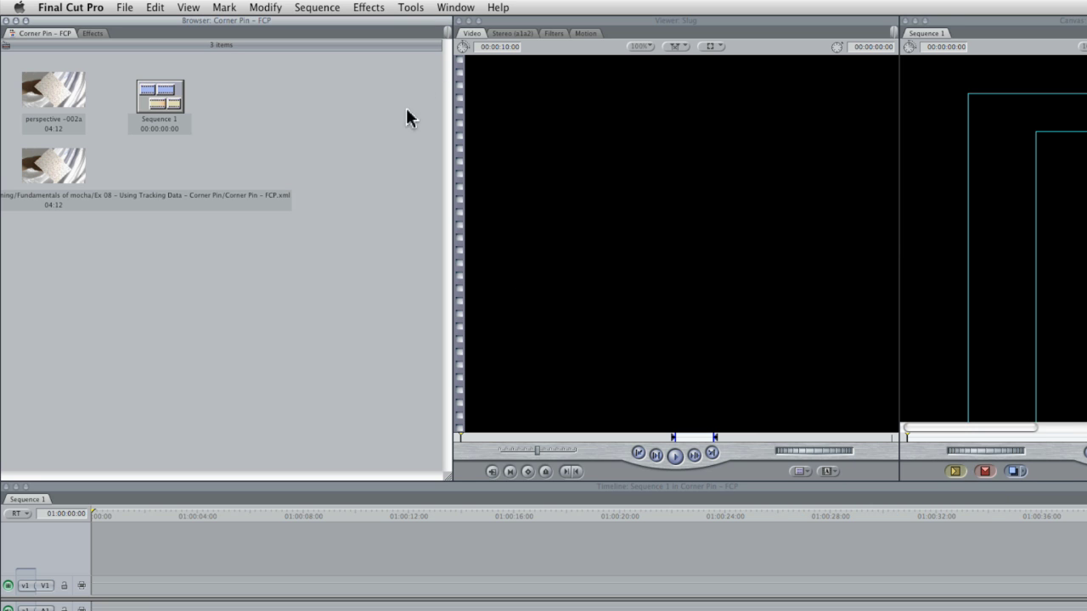
{"action": "left_click_drag", "start_coordinate": [104, 175], "coordinate": [280, 246]}
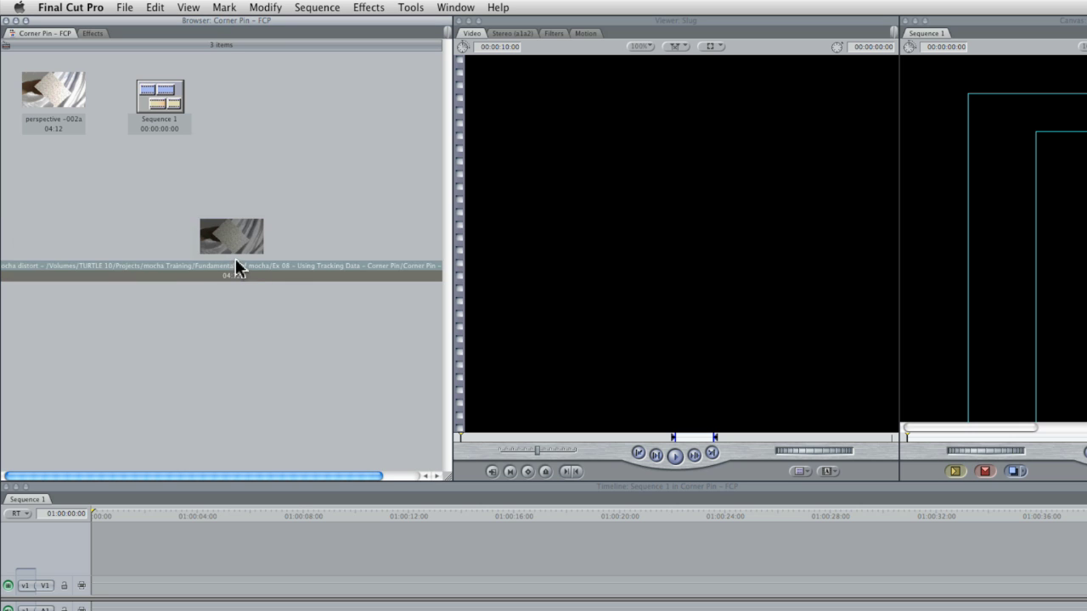
{"action": "left_click", "coordinate": [238, 266]}
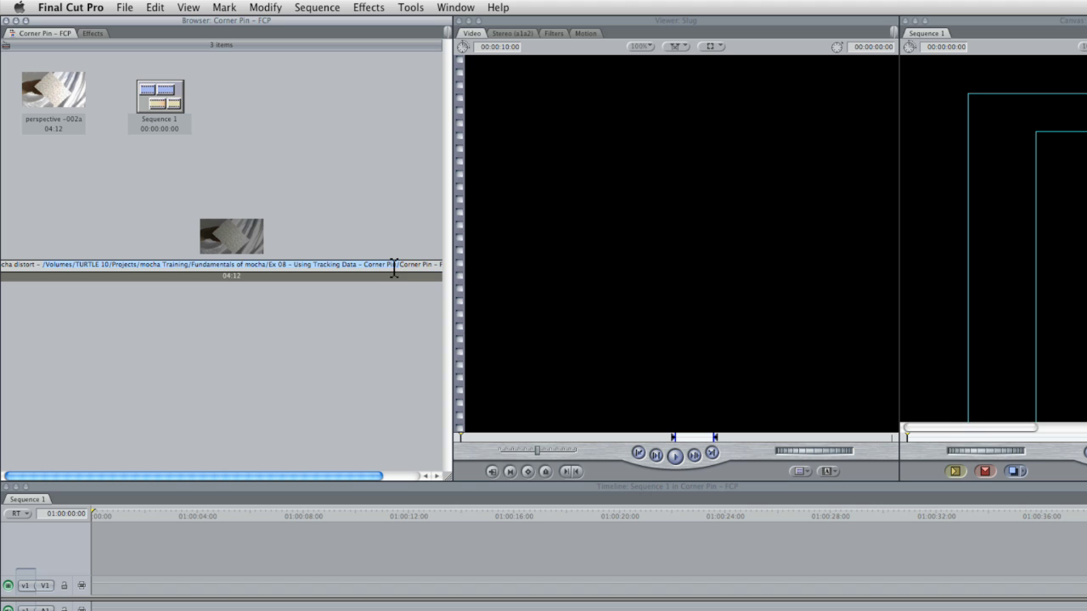
{"action": "key", "text": "BackSpace"}
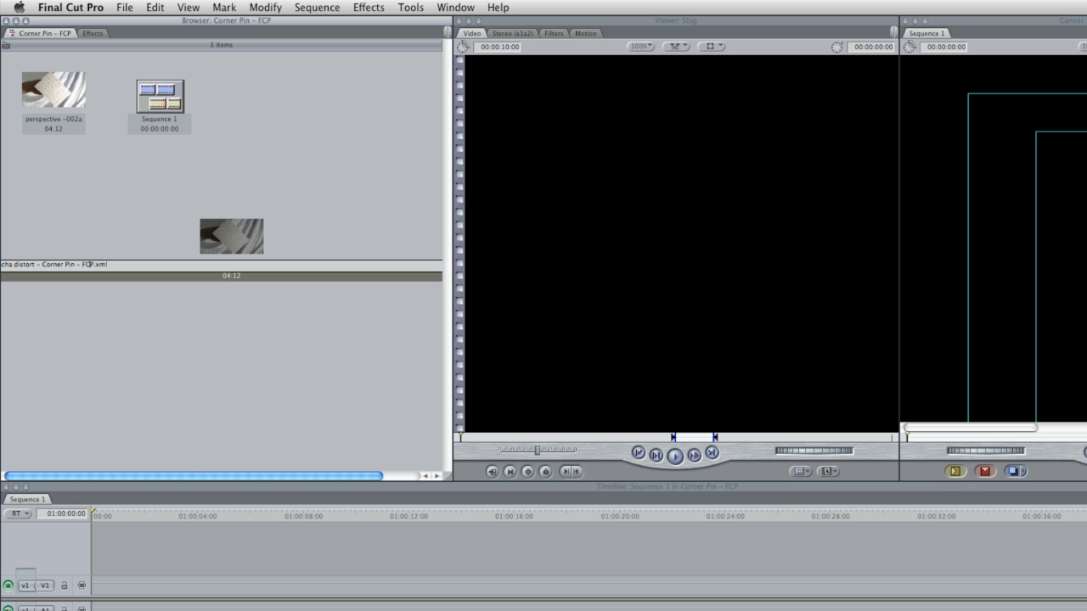
{"action": "key", "text": "Return"}
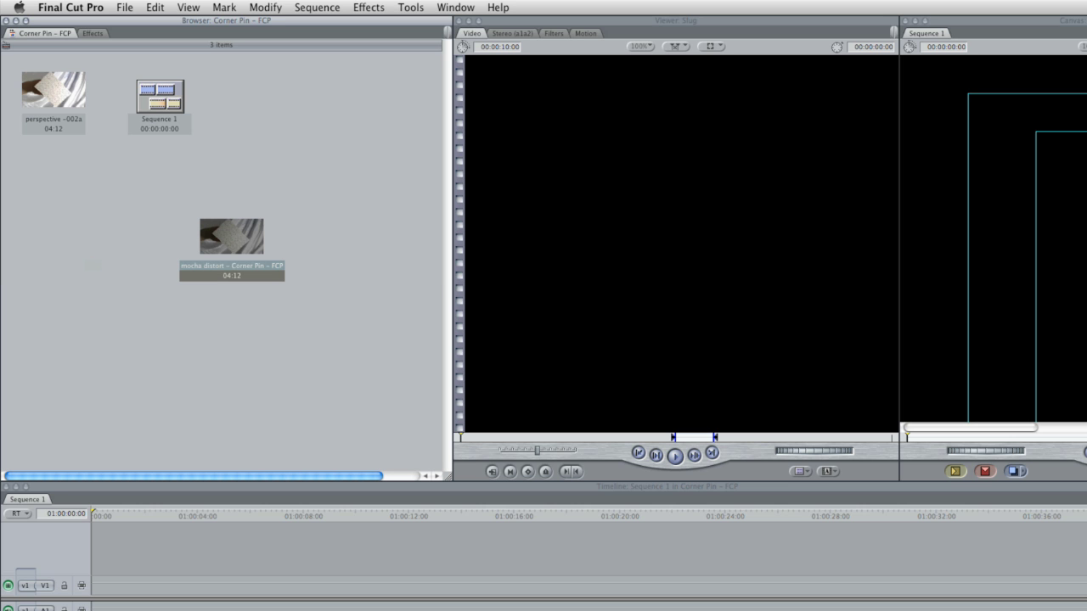
{"action": "left_click_drag", "start_coordinate": [240, 250], "coordinate": [284, 118]}
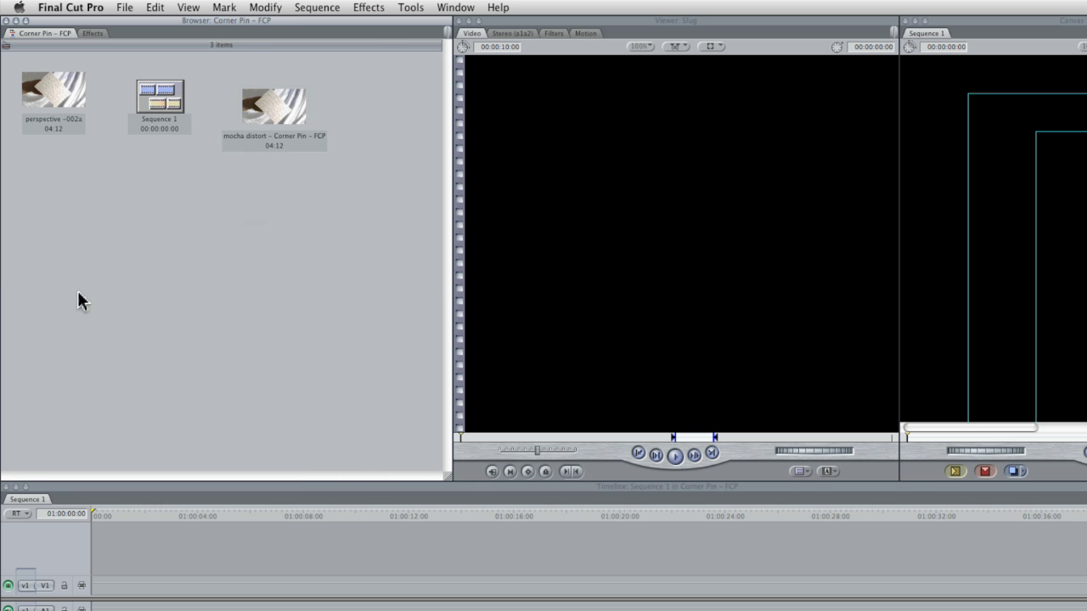
Change the mocha distort clip's field dominance from Upper (Odd) to None in Item Properties
{"action": "right_click", "coordinate": [284, 97]}
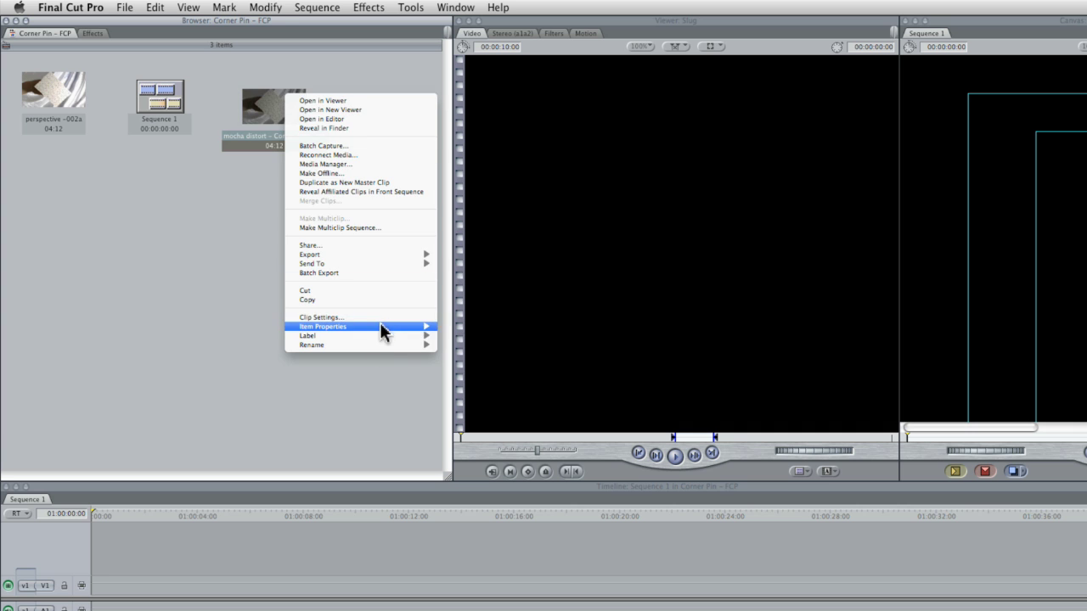
{"action": "mouse_move", "coordinate": [382, 326]}
{"action": "left_click", "coordinate": [464, 327]}
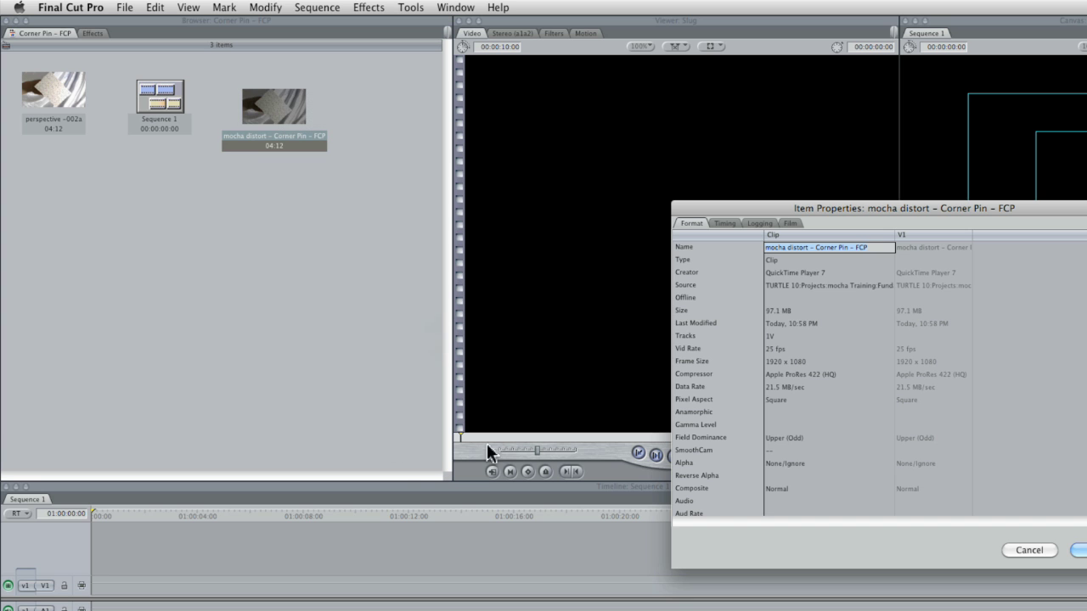
{"action": "left_click", "coordinate": [808, 436]}
{"action": "left_click", "coordinate": [830, 437]}
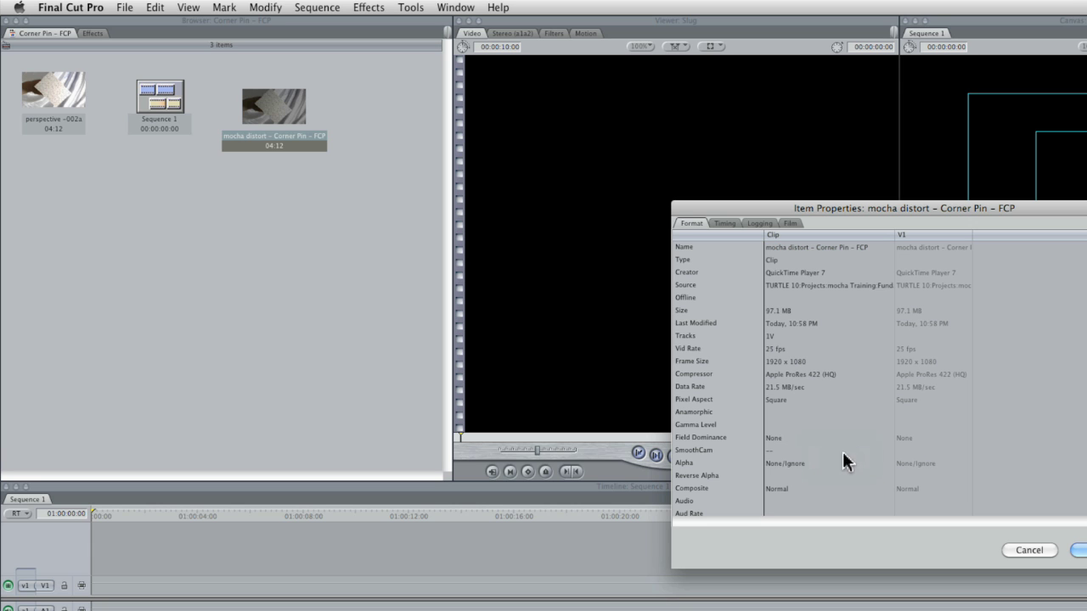
Drop the clip onto V1 with matched sequence settings, fit the canvas, and play the corner pin
{"action": "left_click", "coordinate": [1083, 550]}
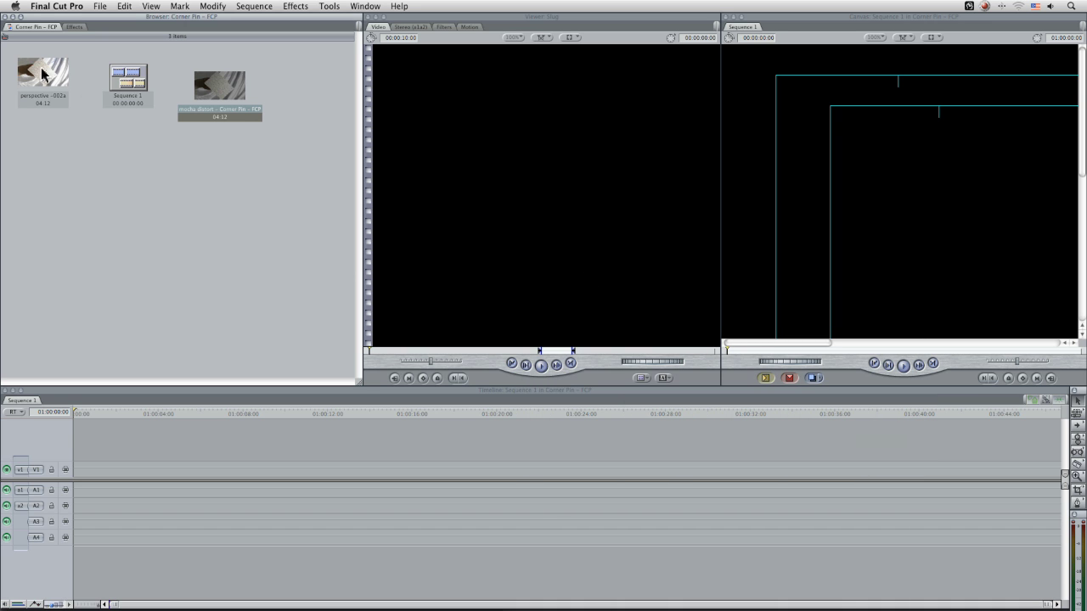
{"action": "left_click_drag", "start_coordinate": [43, 80], "coordinate": [86, 476]}
{"action": "left_click", "coordinate": [629, 182]}
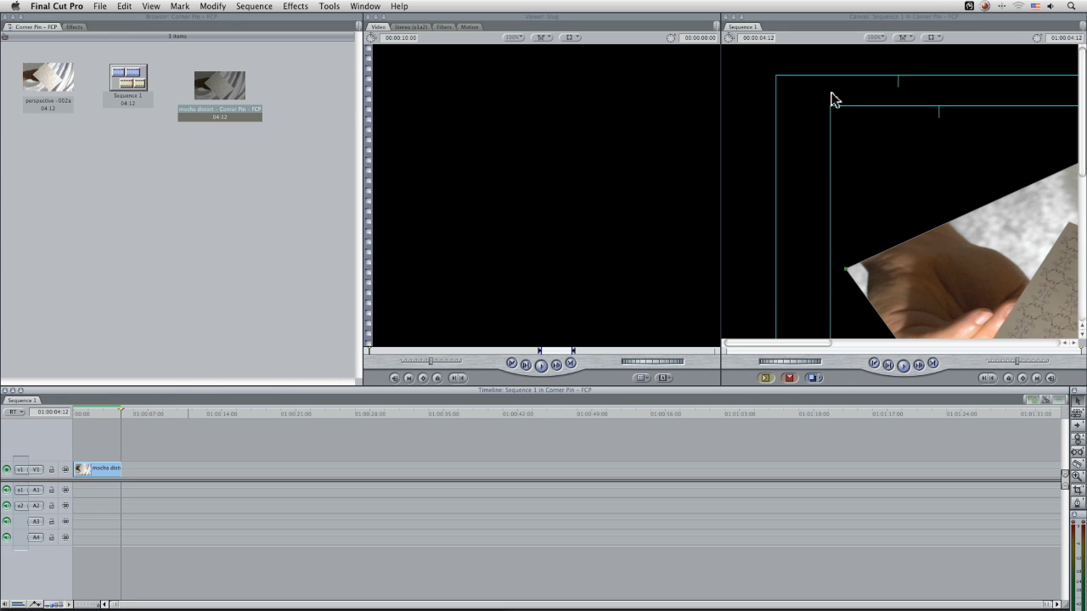
{"action": "left_click", "coordinate": [884, 38]}
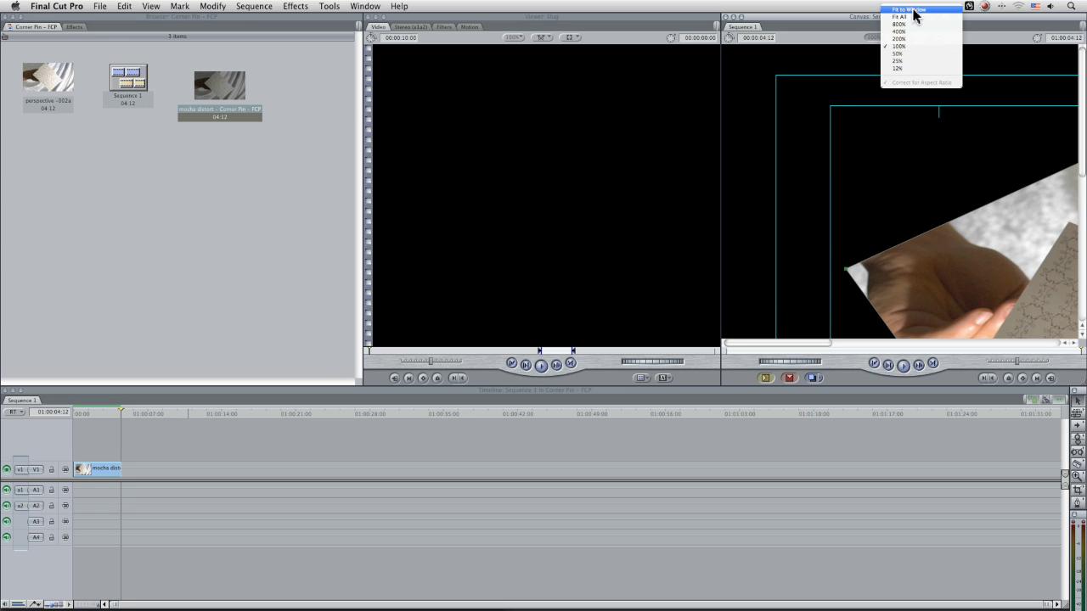
{"action": "left_click", "coordinate": [914, 10]}
{"action": "left_click", "coordinate": [903, 366]}
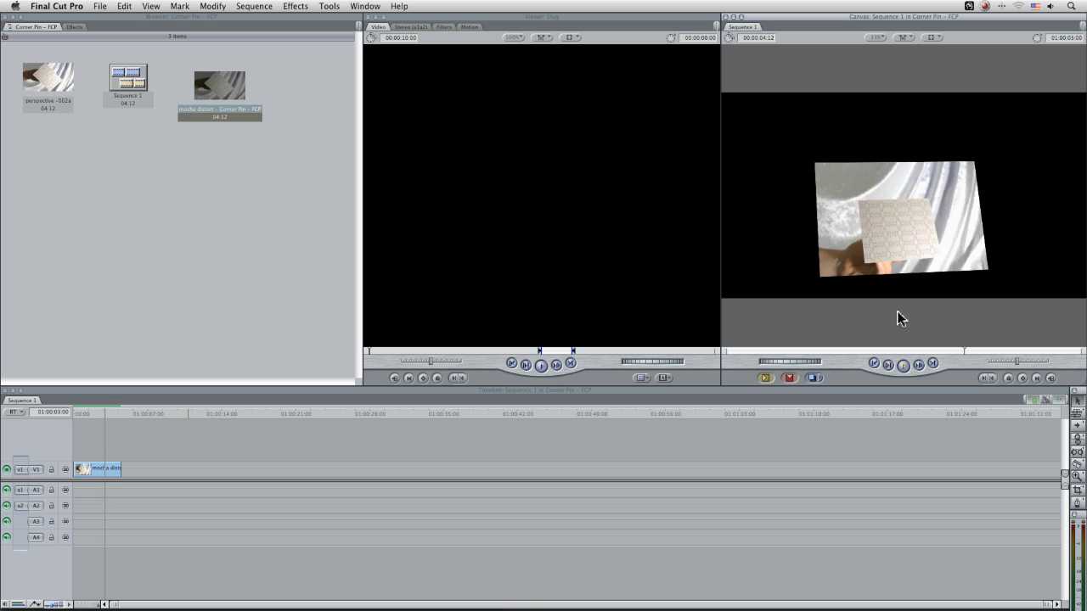
Open the timeline clip in the Viewer, fit it, and review its corner-pin Distort values
{"action": "left_click", "coordinate": [902, 366]}
{"action": "double_click", "coordinate": [112, 472]}
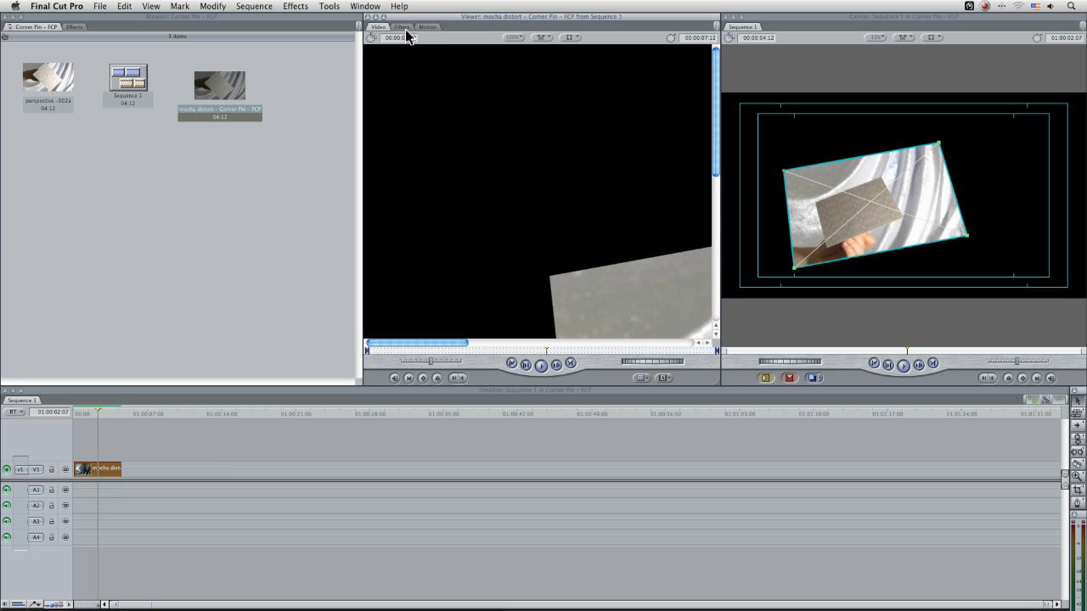
{"action": "left_click", "coordinate": [514, 37]}
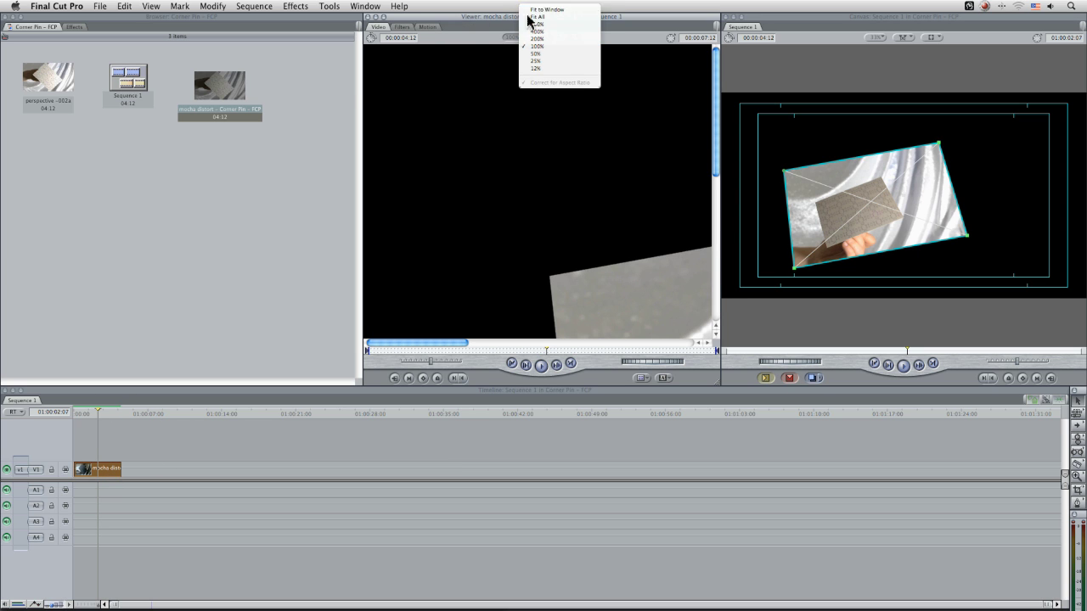
{"action": "left_click", "coordinate": [537, 10]}
{"action": "left_click", "coordinate": [427, 27]}
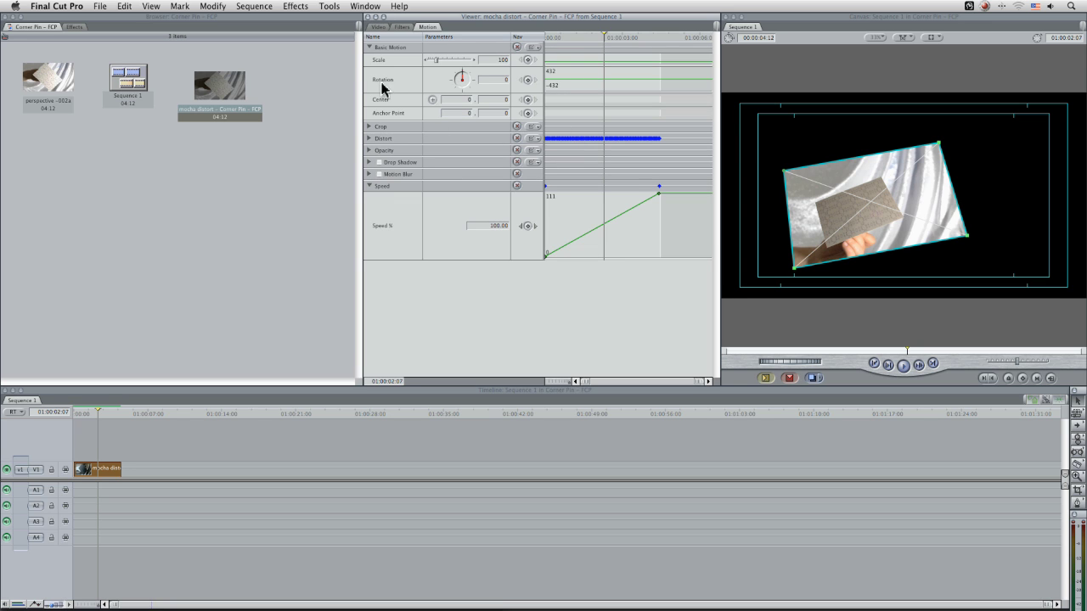
{"action": "left_click", "coordinate": [369, 138]}
{"action": "left_click_drag", "start_coordinate": [571, 39], "coordinate": [615, 39]}
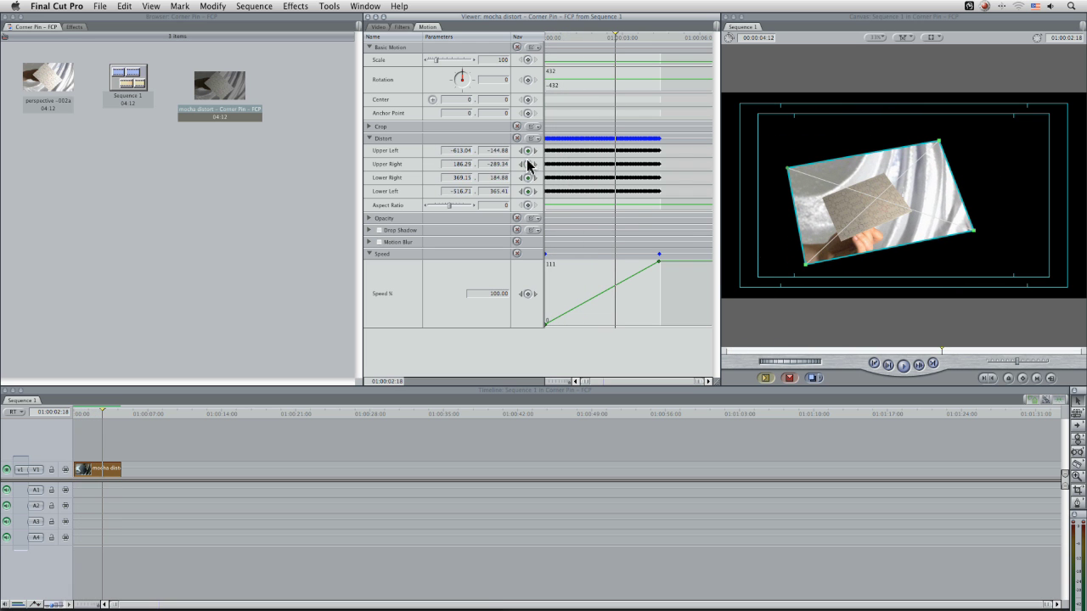
{"action": "key", "text": "space"}
{"action": "key", "text": "Home"}
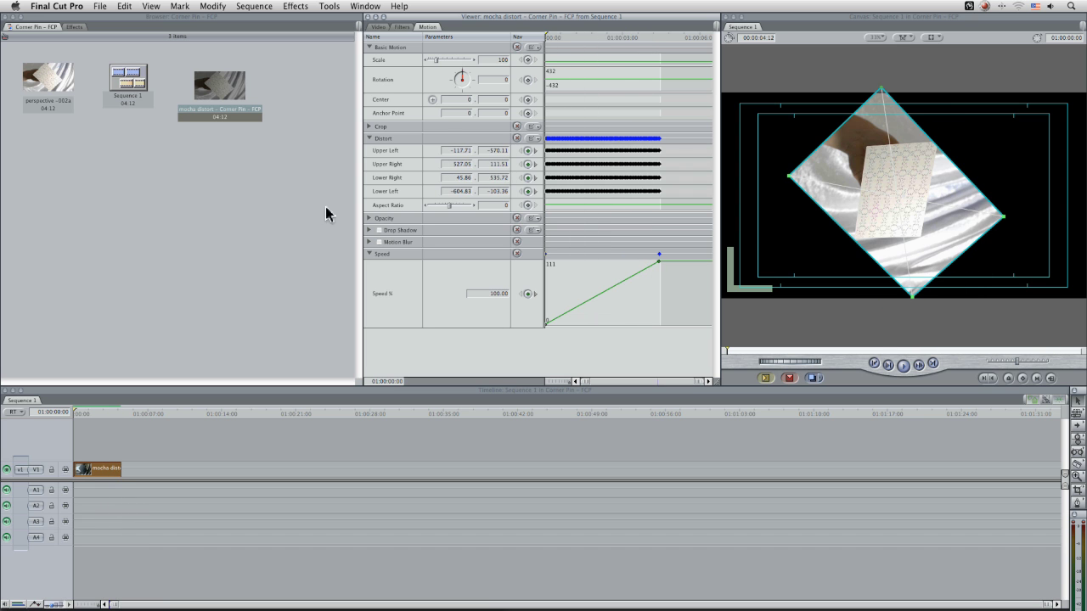
{"action": "left_click", "coordinate": [369, 138]}
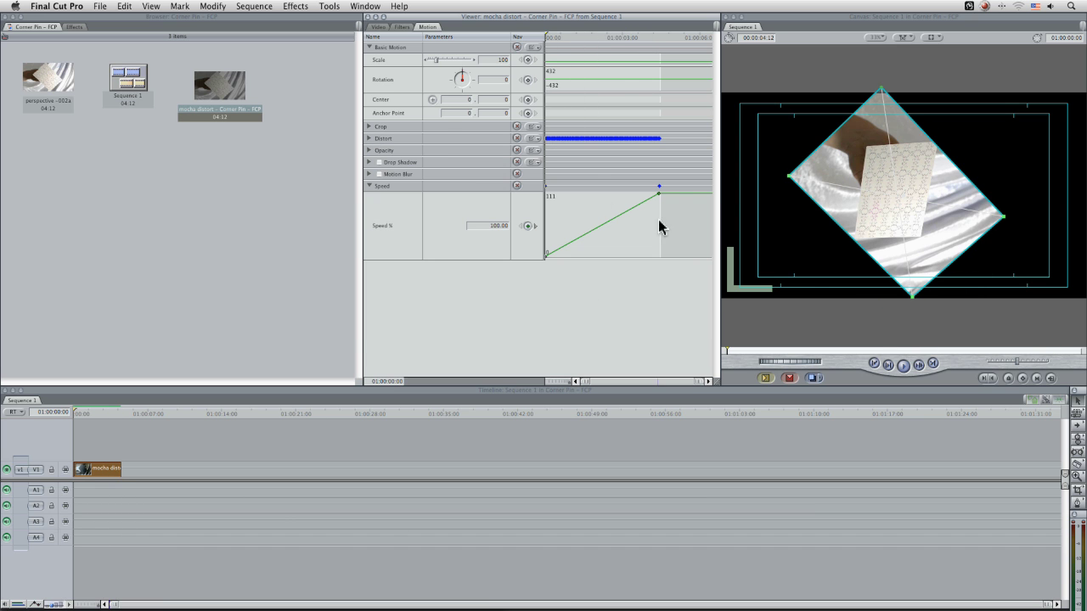
Slide the mocha distort clip to about 00:14 on V1
{"action": "left_click", "coordinate": [838, 209]}
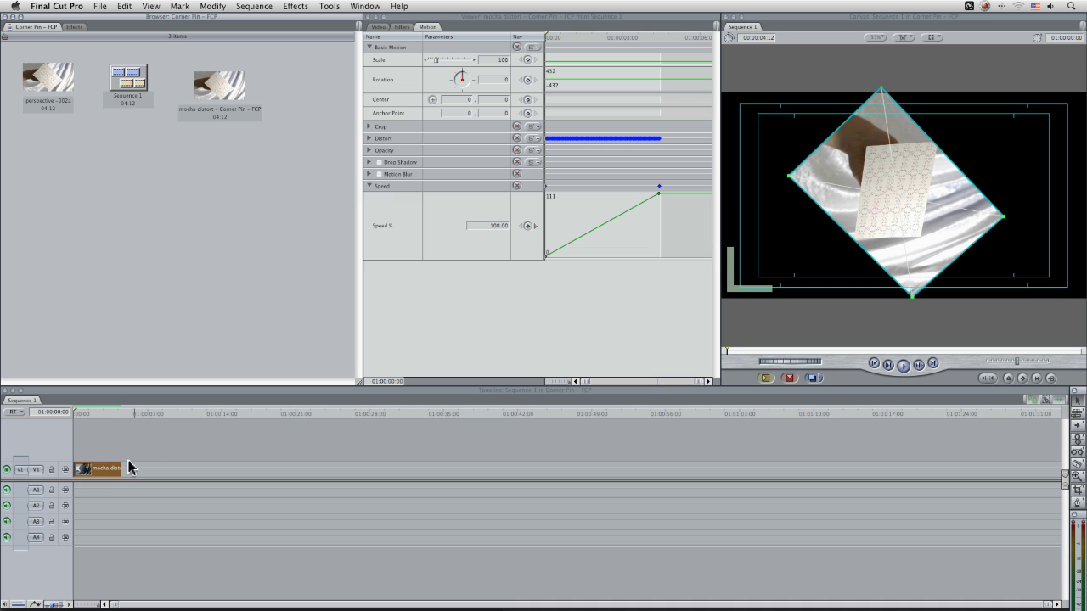
{"action": "left_click_drag", "start_coordinate": [101, 471], "coordinate": [234, 471]}
{"action": "right_click", "coordinate": [133, 189]}
Import big texture.tif into the Browser
{"action": "mouse_move", "coordinate": [219, 192]}
{"action": "left_click", "coordinate": [328, 193]}
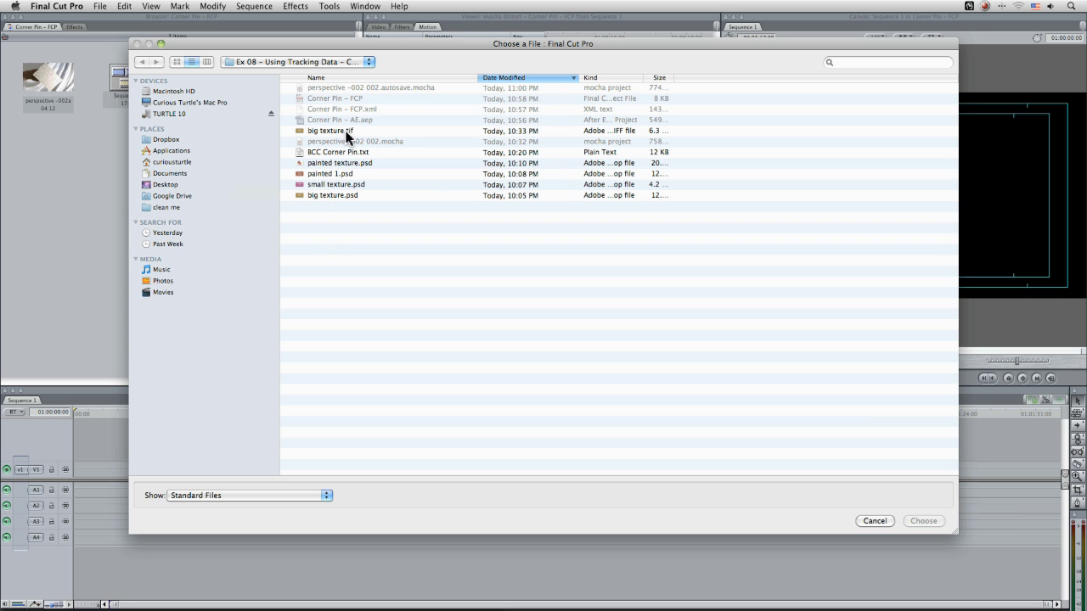
{"action": "left_click", "coordinate": [346, 132]}
{"action": "double_click", "coordinate": [339, 88]}
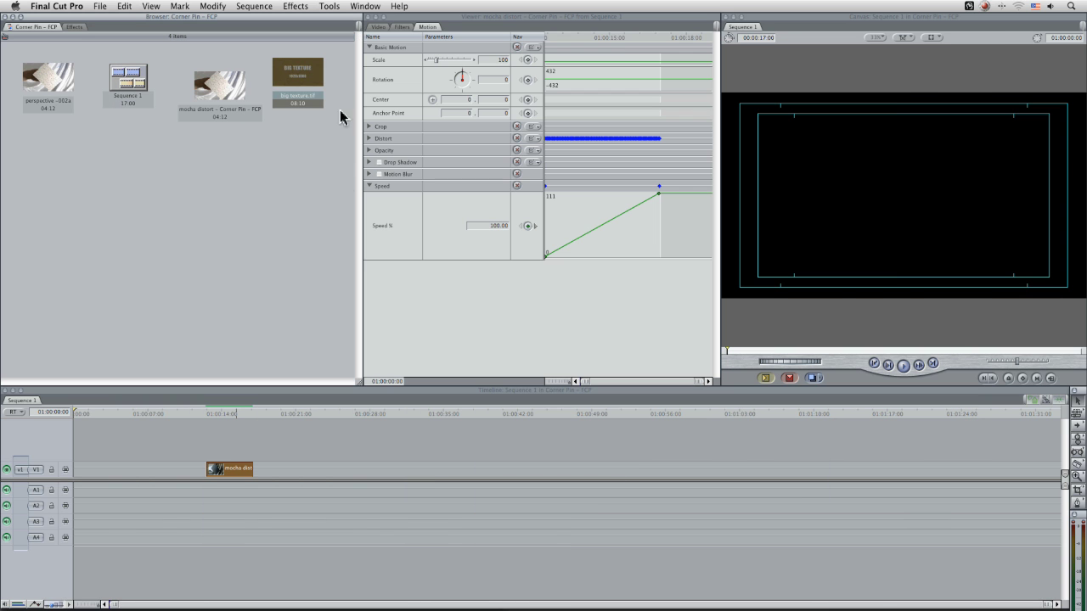
{"action": "left_click_drag", "start_coordinate": [300, 73], "coordinate": [106, 149]}
{"action": "left_click", "coordinate": [182, 191]}
Import small texture.tif and place it beside big texture.tif
{"action": "right_click", "coordinate": [204, 159]}
{"action": "mouse_move", "coordinate": [255, 165]}
{"action": "left_click", "coordinate": [348, 164]}
{"action": "double_click", "coordinate": [331, 88]}
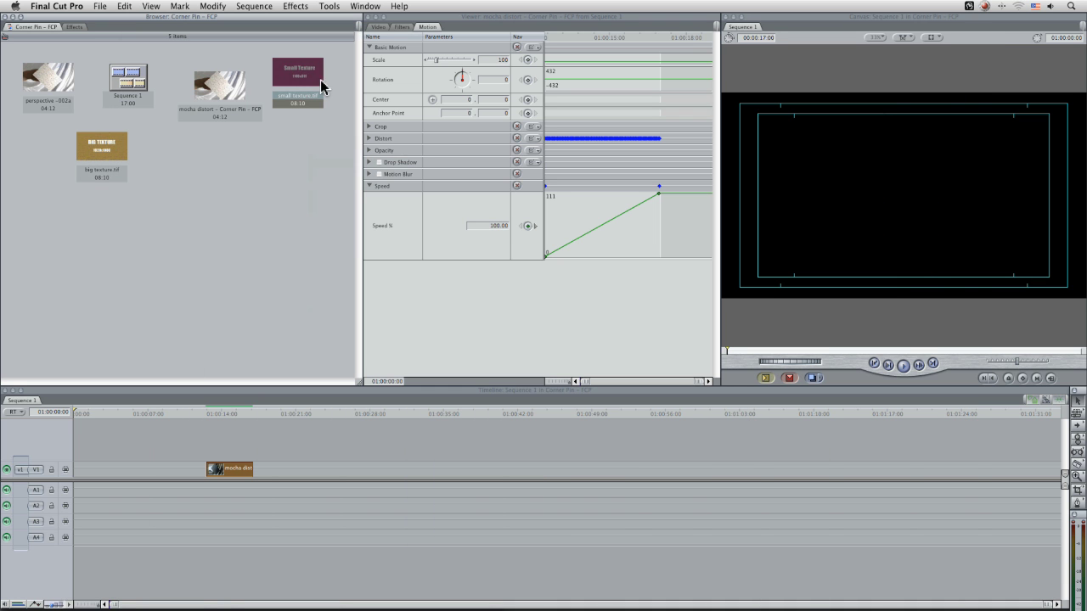
{"action": "left_click_drag", "start_coordinate": [319, 80], "coordinate": [207, 156]}
{"action": "left_click", "coordinate": [114, 182]}
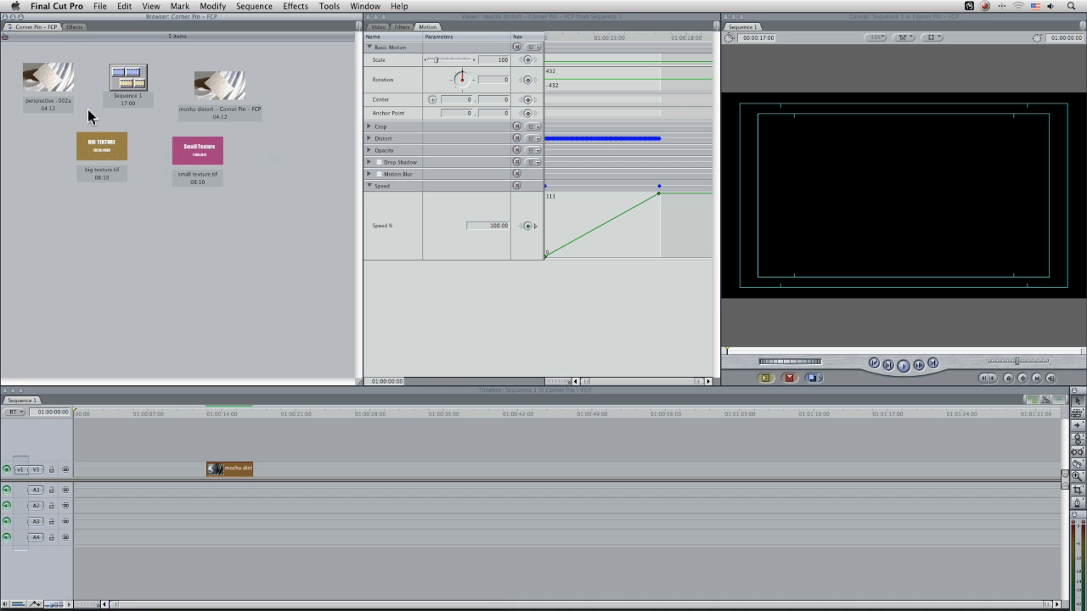
Put perspective -002a on V1 and big texture.tif on V2 at the start, trimmed to the footage
{"action": "left_click_drag", "start_coordinate": [75, 106], "coordinate": [83, 469]}
{"action": "mouse_move", "coordinate": [85, 417]}
{"action": "left_mouse_down"}
{"action": "mouse_move", "coordinate": [73, 413]}
{"action": "mouse_move", "coordinate": [96, 414]}
{"action": "mouse_move", "coordinate": [78, 416]}
{"action": "left_mouse_up"}
{"action": "left_click_drag", "start_coordinate": [119, 157], "coordinate": [82, 453]}
{"action": "left_click_drag", "start_coordinate": [159, 458], "coordinate": [121, 458]}
Copy the mocha distort clip and paste only its Distort attributes onto big texture
{"action": "key", "text": "Home"}
{"action": "left_click", "coordinate": [248, 470]}
{"action": "right_click", "coordinate": [238, 470]}
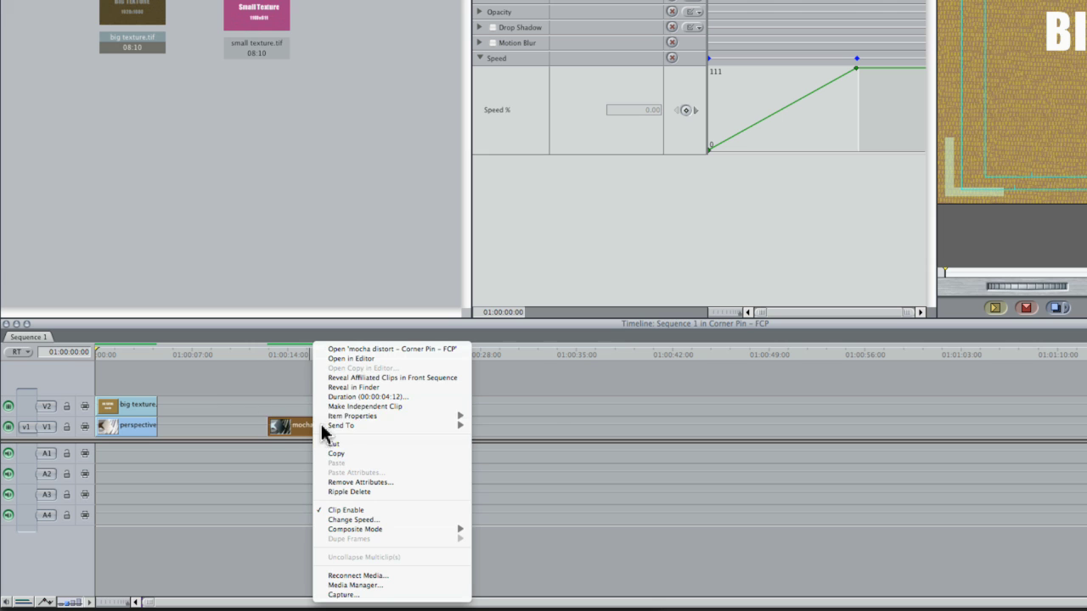
{"action": "left_click", "coordinate": [362, 454]}
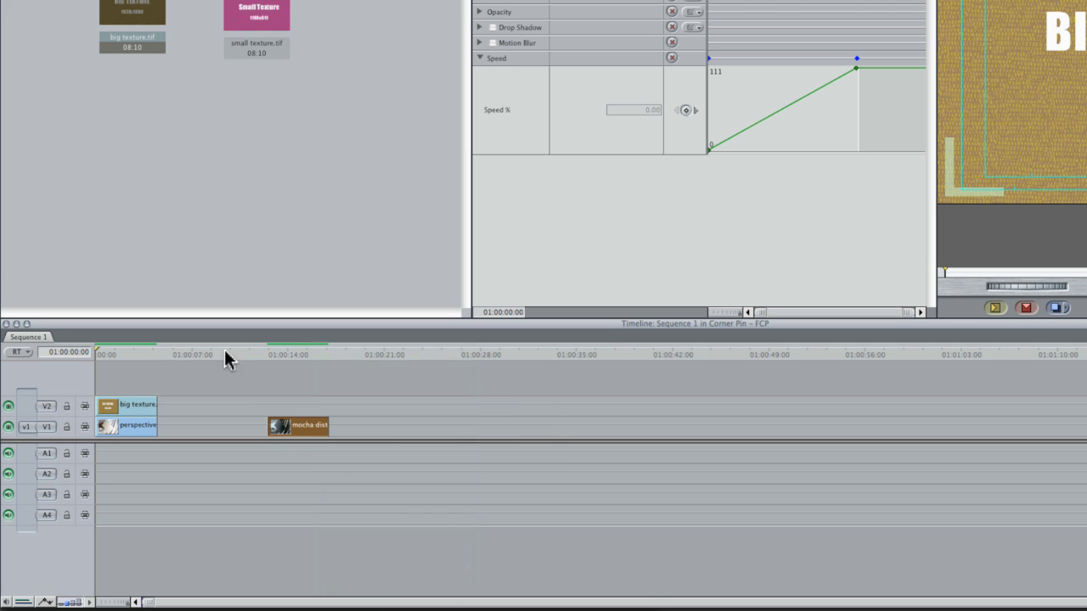
{"action": "right_click", "coordinate": [129, 408]}
{"action": "left_click", "coordinate": [217, 473]}
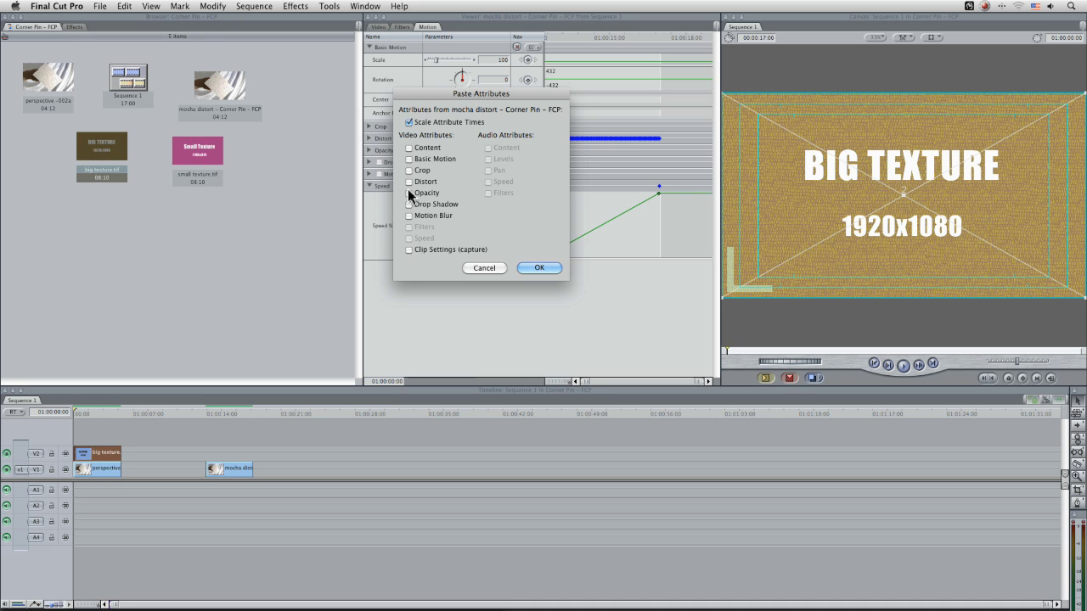
{"action": "left_click", "coordinate": [424, 182]}
{"action": "left_click", "coordinate": [538, 269]}
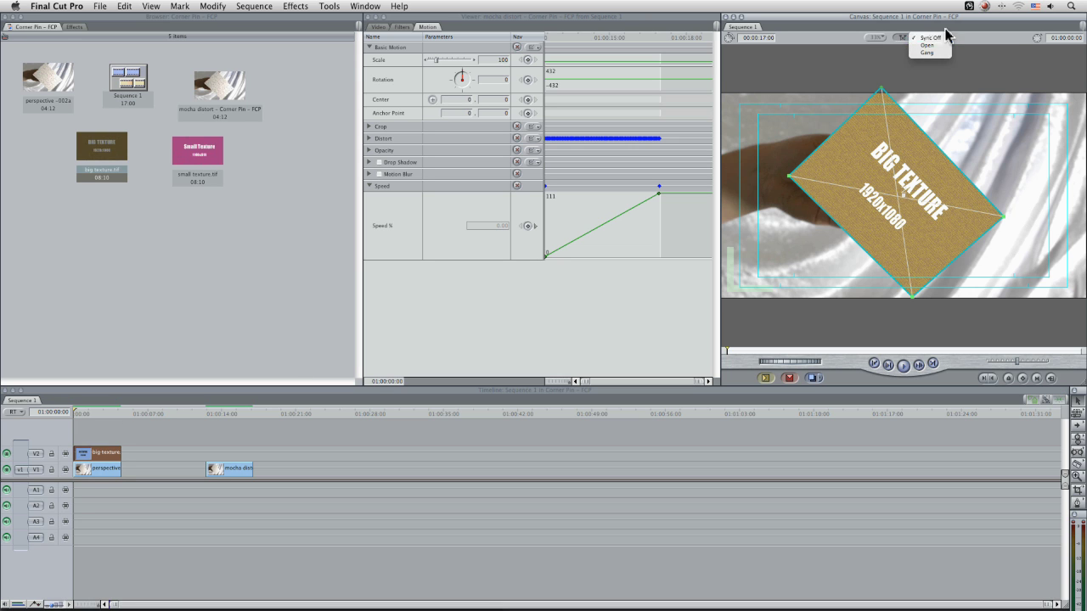
Set the canvas to Image without title safe and play back to check the tracking
{"action": "left_click", "coordinate": [930, 38]}
{"action": "left_click", "coordinate": [974, 39]}
{"action": "left_click", "coordinate": [930, 38]}
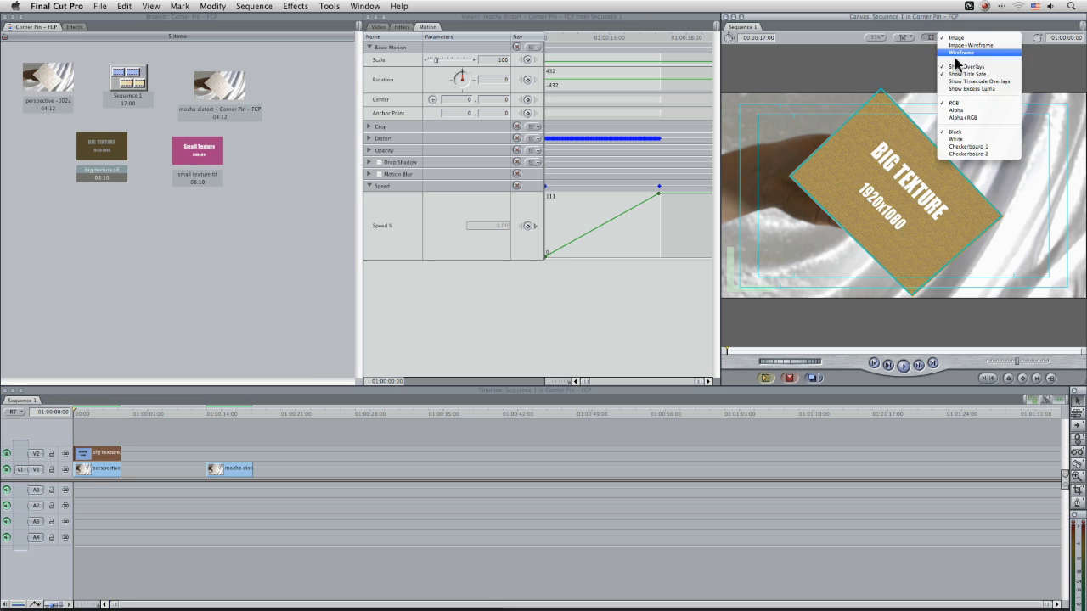
{"action": "left_click", "coordinate": [967, 74]}
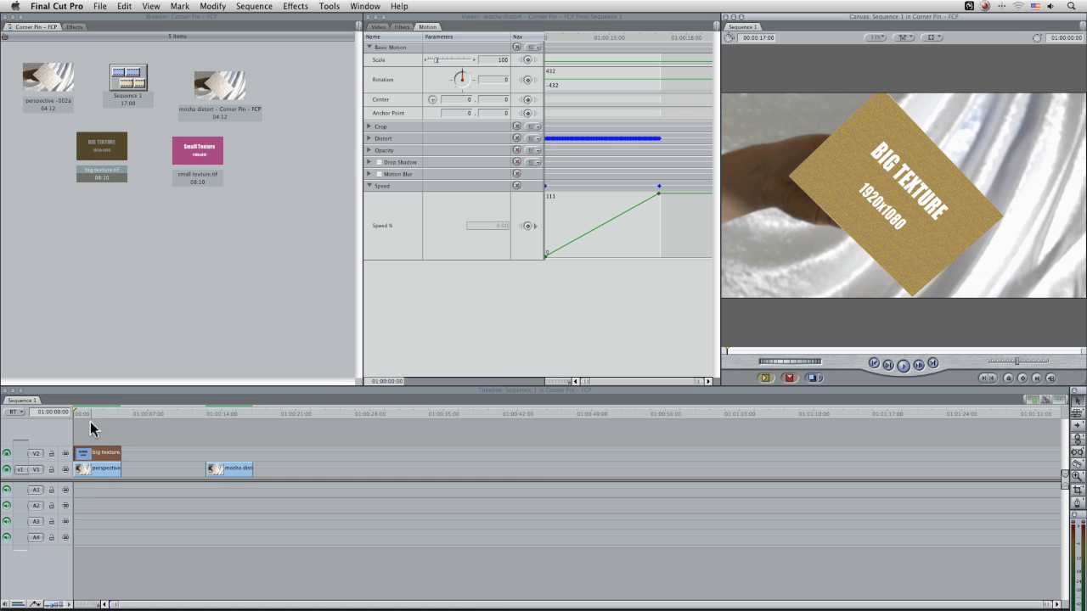
{"action": "key", "text": "space"}
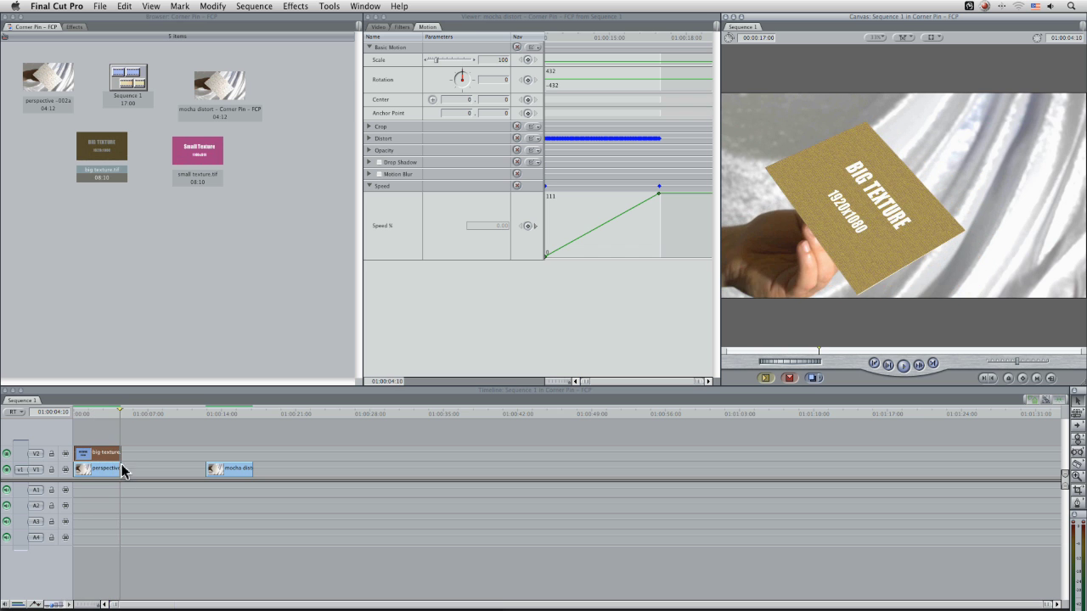
{"action": "left_click", "coordinate": [576, 291]}
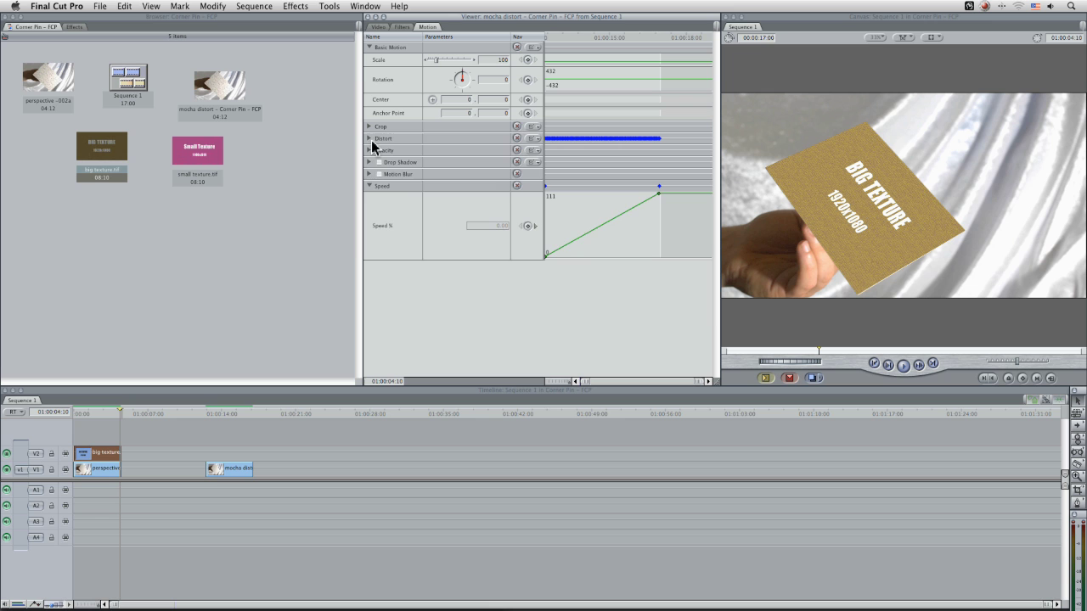
{"action": "left_click", "coordinate": [370, 138]}
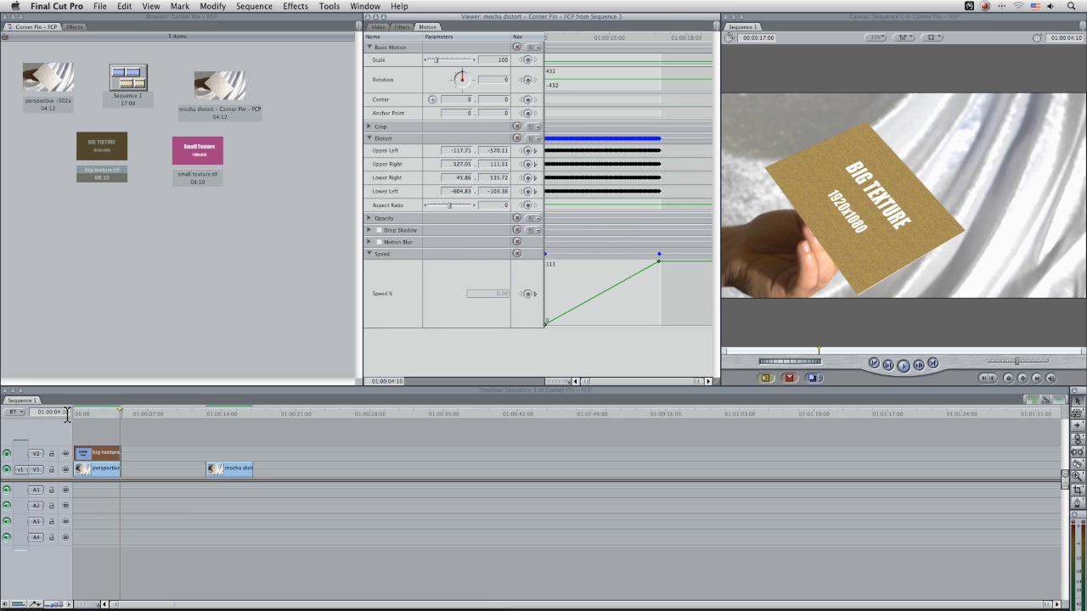
{"action": "left_click_drag", "start_coordinate": [95, 417], "coordinate": [56, 414]}
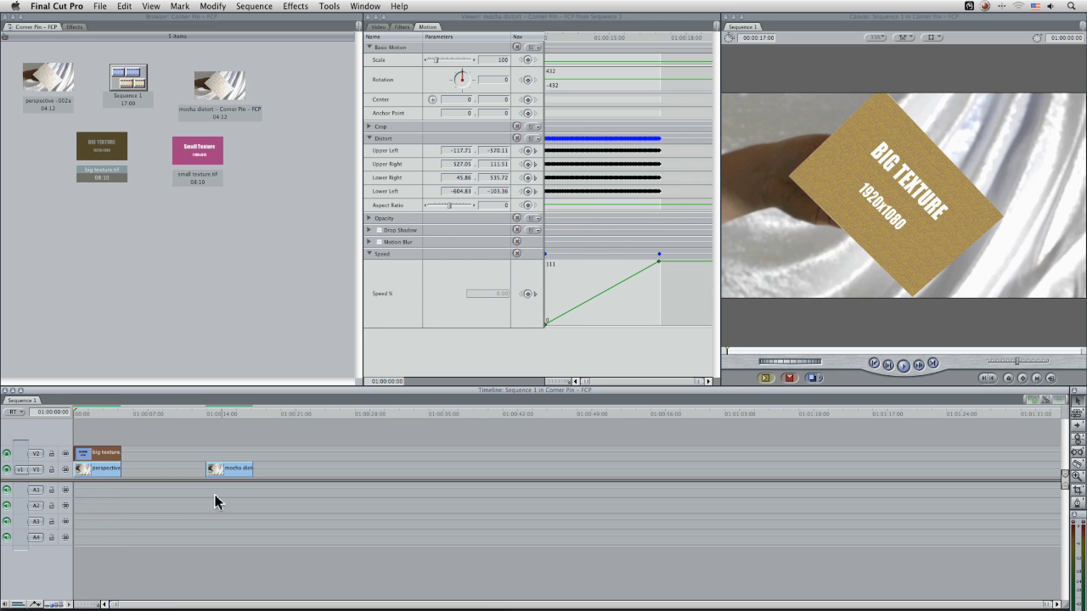
Hide V2, add small texture.tif on a new V3 trimmed to the footage, and open it
{"action": "left_click", "coordinate": [7, 453]}
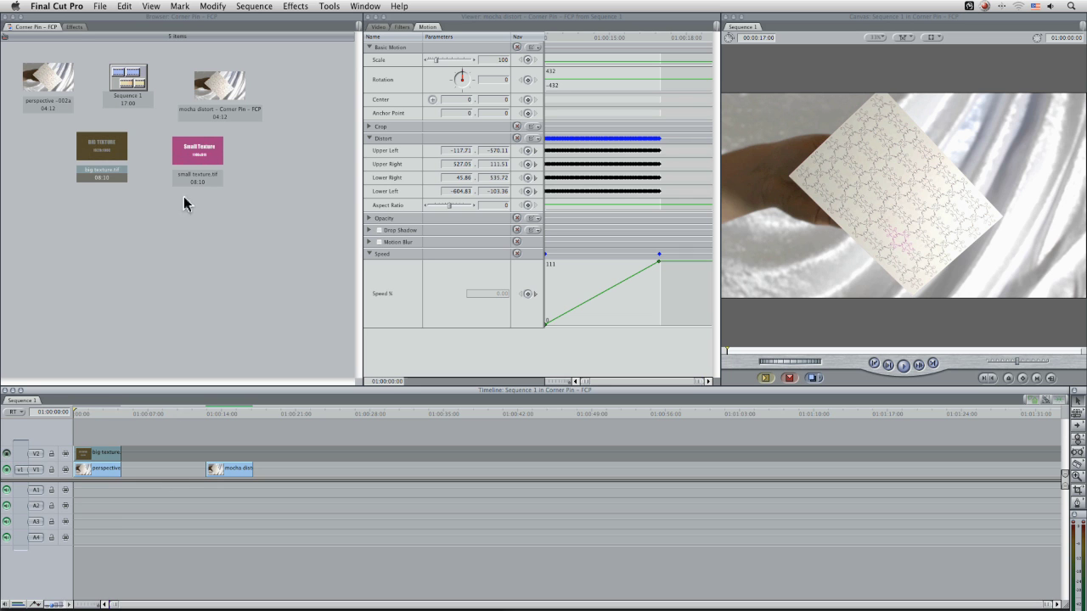
{"action": "left_click_drag", "start_coordinate": [197, 150], "coordinate": [78, 440]}
{"action": "left_click_drag", "start_coordinate": [160, 439], "coordinate": [122, 439]}
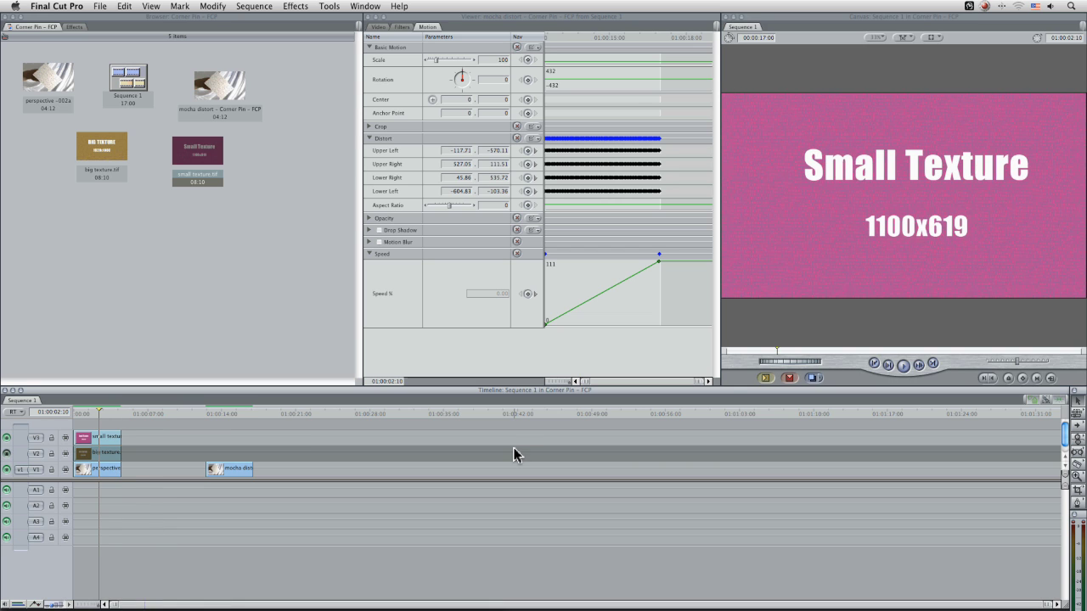
{"action": "key", "text": "Return"}
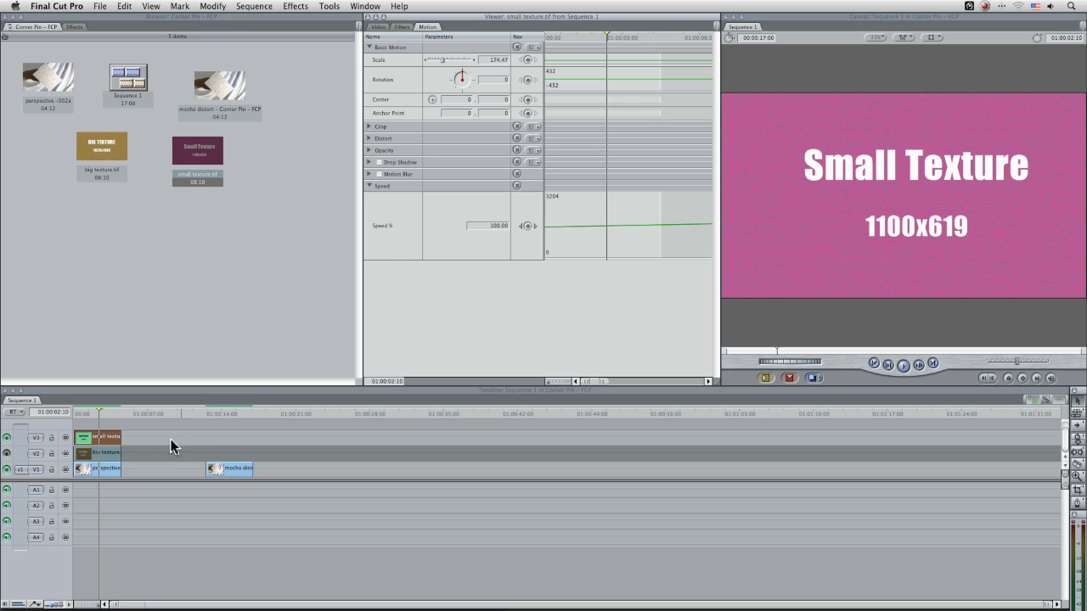
Paste only the Distort attributes onto small texture and play from the start to check the pin
{"action": "right_click", "coordinate": [110, 435]}
{"action": "left_click", "coordinate": [217, 511]}
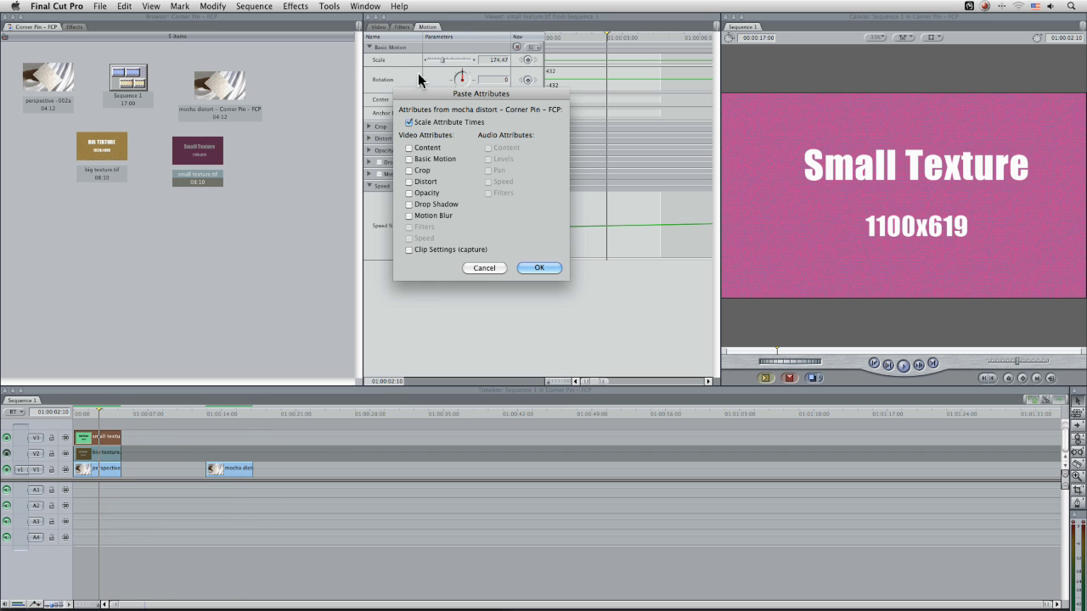
{"action": "left_click", "coordinate": [433, 183]}
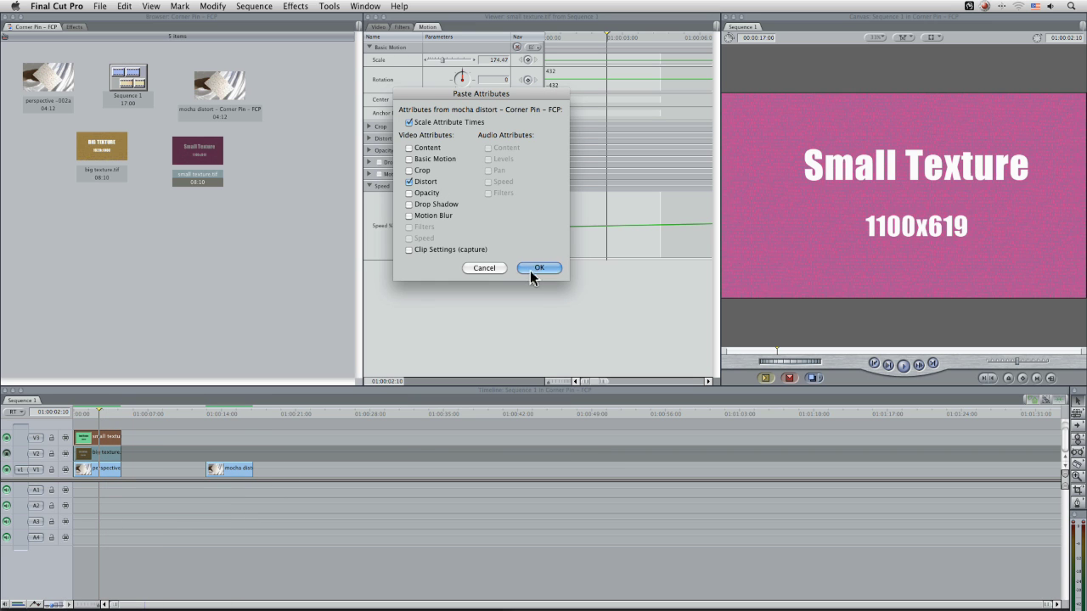
{"action": "left_click", "coordinate": [540, 268]}
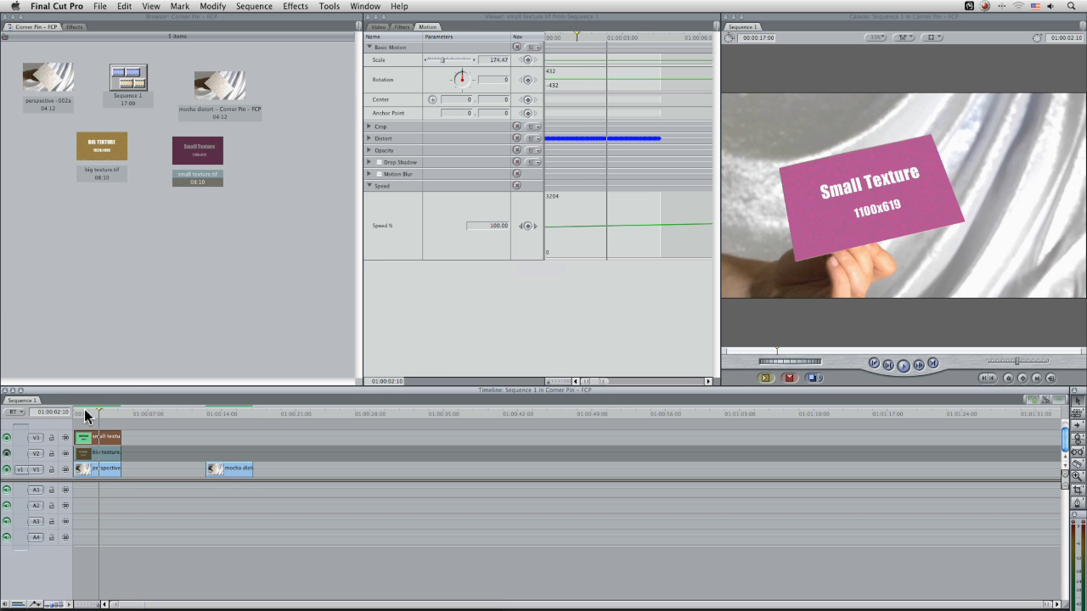
{"action": "left_click_drag", "start_coordinate": [82, 411], "coordinate": [66, 411]}
{"action": "key", "text": "space"}
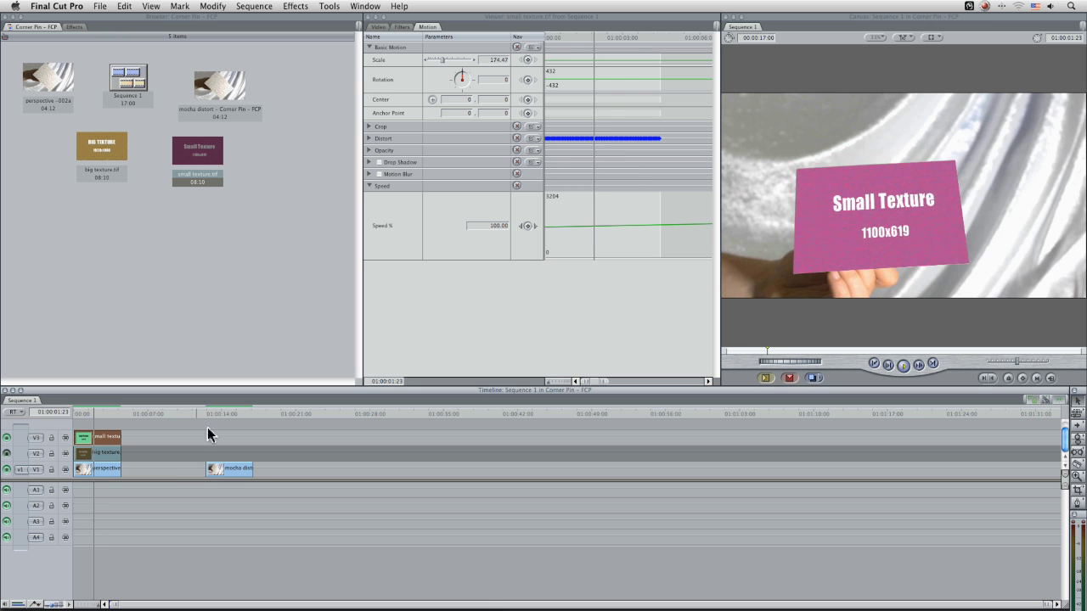
Reset small texture to 100% scale, paste the Distort attributes again, and play from the start
{"action": "left_click", "coordinate": [515, 47]}
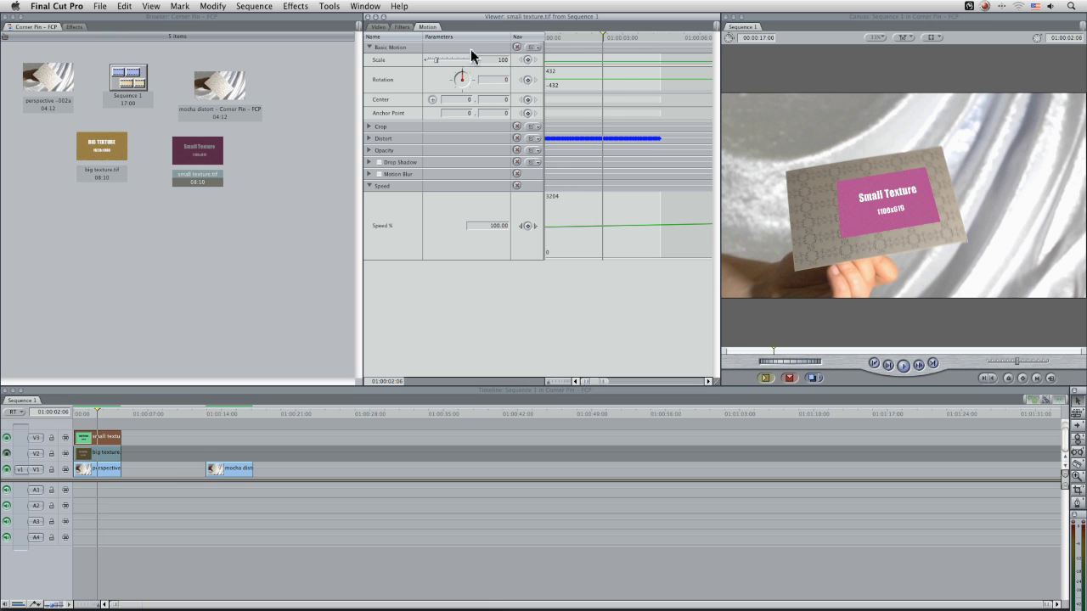
{"action": "right_click", "coordinate": [105, 438]}
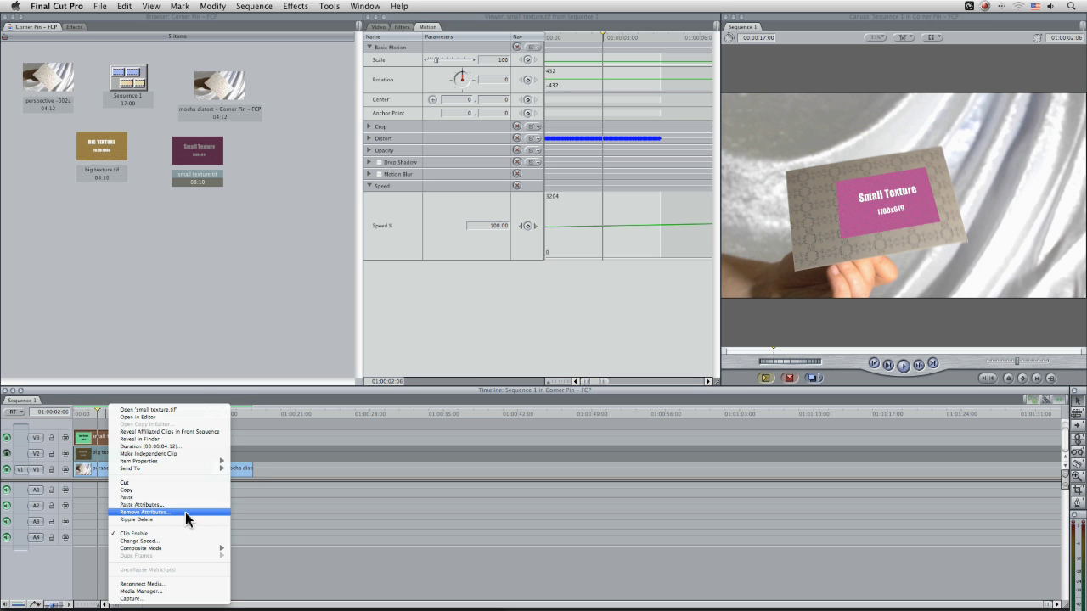
{"action": "left_click", "coordinate": [185, 510]}
{"action": "left_click", "coordinate": [435, 182]}
{"action": "left_click", "coordinate": [535, 268]}
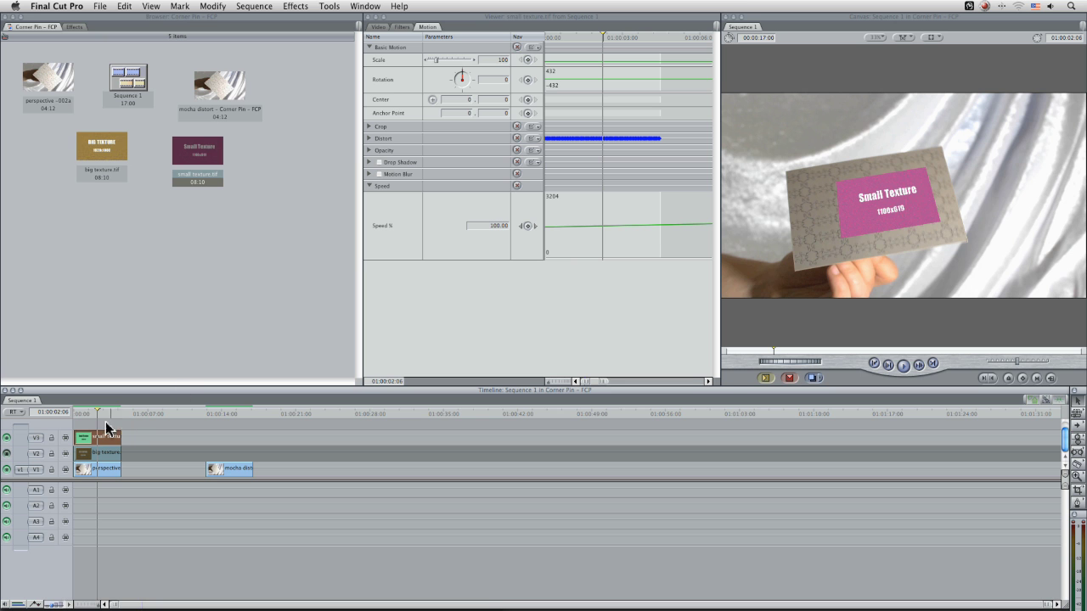
{"action": "left_click_drag", "start_coordinate": [98, 419], "coordinate": [51, 411]}
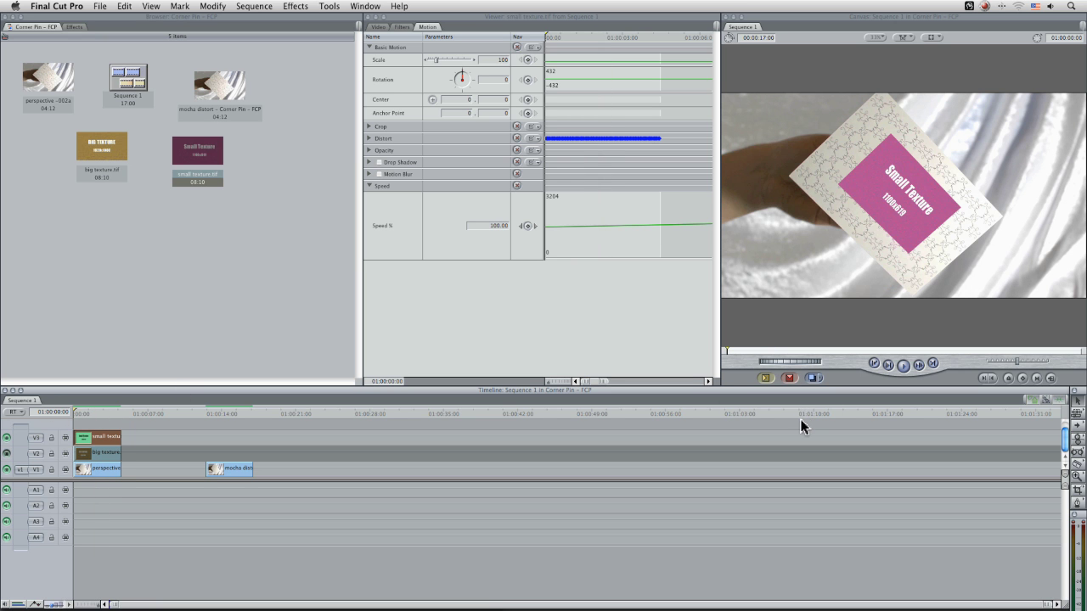
{"action": "key", "text": "space"}
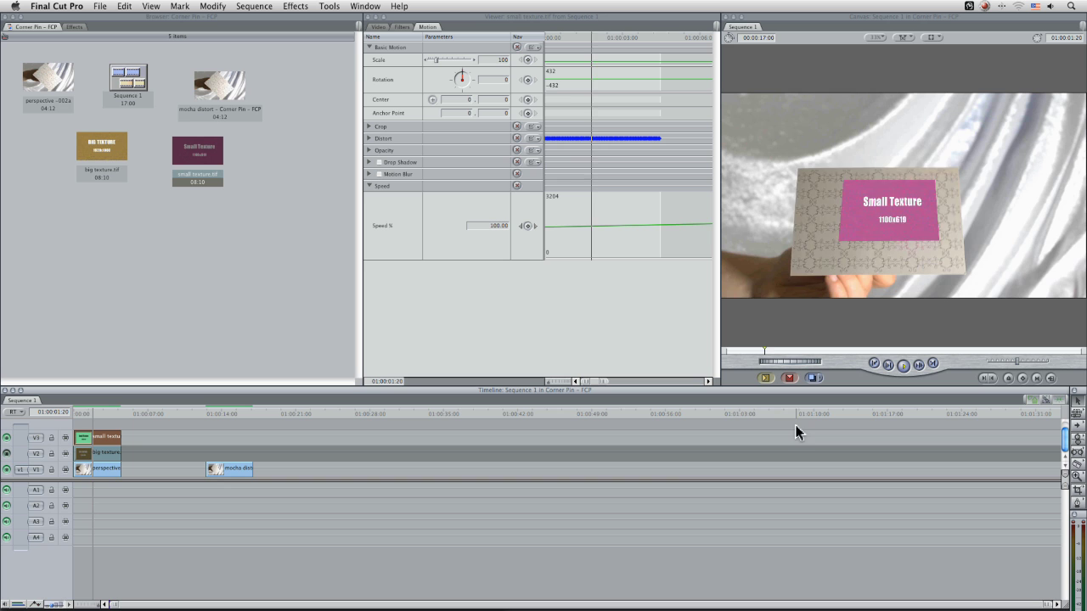
Review the Editing preferences, then lay small texture.tif onto V3 at the sequence start
{"action": "left_click", "coordinate": [73, 7]}
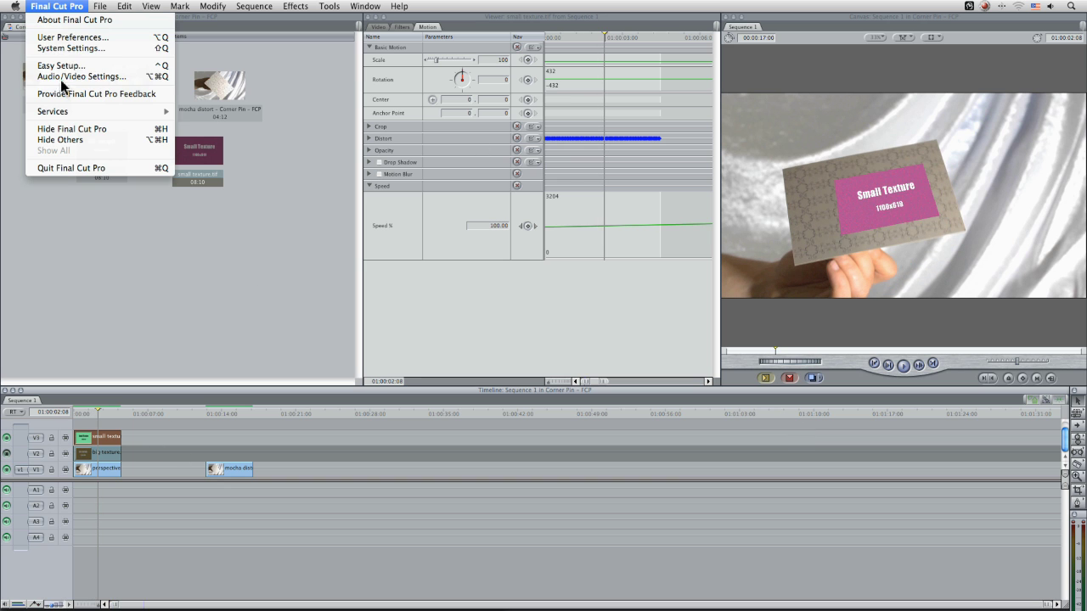
{"action": "left_click", "coordinate": [108, 40]}
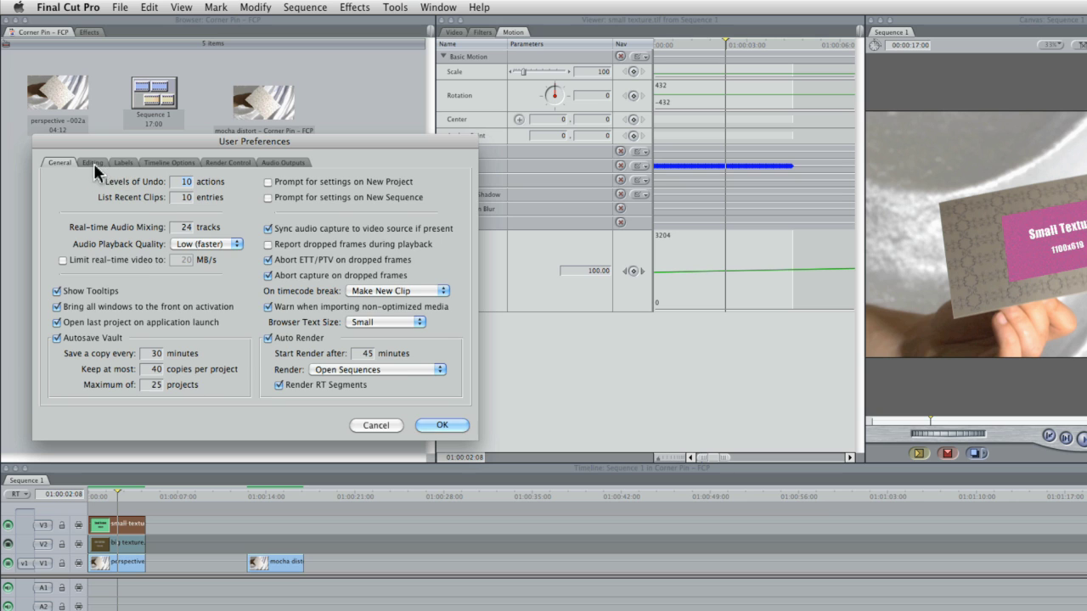
{"action": "left_click", "coordinate": [77, 136]}
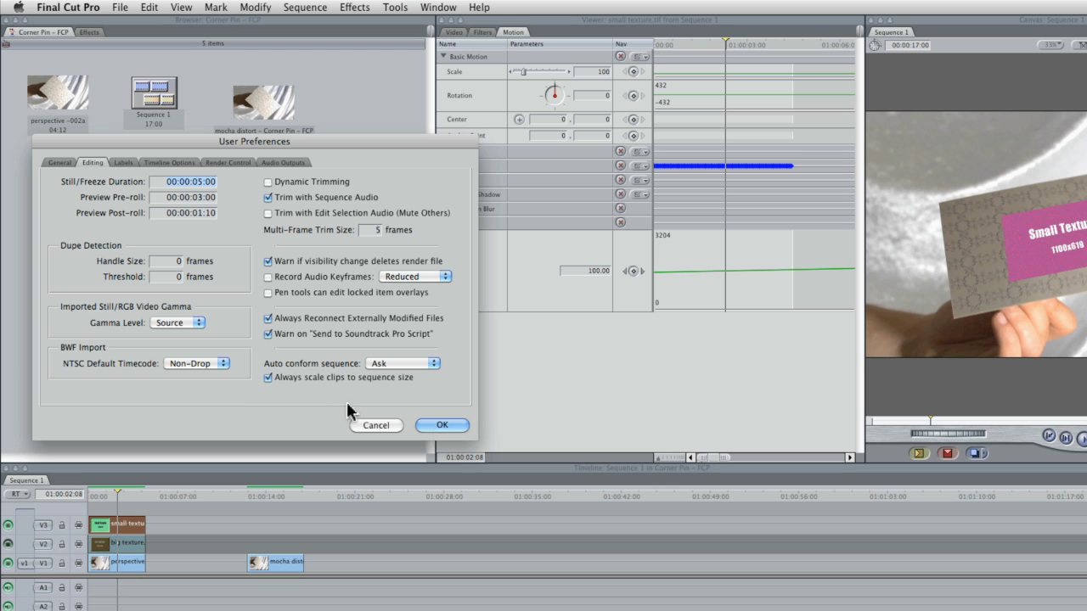
{"action": "left_click", "coordinate": [438, 426]}
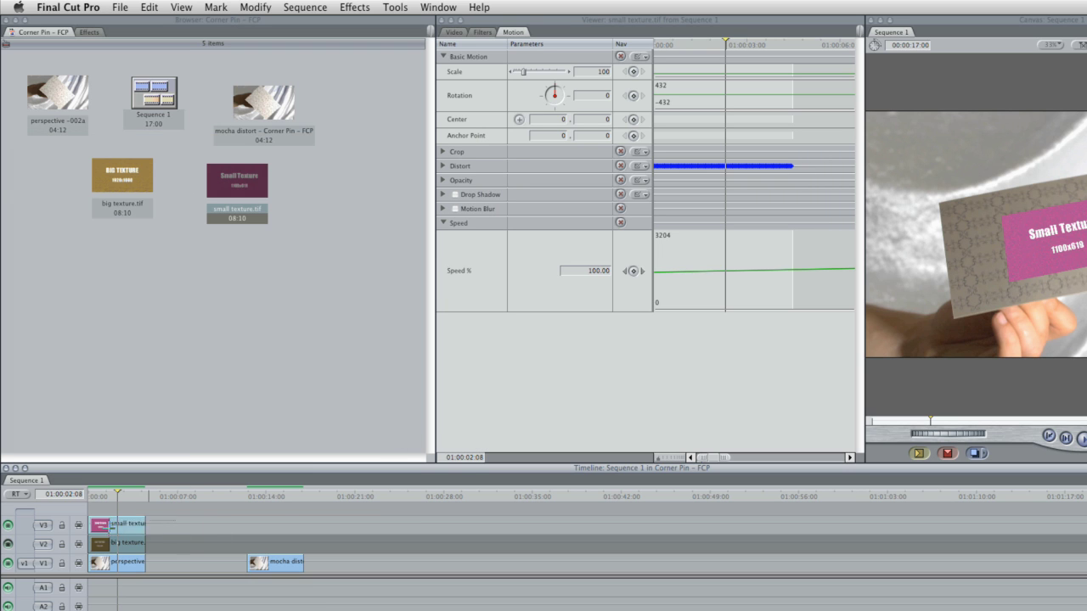
{"action": "left_click_drag", "start_coordinate": [229, 182], "coordinate": [100, 494]}
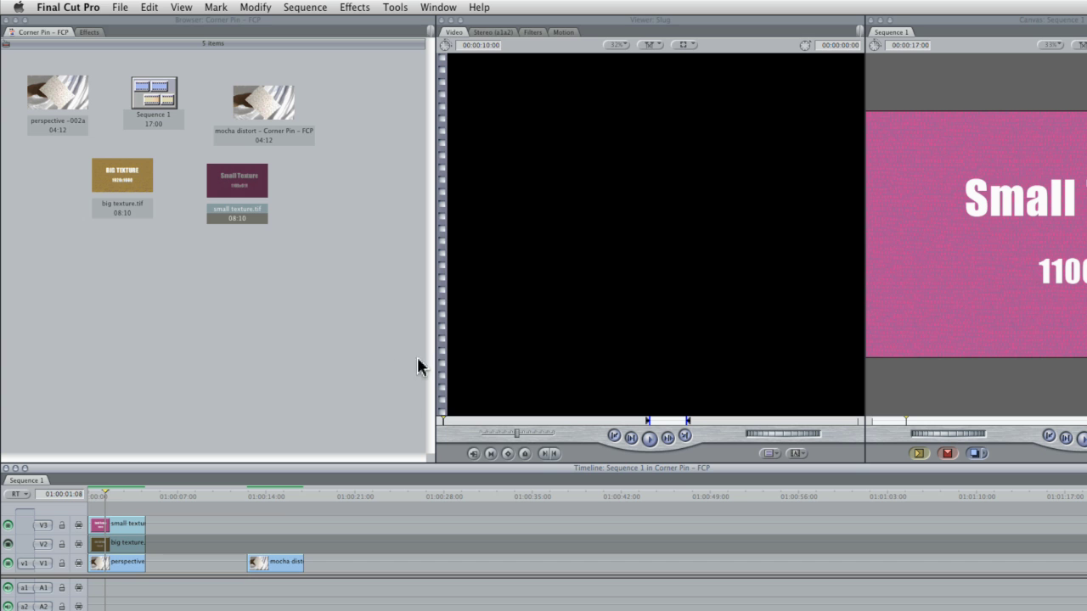
Paste only the Distort attributes onto the V3 small texture clip and play to check the pin
{"action": "double_click", "coordinate": [129, 524]}
{"action": "left_click", "coordinate": [481, 33]}
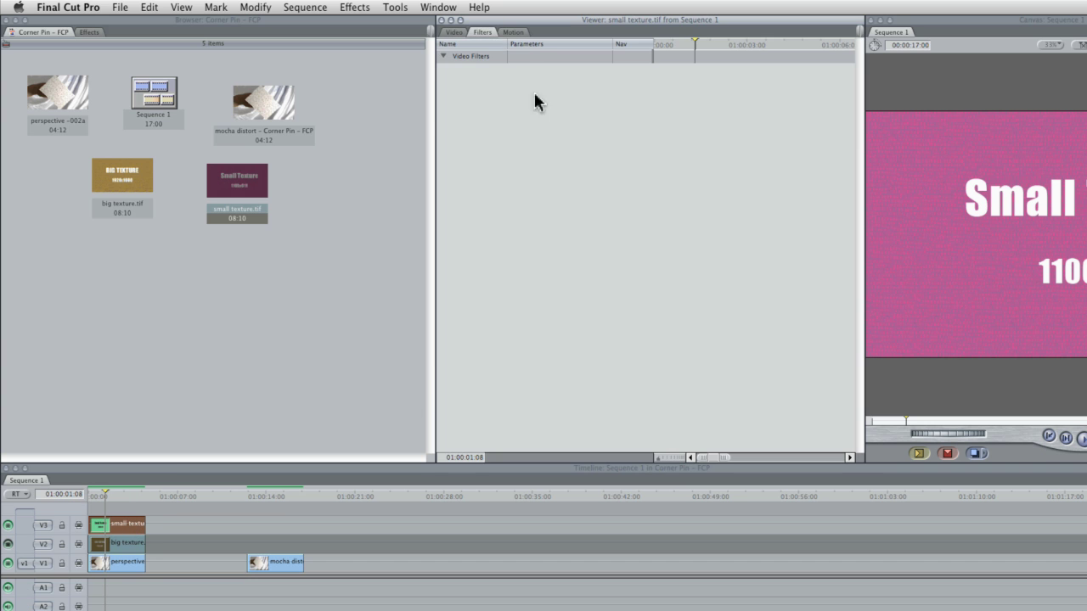
{"action": "left_click", "coordinate": [513, 32]}
{"action": "right_click", "coordinate": [136, 525]}
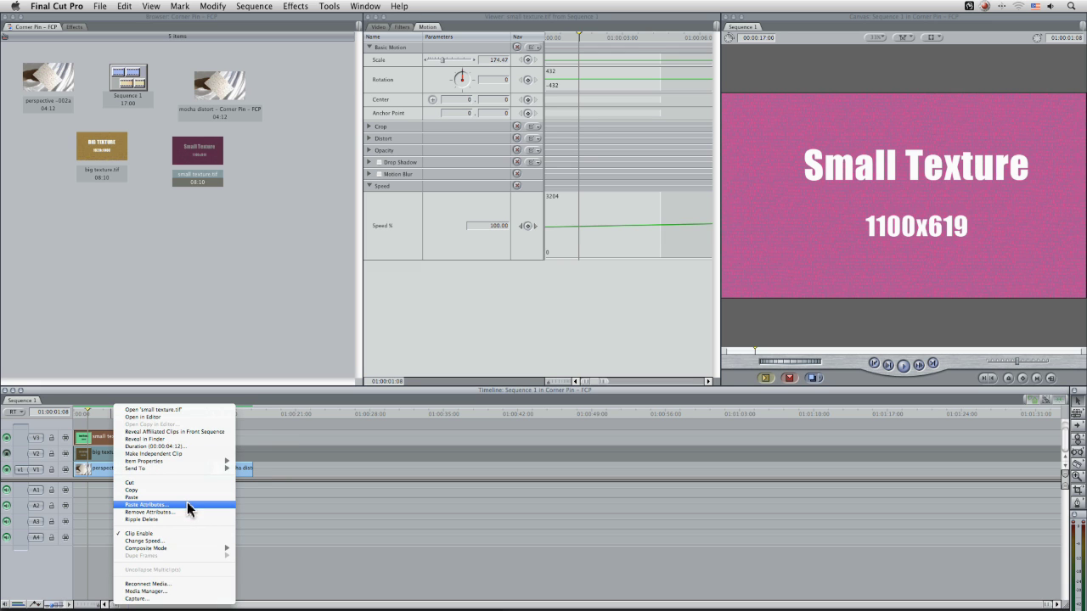
{"action": "left_click", "coordinate": [187, 504]}
{"action": "left_click", "coordinate": [429, 182]}
{"action": "left_click", "coordinate": [538, 268]}
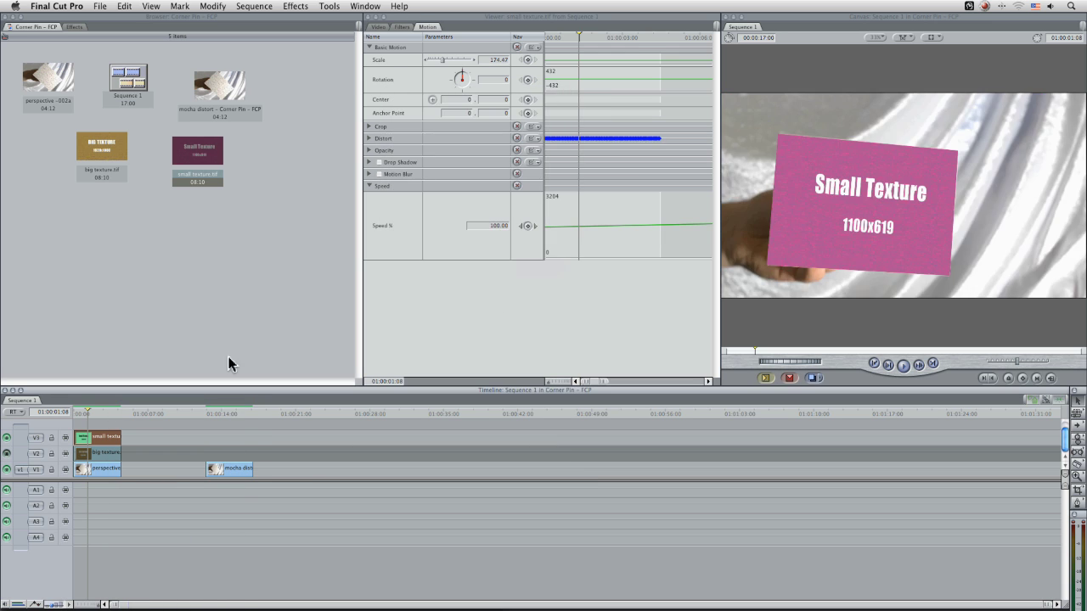
{"action": "key", "text": "space"}
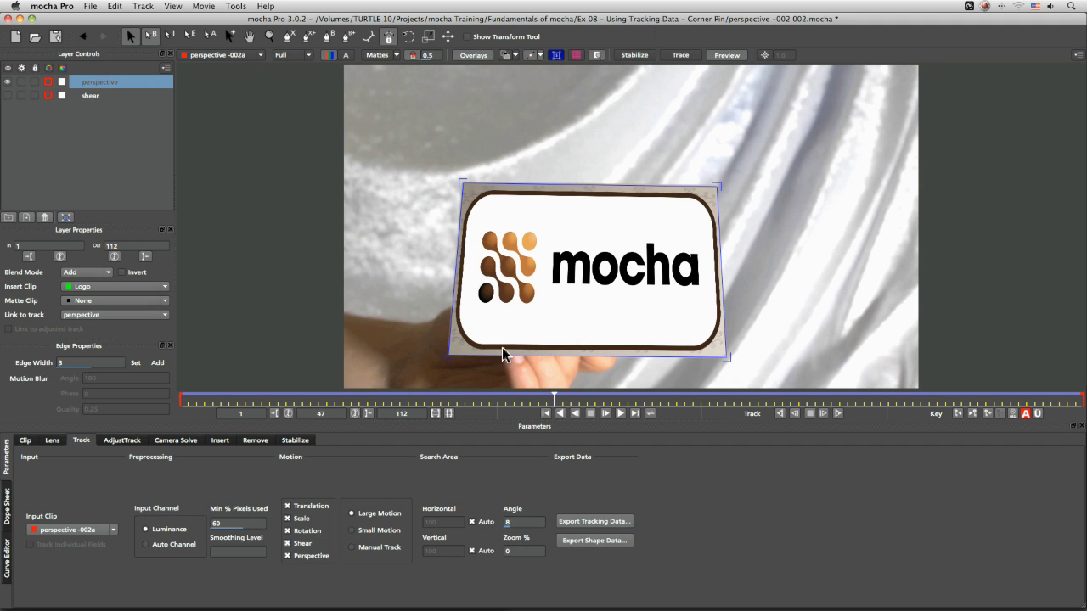
Export the perspective tracking data with Motion corner pin (*.motn) as the format
{"action": "left_click", "coordinate": [626, 528]}
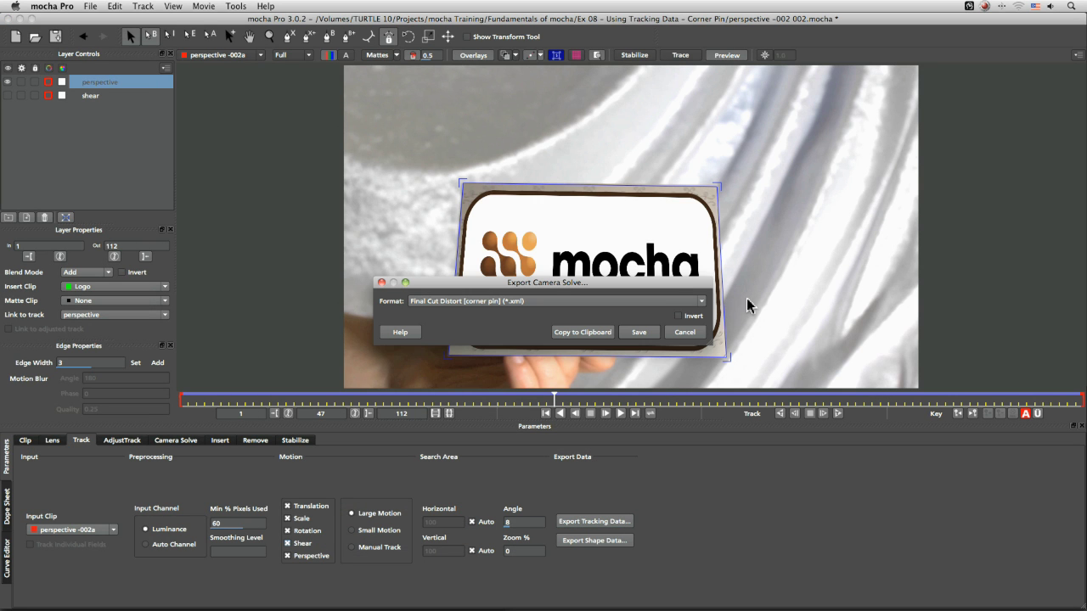
{"action": "left_click", "coordinate": [702, 301]}
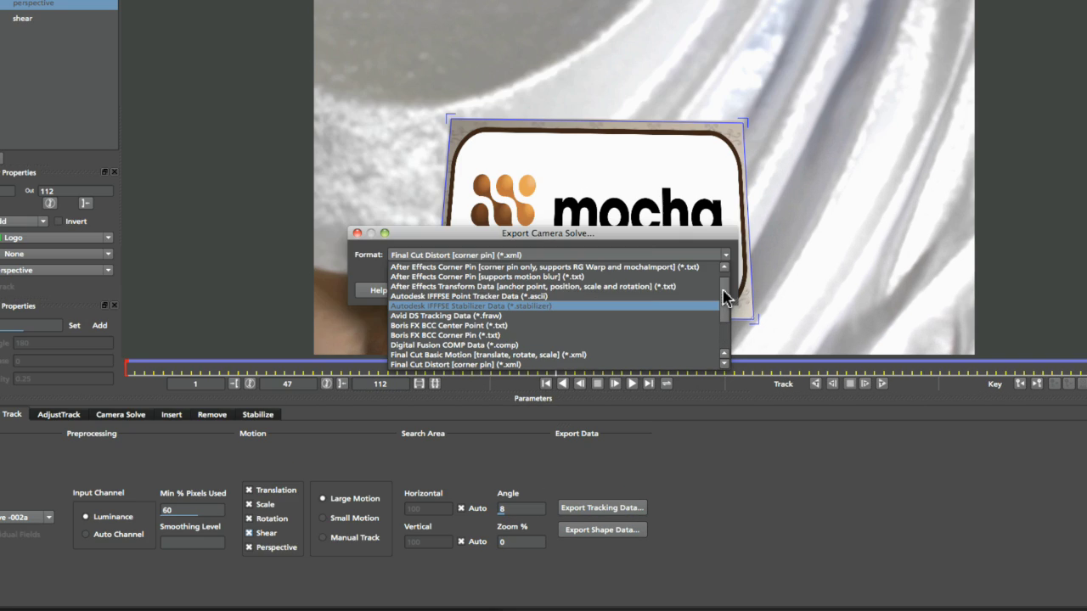
{"action": "scroll", "coordinate": [704, 339], "scroll_direction": "down", "scroll_amount": 3}
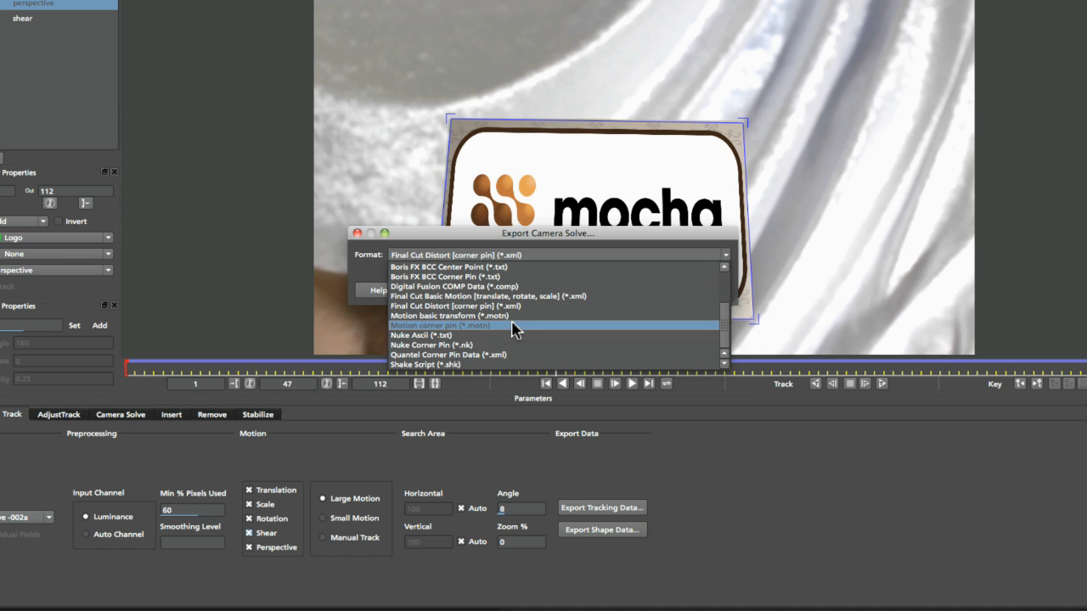
{"action": "left_click", "coordinate": [515, 330]}
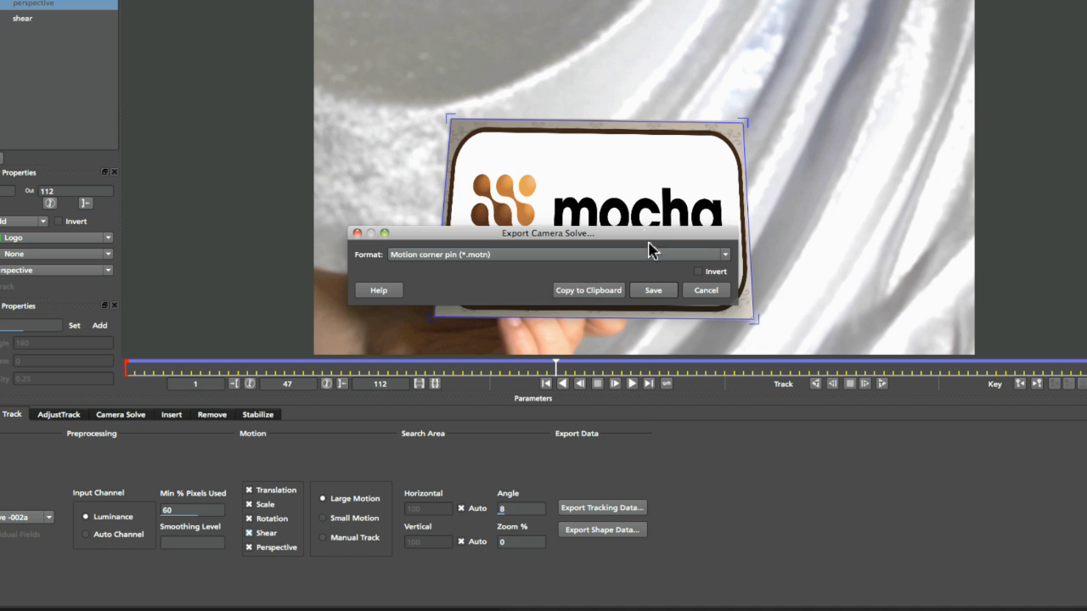
Save the export as 'Corner Pin – Motion 1'
{"action": "left_click", "coordinate": [654, 292]}
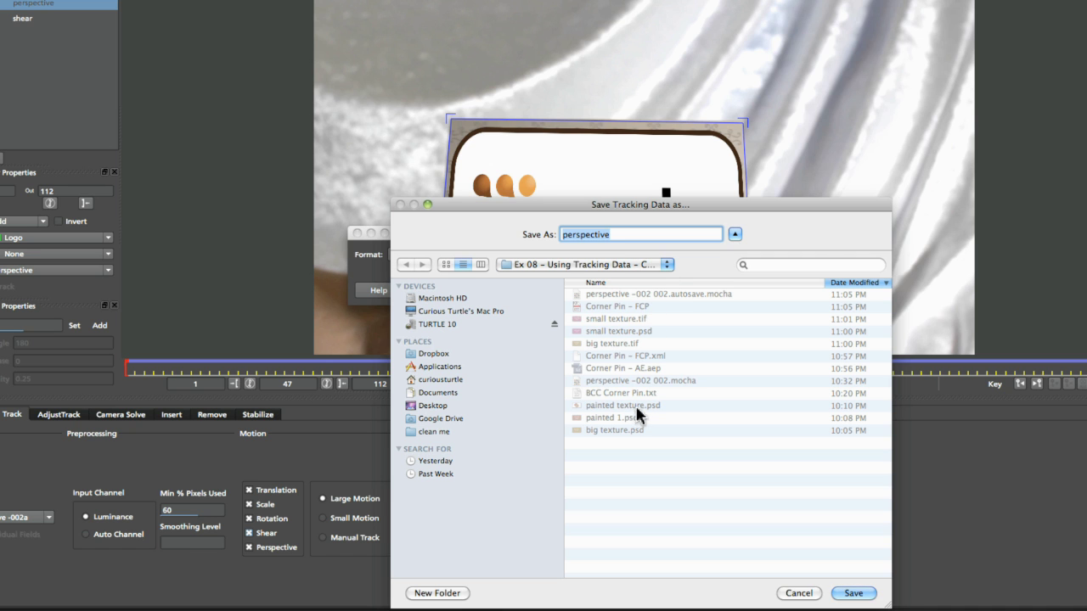
{"action": "left_click", "coordinate": [630, 308]}
{"action": "left_click", "coordinate": [654, 235]}
{"action": "key", "text": "BackSpace"}
{"action": "key", "text": "BackSpace"}
{"action": "key", "text": "BackSpace"}
{"action": "type", "text": "<"}
{"action": "type", "text": "otion "}
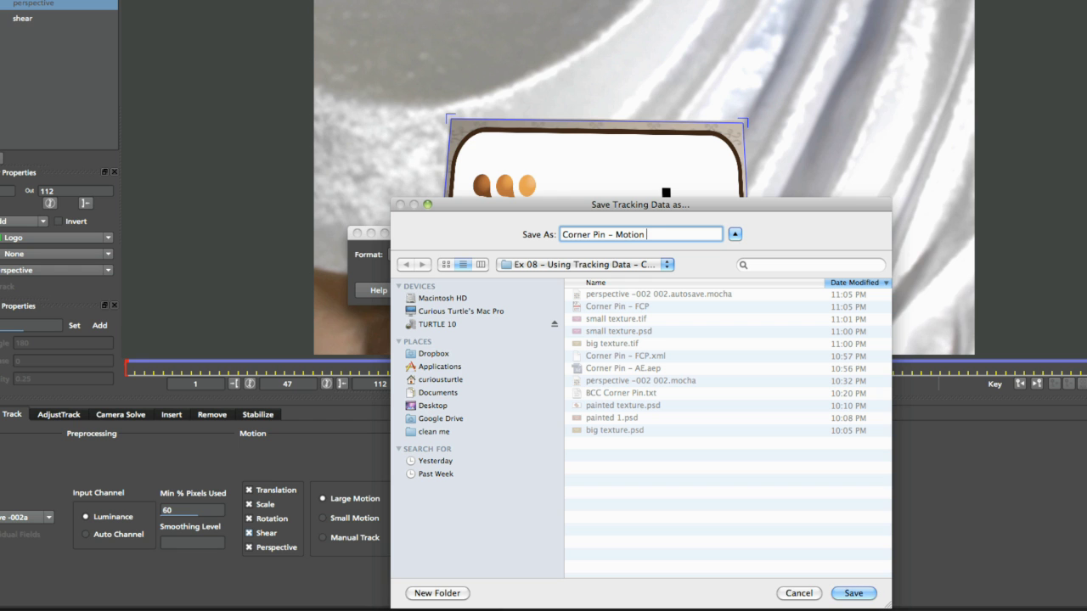
{"action": "type", "text": "1"}
{"action": "key", "text": "Return"}
{"action": "key", "text": "Return"}
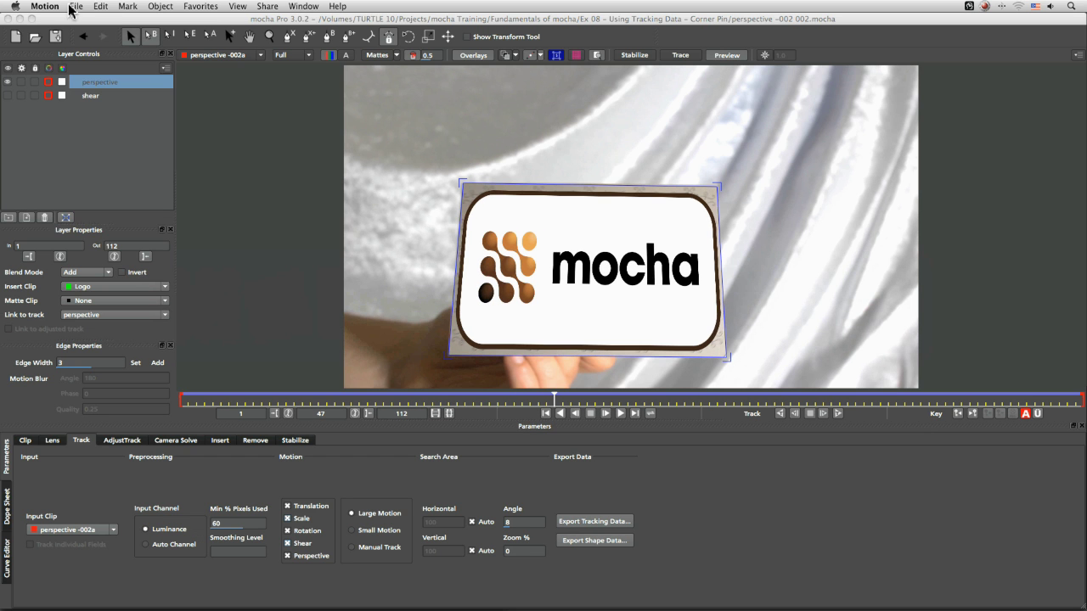
Open the original Corner Pin – Motion 1 .motn project from the Ex 08 folder and fit the canvas
{"action": "left_click", "coordinate": [71, 10]}
{"action": "left_click", "coordinate": [88, 40]}
{"action": "left_click", "coordinate": [563, 136]}
{"action": "left_click", "coordinate": [567, 140]}
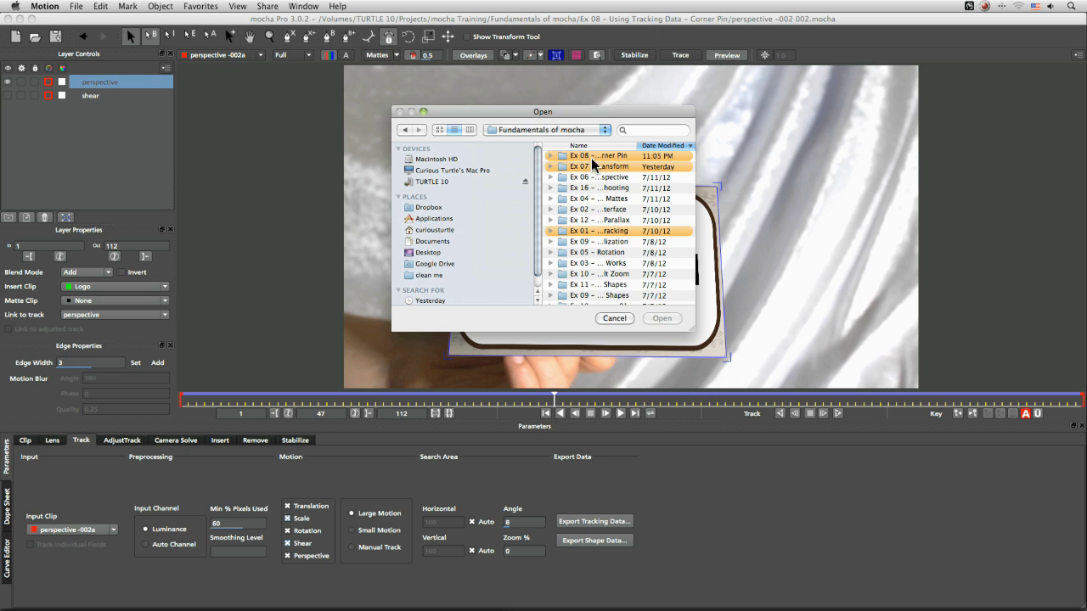
{"action": "double_click", "coordinate": [592, 166]}
{"action": "double_click", "coordinate": [599, 168]}
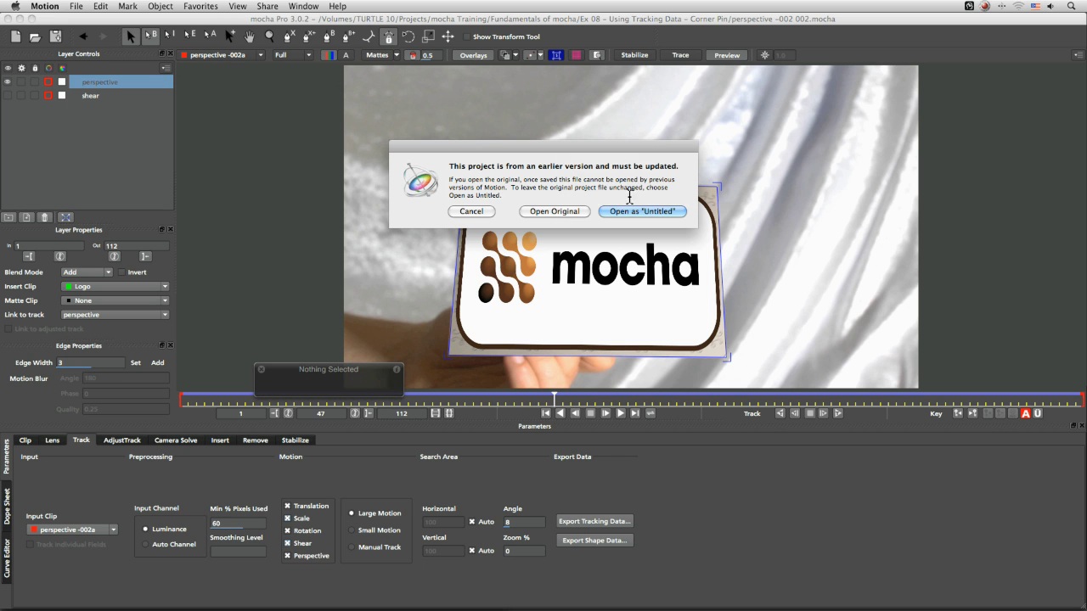
{"action": "left_click", "coordinate": [563, 212]}
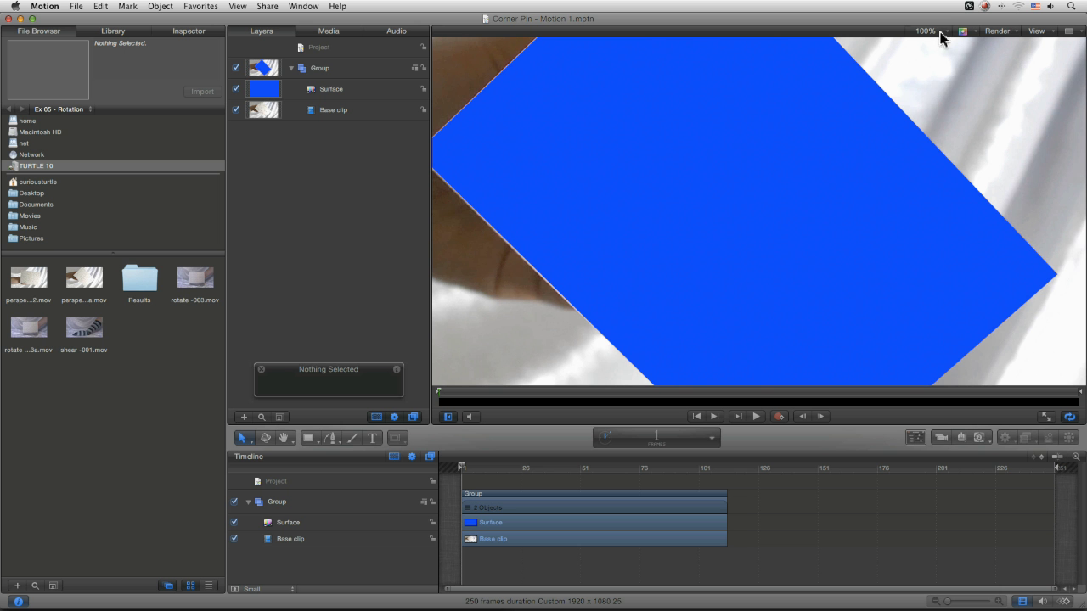
{"action": "left_click", "coordinate": [941, 37]}
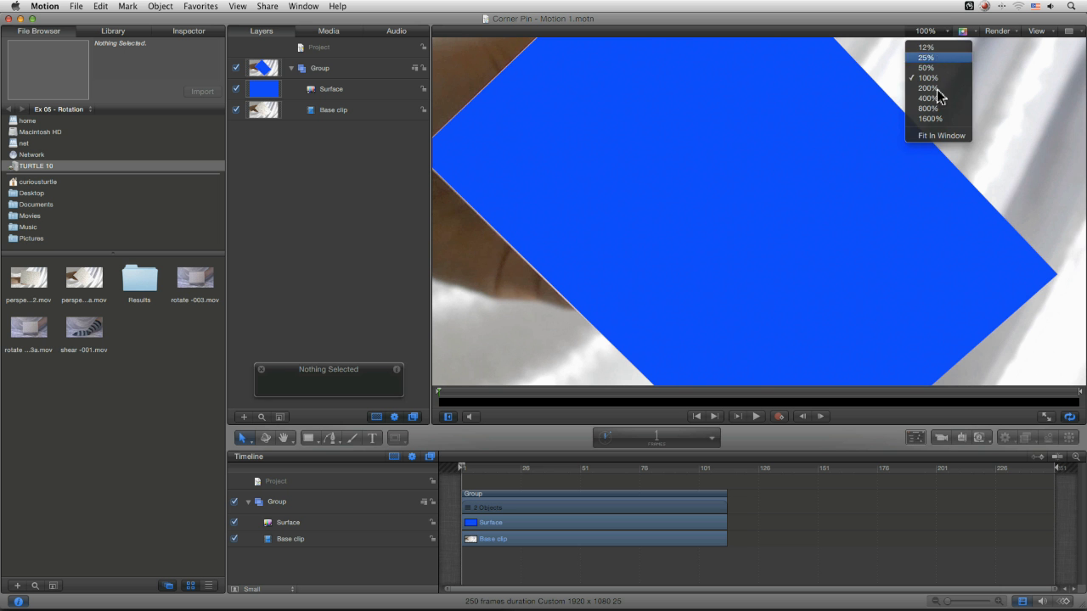
{"action": "left_click", "coordinate": [942, 132]}
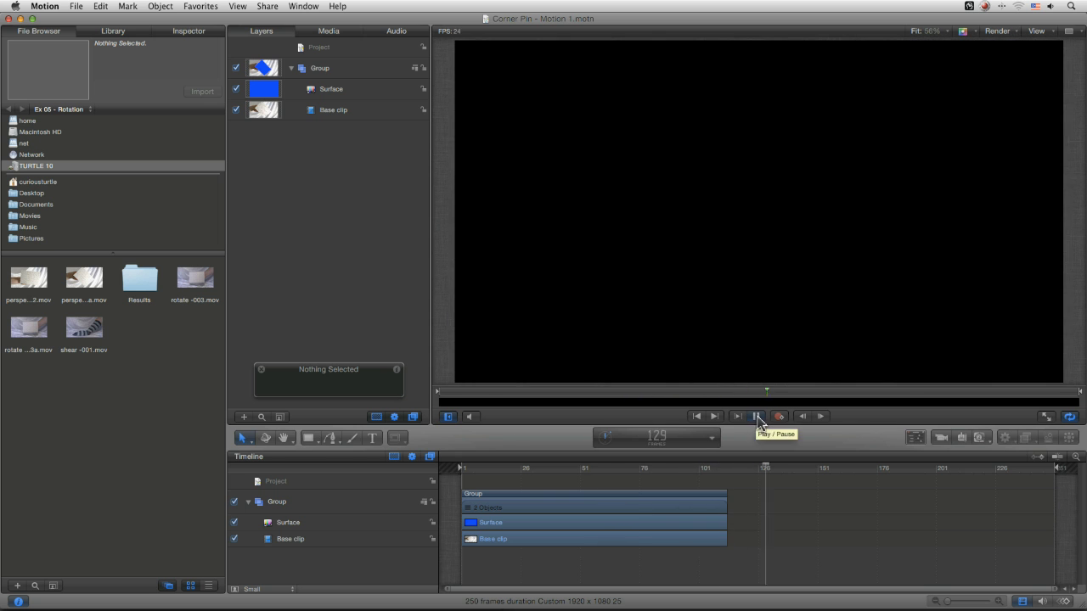
Stop at frame 112 and set the project's Field Order to None, giving Broadcast HD 1080p25
{"action": "left_click", "coordinate": [756, 416]}
{"action": "left_click_drag", "start_coordinate": [720, 468], "coordinate": [723, 469]}
{"action": "key", "text": "super+j"}
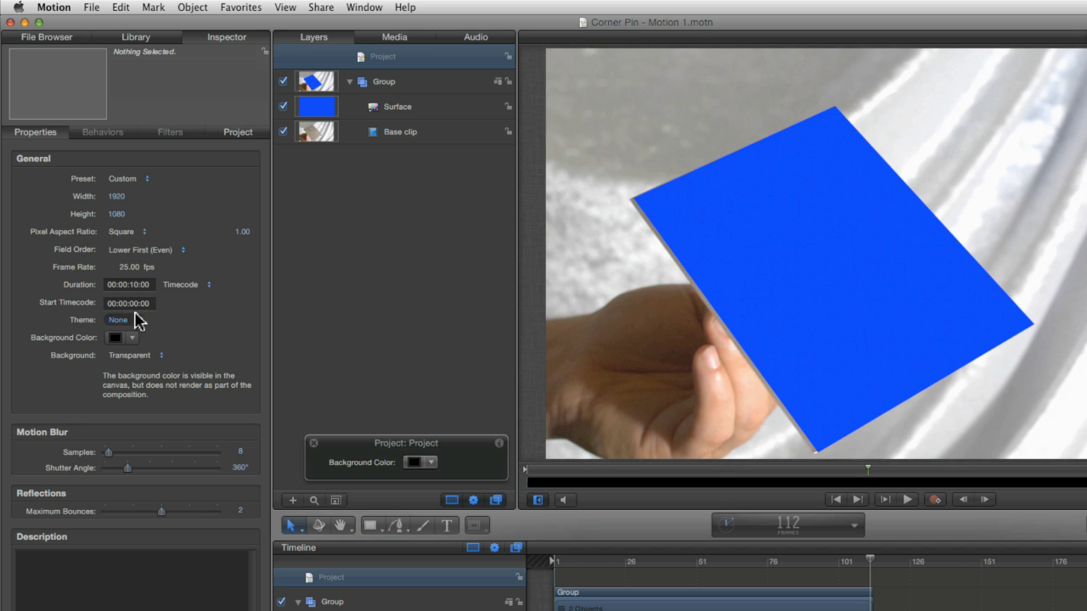
{"action": "left_click", "coordinate": [170, 251]}
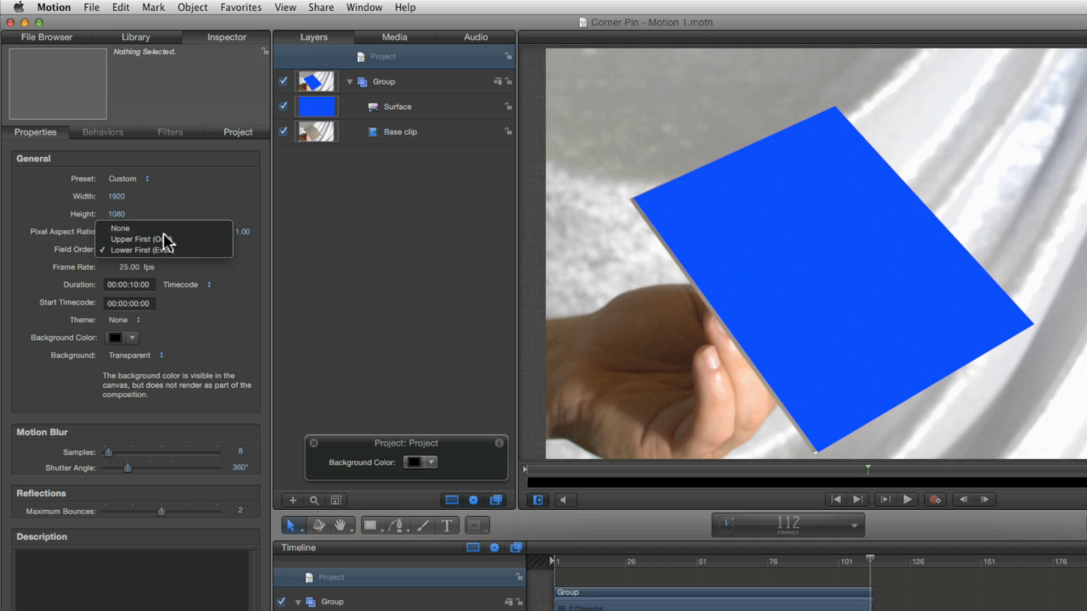
{"action": "left_click", "coordinate": [174, 229]}
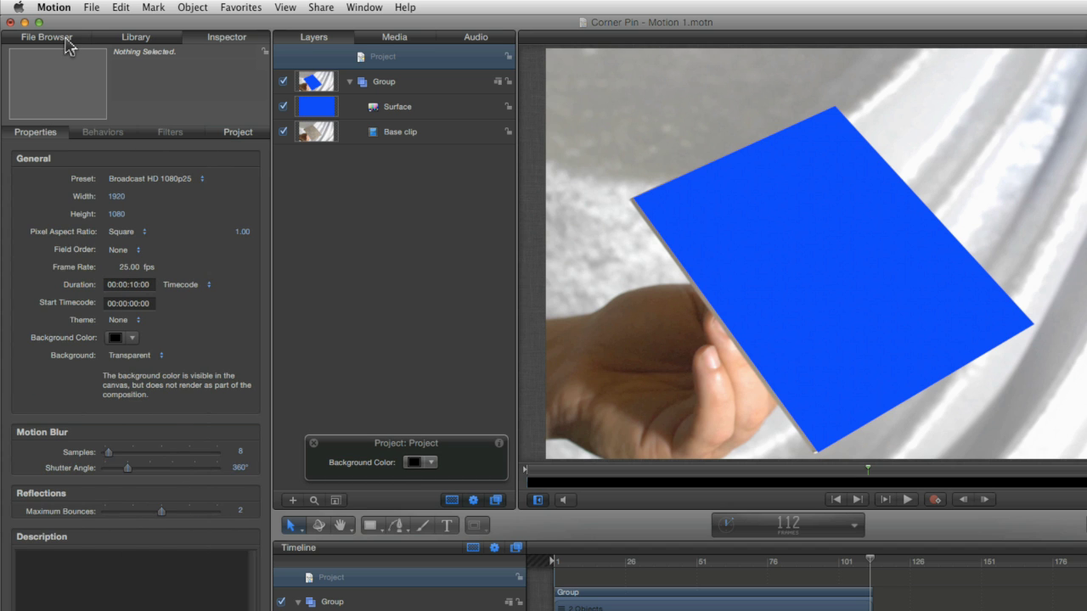
{"action": "left_click", "coordinate": [47, 37]}
{"action": "mouse_move", "coordinate": [870, 561]}
{"action": "left_mouse_down"}
{"action": "mouse_move", "coordinate": [1049, 584]}
{"action": "mouse_move", "coordinate": [878, 585]}
{"action": "mouse_move", "coordinate": [874, 569]}
{"action": "left_mouse_up"}
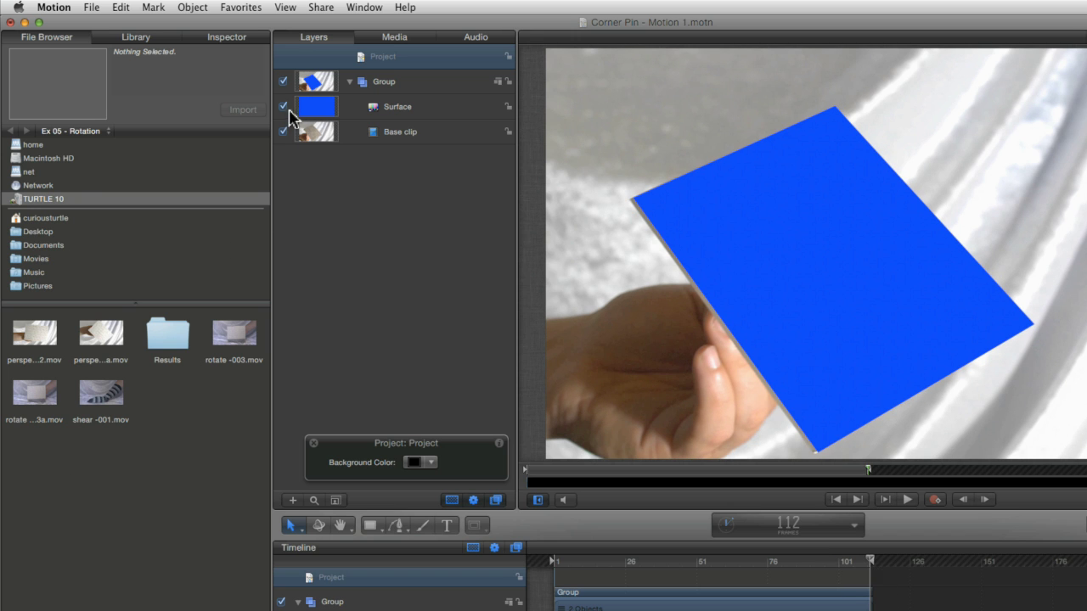
Toggle the Surface layer off and on, then inspect its Four Corner values while scrubbing to frame 55
{"action": "left_click", "coordinate": [283, 107]}
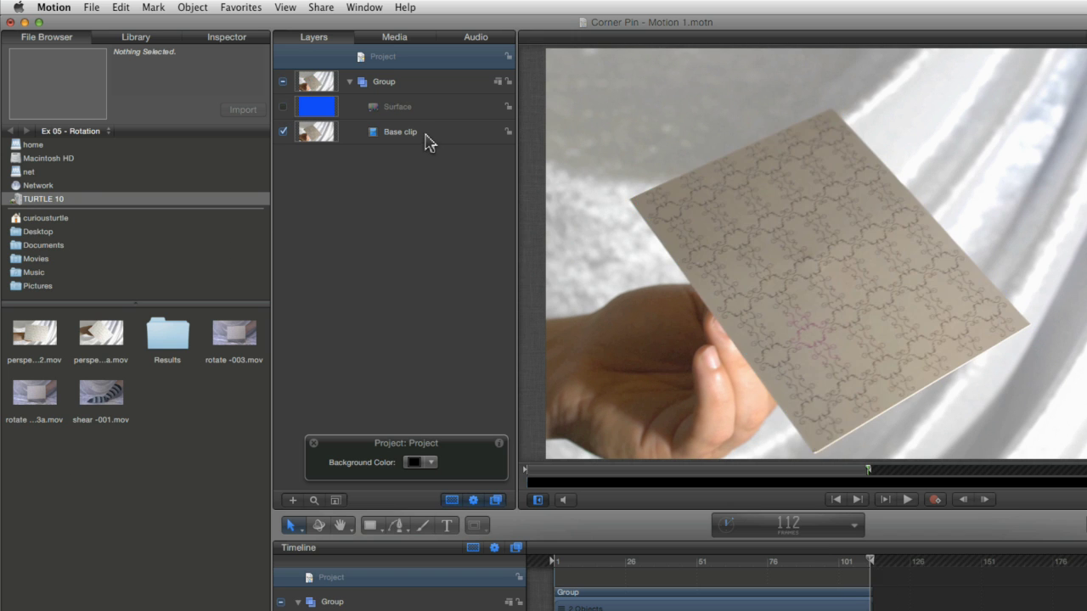
{"action": "left_click", "coordinate": [388, 109]}
{"action": "left_click", "coordinate": [283, 108]}
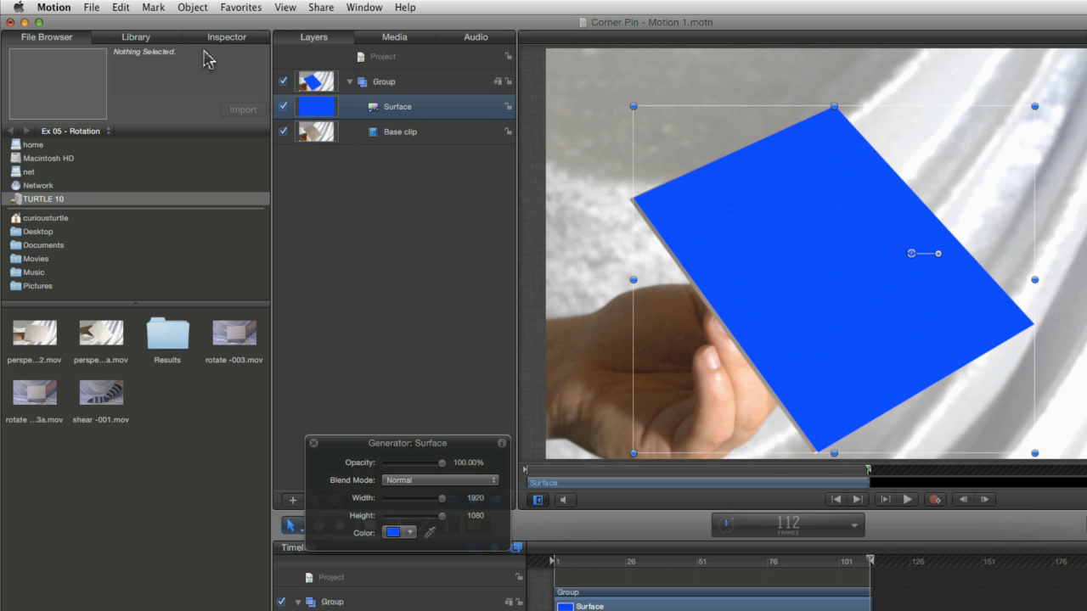
{"action": "left_click", "coordinate": [227, 37]}
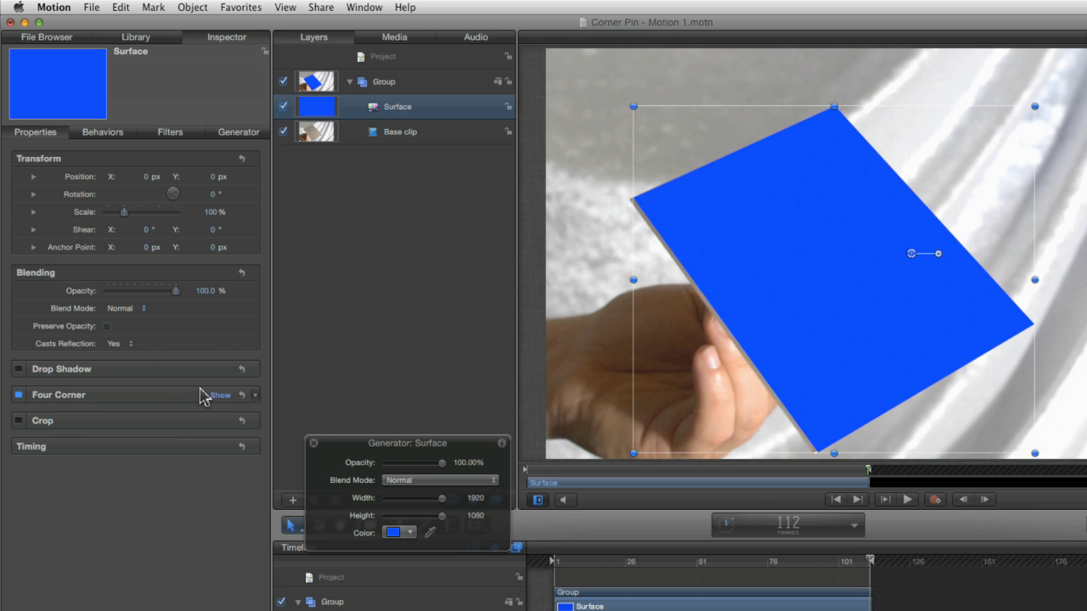
{"action": "left_click", "coordinate": [255, 396]}
{"action": "left_click", "coordinate": [223, 397]}
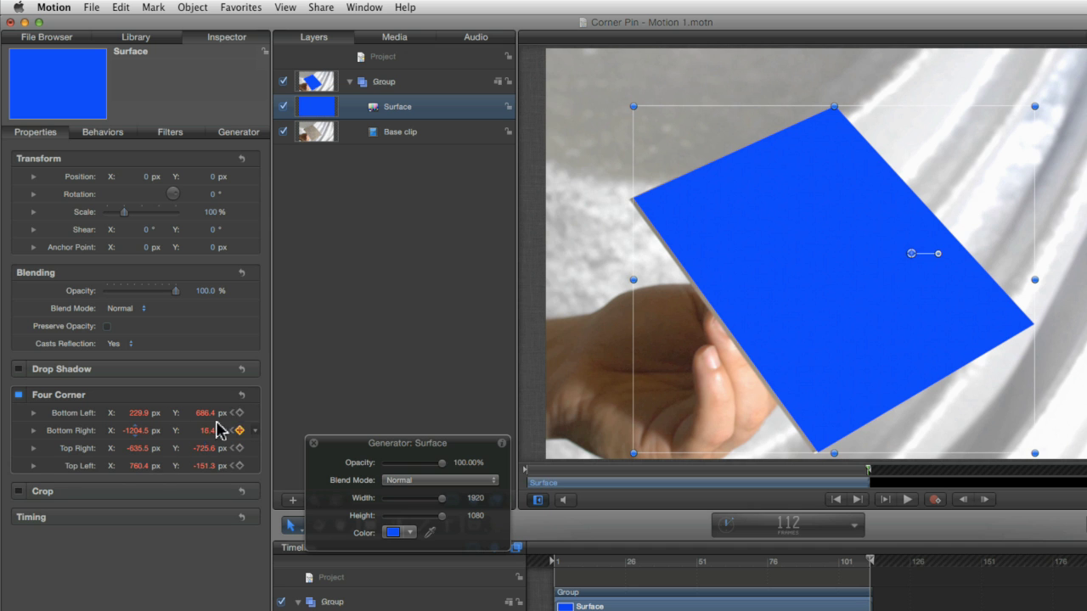
{"action": "left_click_drag", "start_coordinate": [586, 558], "coordinate": [708, 560]}
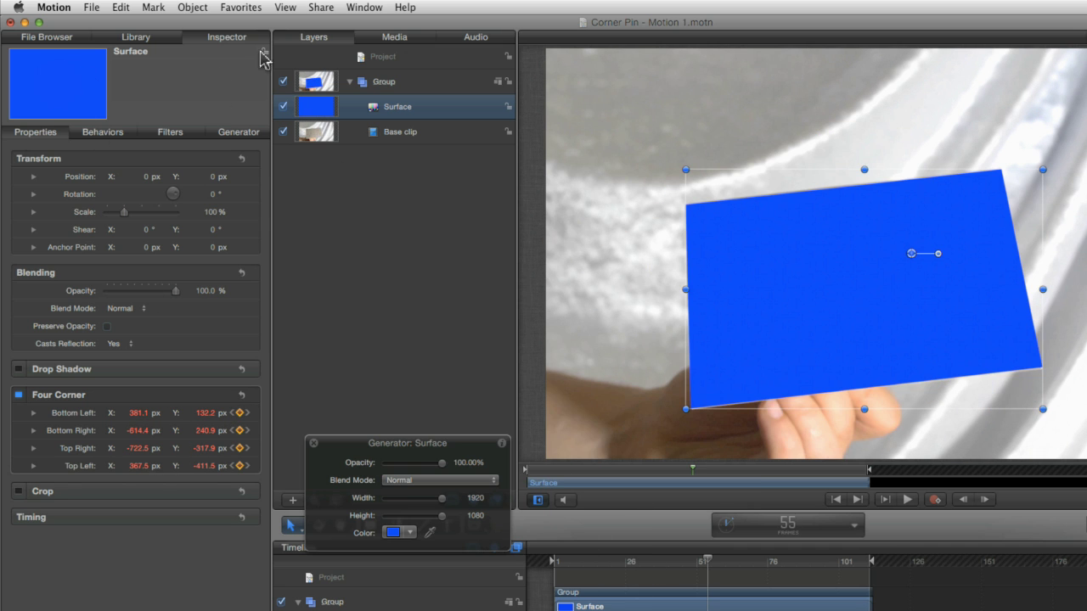
Add big texture.tif from the Ex 08 folder as a layer in the group
{"action": "left_click", "coordinate": [68, 37]}
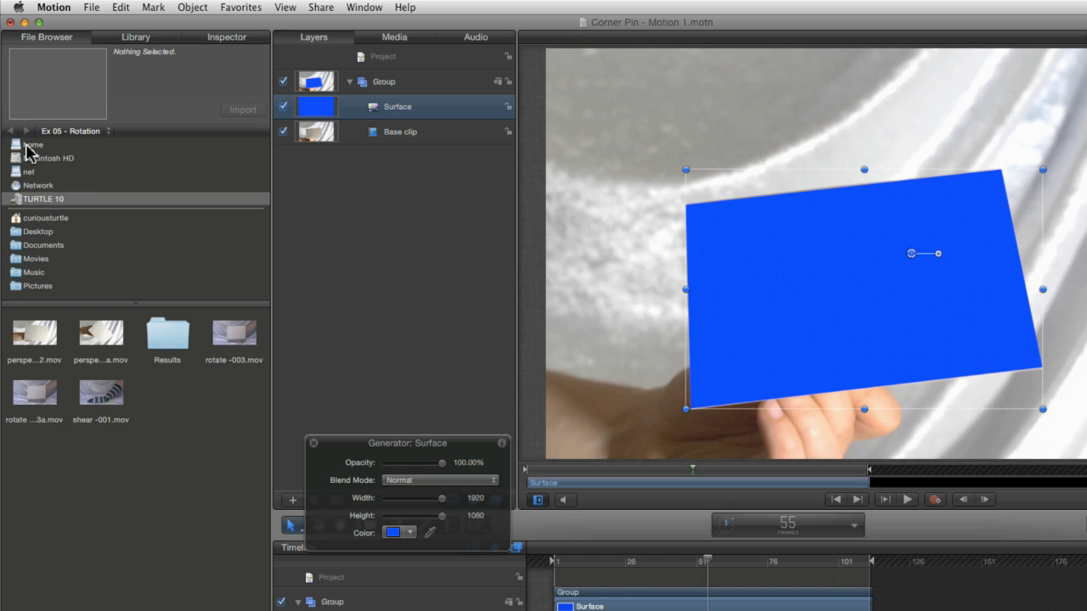
{"action": "left_click", "coordinate": [78, 134]}
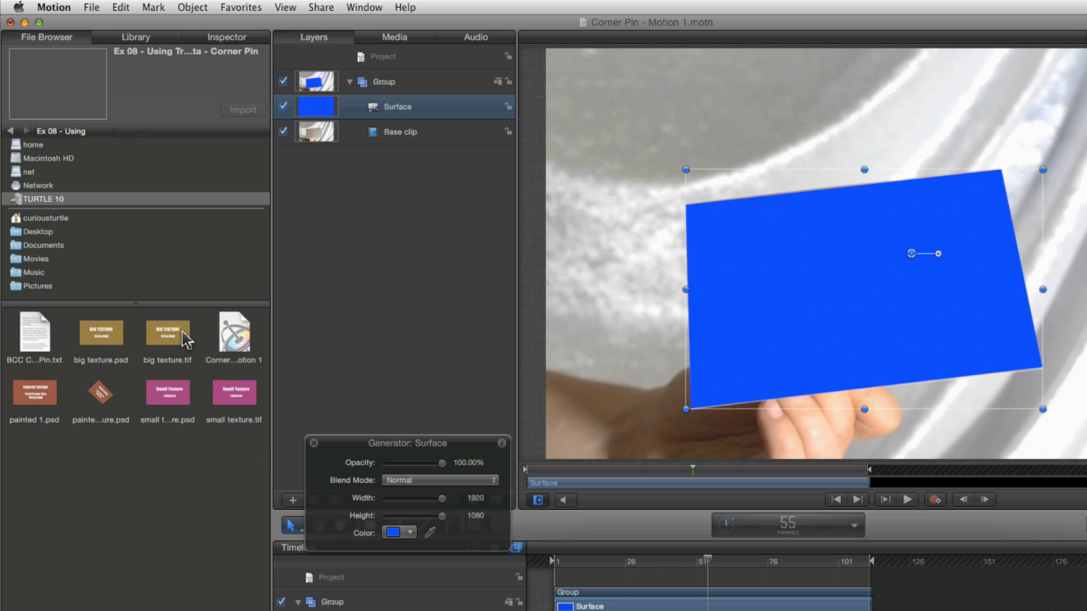
{"action": "left_click_drag", "start_coordinate": [180, 336], "coordinate": [287, 110]}
Hide the Surface layer and apply a Motion Tracking Match Move behavior to big texture
{"action": "left_click", "coordinate": [285, 108]}
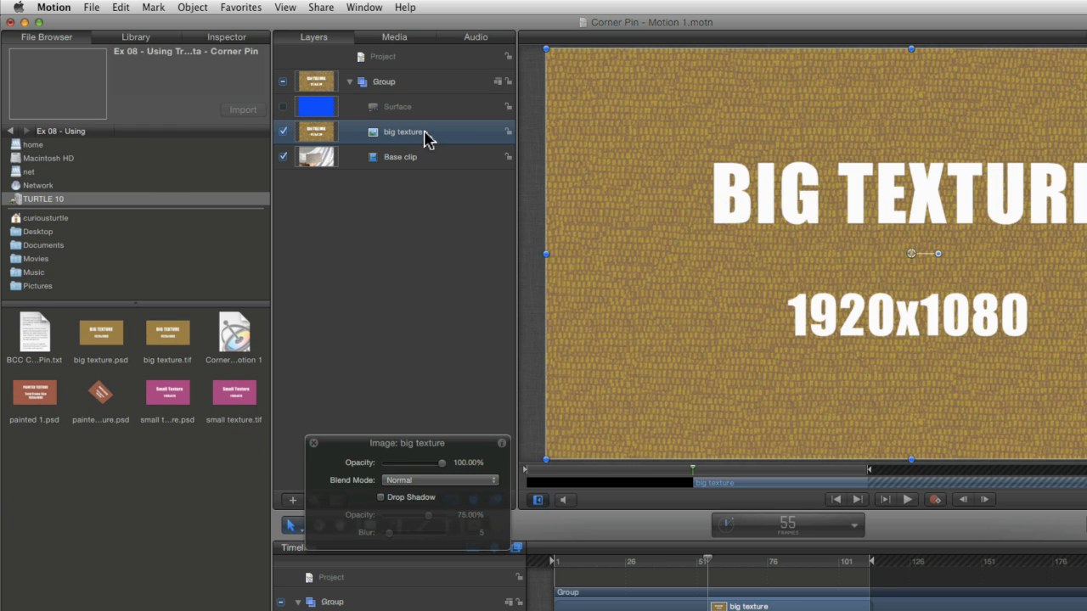
{"action": "left_click", "coordinate": [134, 37]}
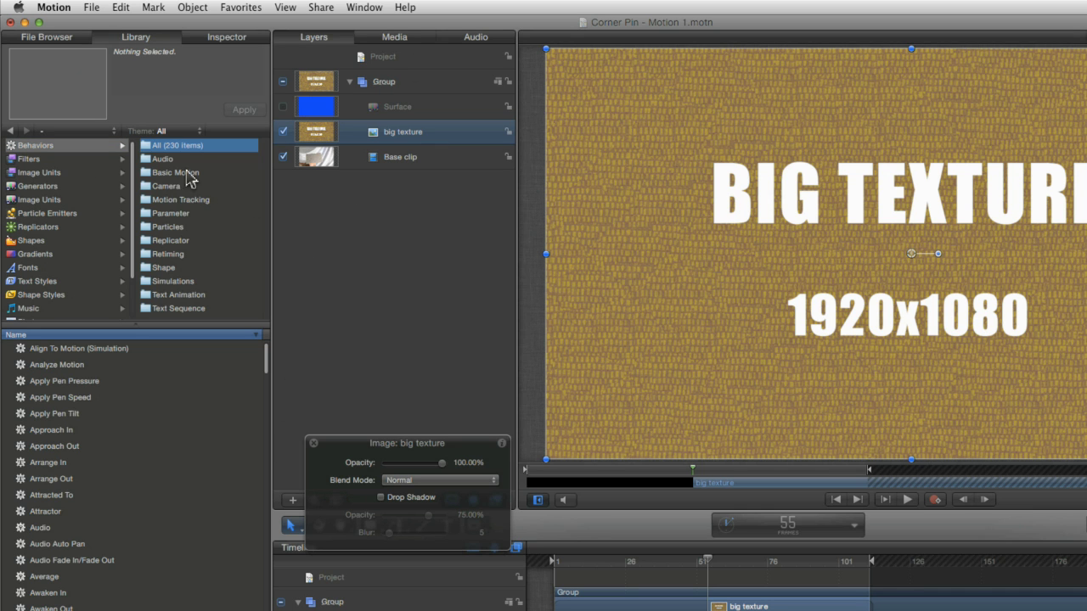
{"action": "left_click", "coordinate": [195, 204]}
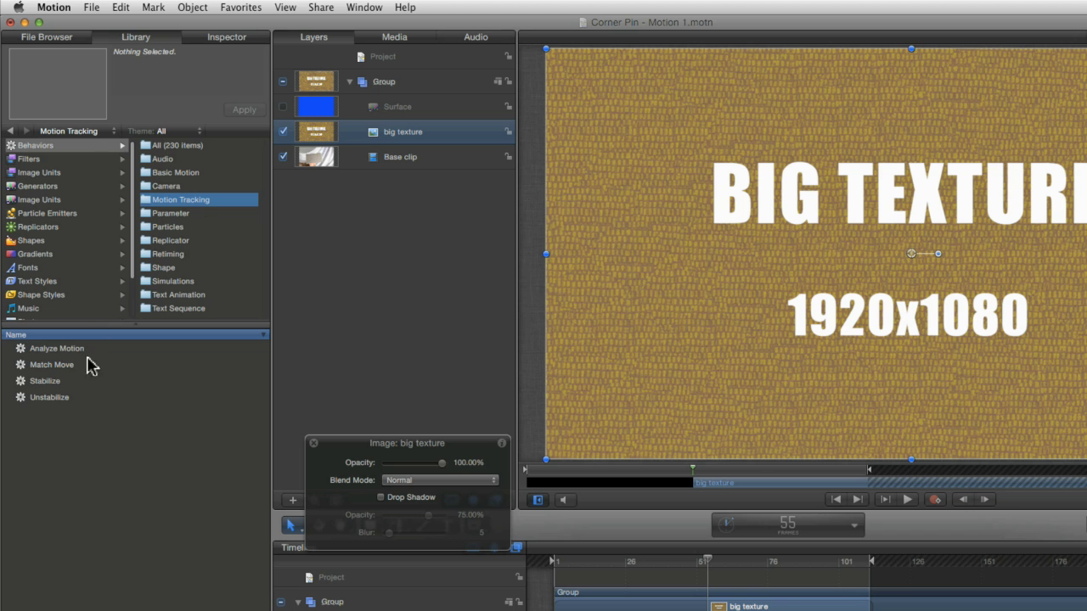
{"action": "left_click_drag", "start_coordinate": [53, 366], "coordinate": [396, 470]}
Set the Match Move type to Four Corners in the HUD
{"action": "left_click", "coordinate": [429, 499]}
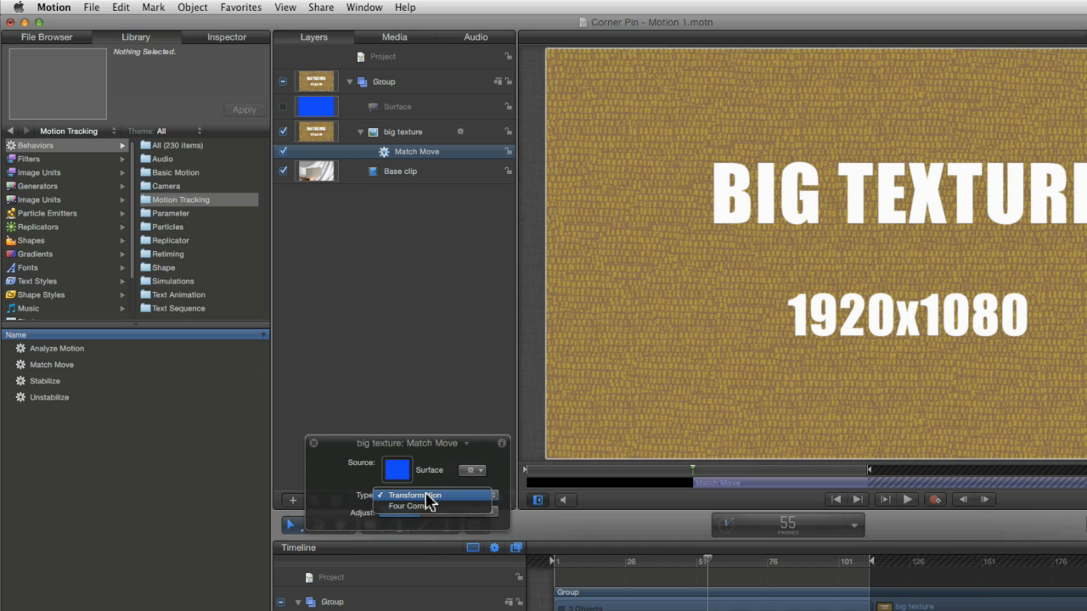
{"action": "left_click", "coordinate": [426, 493]}
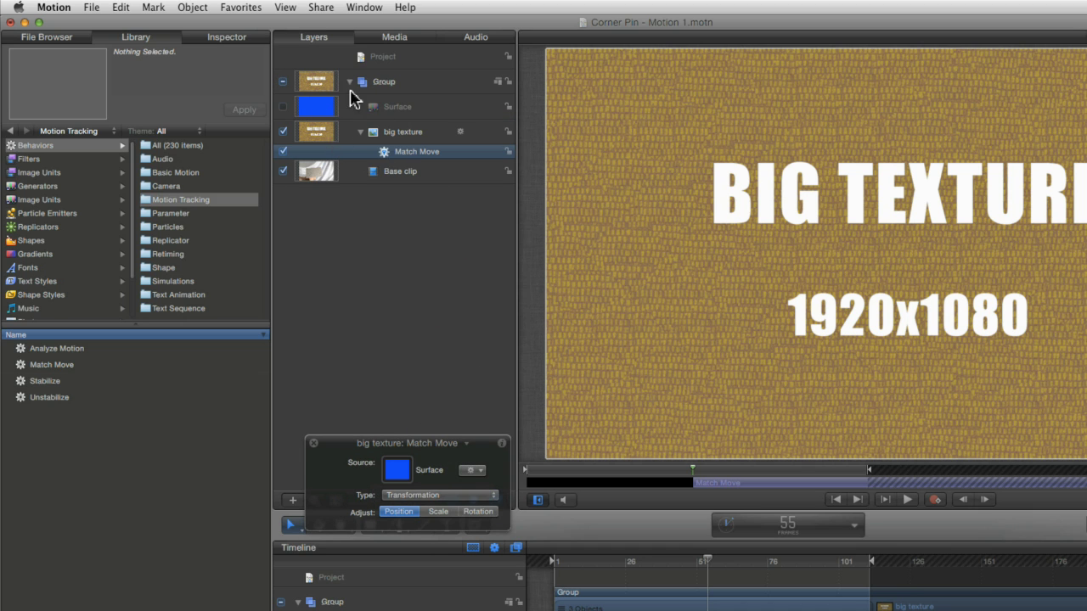
{"action": "left_click_drag", "start_coordinate": [443, 450], "coordinate": [467, 243]}
{"action": "left_click", "coordinate": [514, 290]}
{"action": "left_click", "coordinate": [494, 299]}
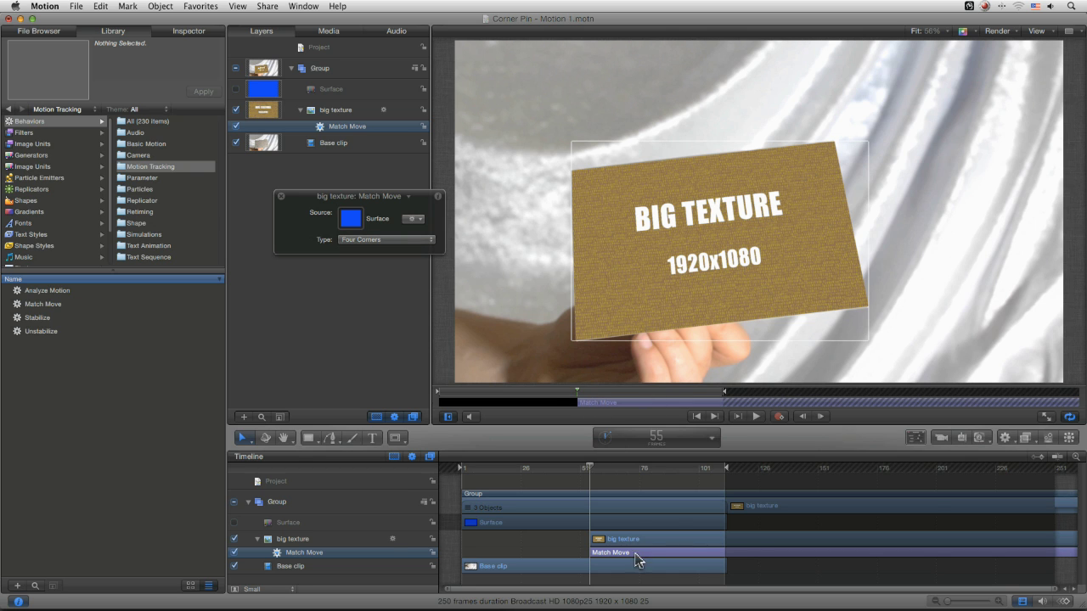
Move the big texture clip to start at frame 1 and play from the first frame
{"action": "left_click_drag", "start_coordinate": [636, 539], "coordinate": [512, 540]}
{"action": "left_click", "coordinate": [458, 468]}
{"action": "key", "text": "space"}
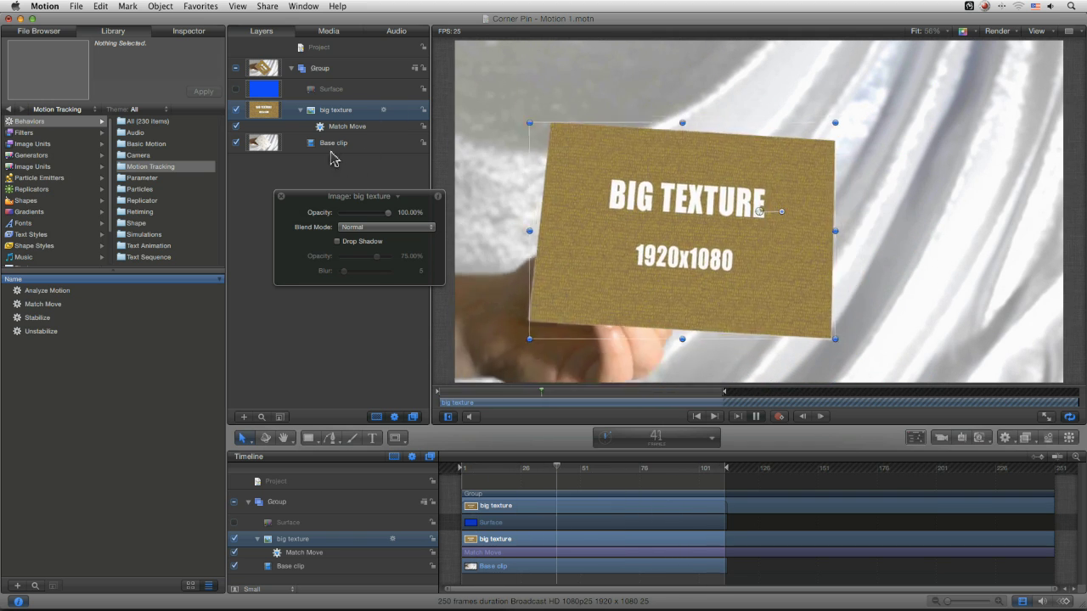
Watch big texture's Four Corner values update in the Inspector Properties during playback
{"action": "left_click", "coordinate": [188, 32]}
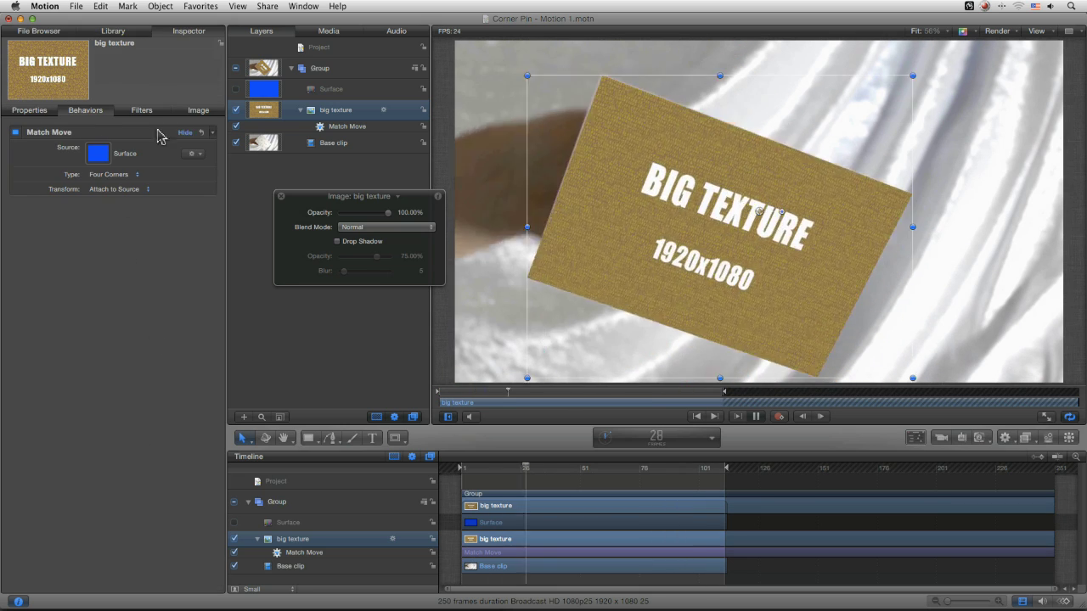
{"action": "left_click", "coordinate": [30, 112]}
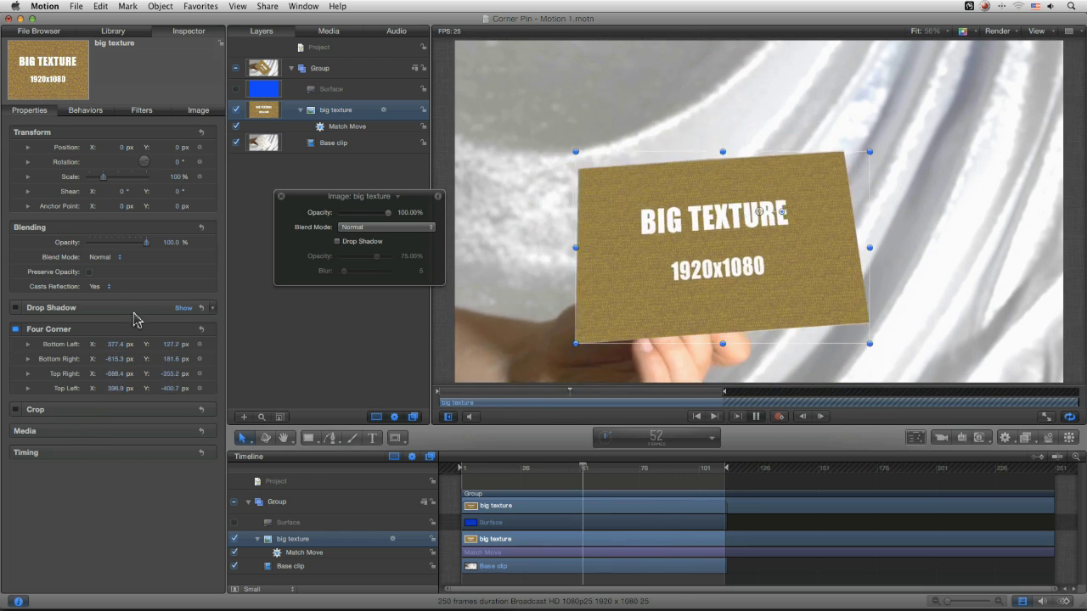
{"action": "key", "text": "space"}
{"action": "key", "text": "space"}
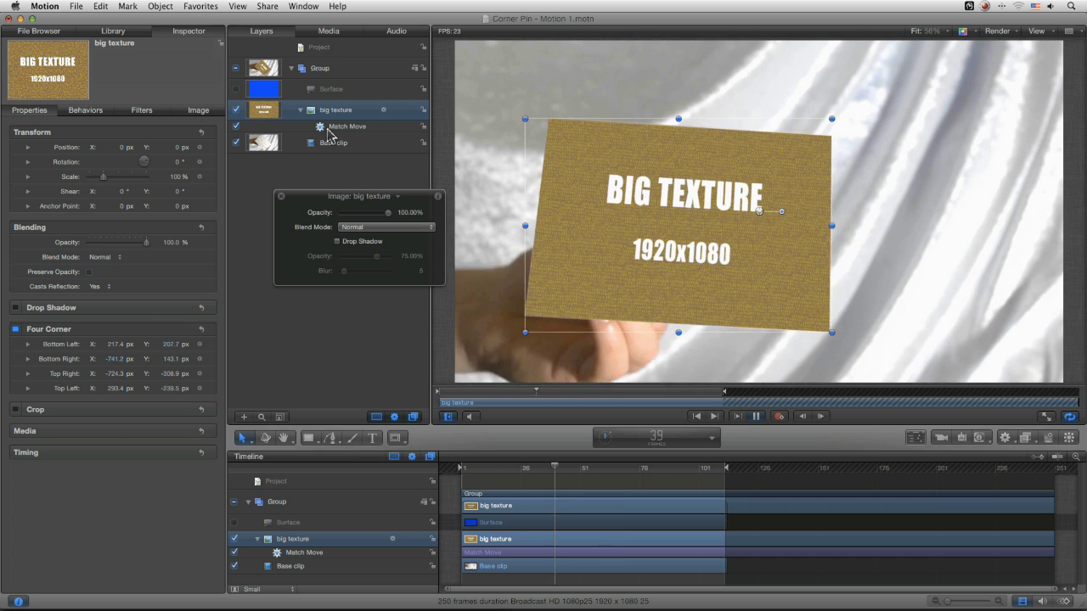
{"action": "key", "text": "space"}
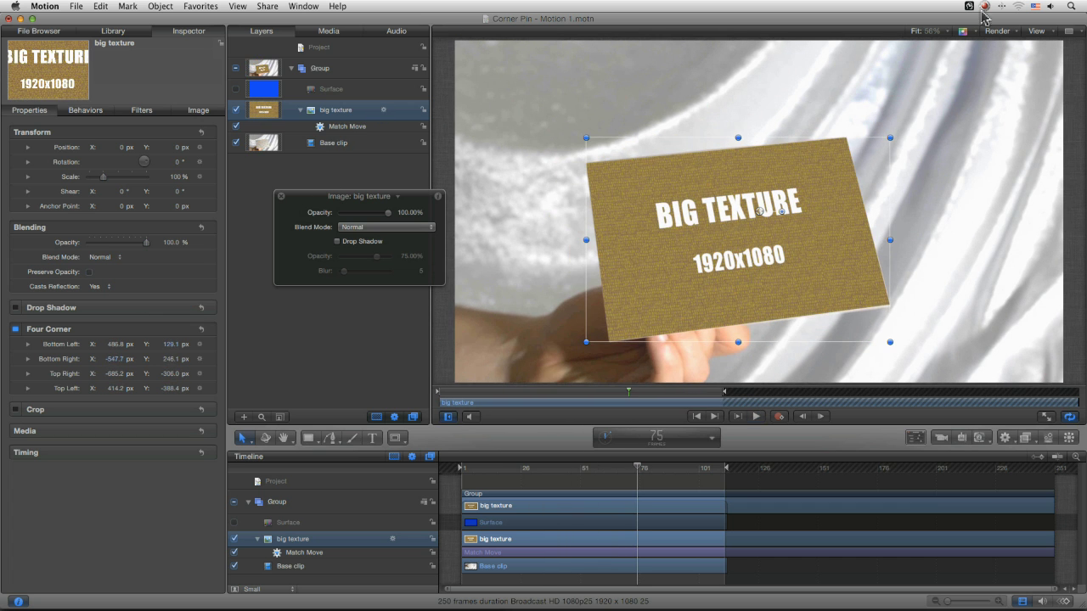
{"action": "left_click", "coordinate": [1017, 36]}
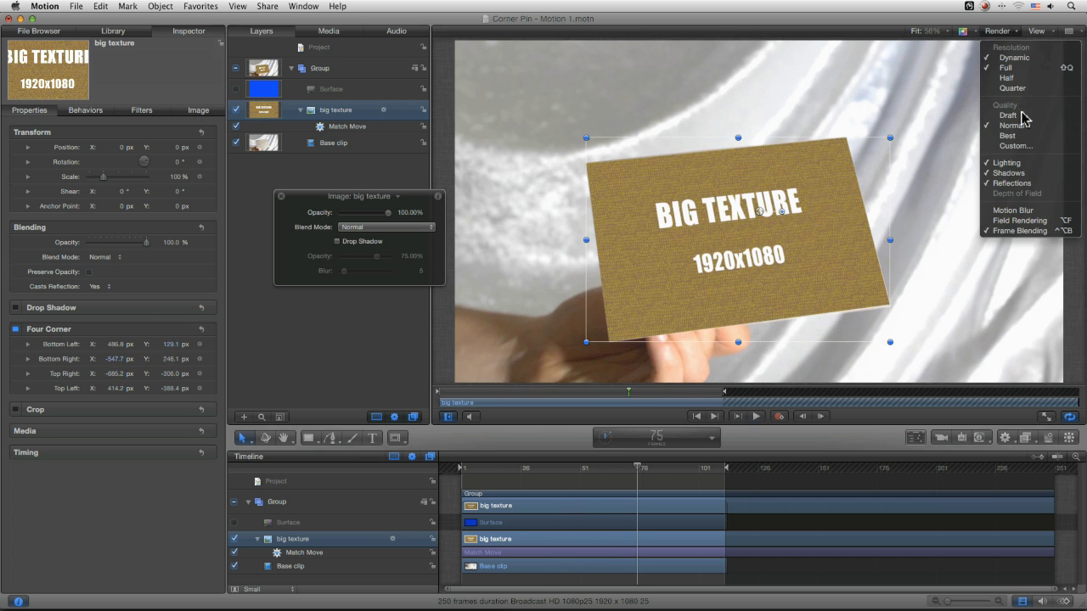
Enable Motion Blur in the canvas render options and inspect the blurred card at frames 31–32
{"action": "left_click", "coordinate": [1027, 214]}
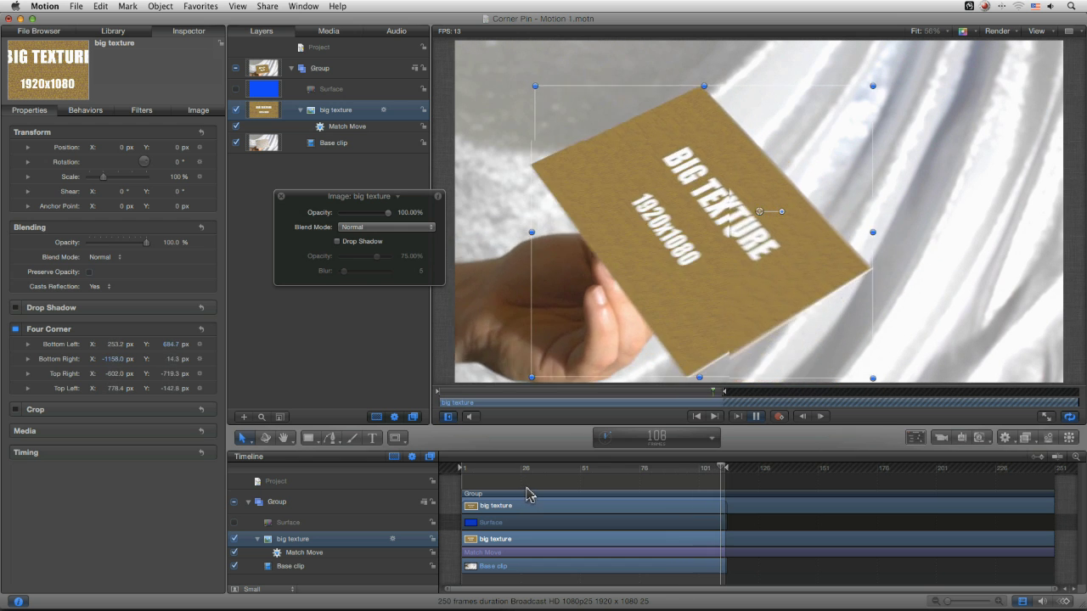
{"action": "key", "text": "space"}
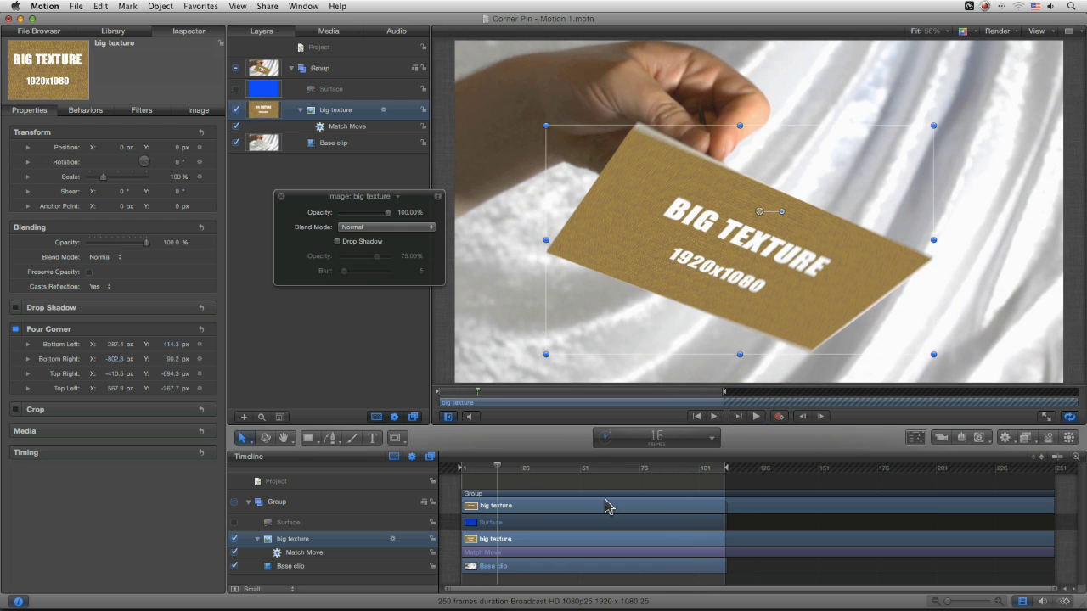
{"action": "left_click", "coordinate": [757, 417]}
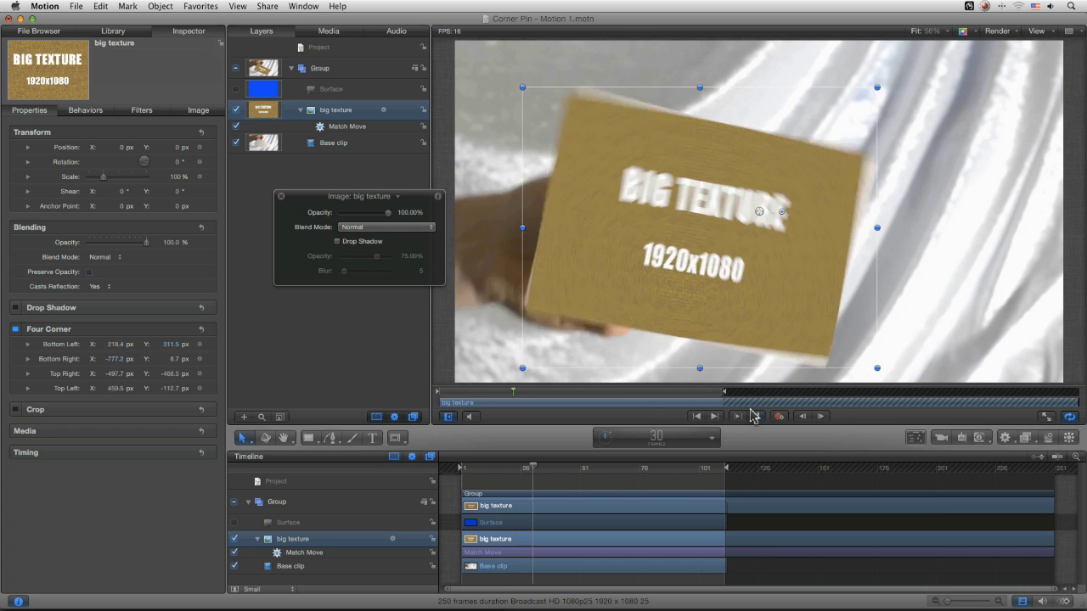
{"action": "left_click", "coordinate": [757, 415]}
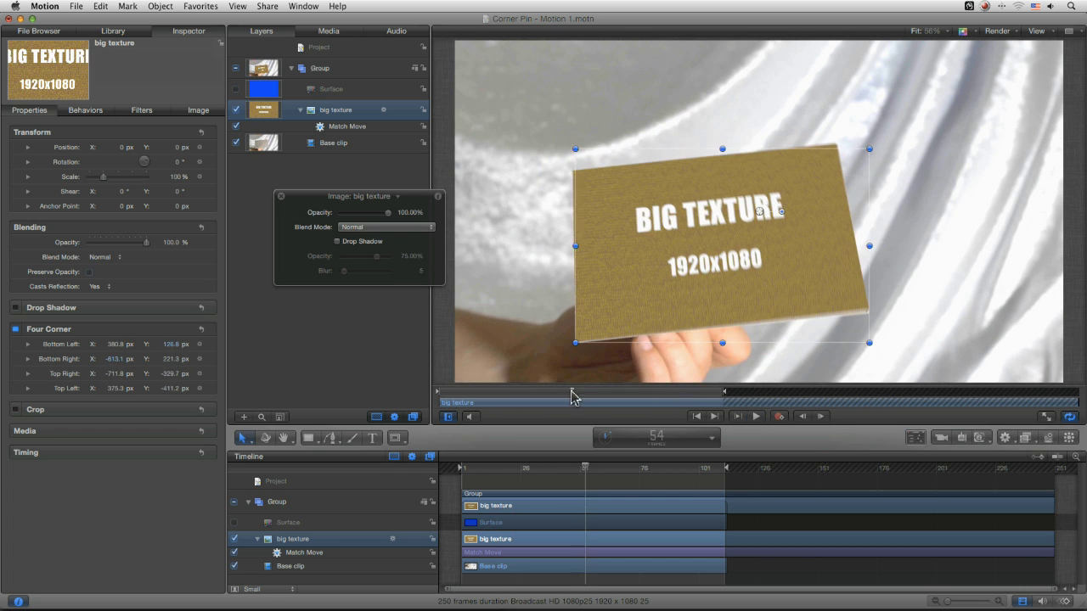
{"action": "left_click_drag", "start_coordinate": [532, 399], "coordinate": [514, 399]}
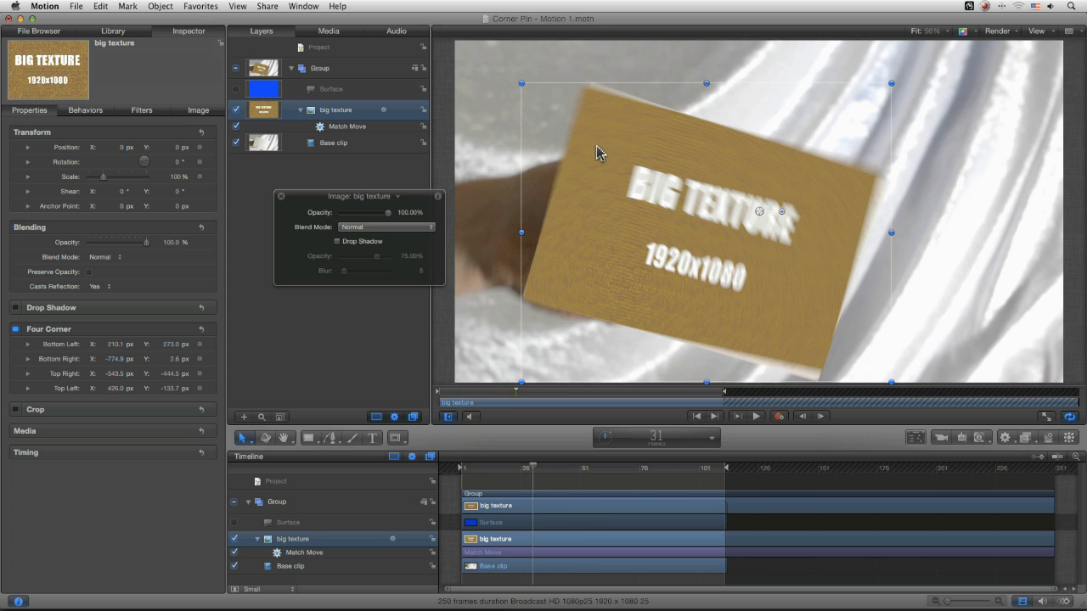
{"action": "key", "text": "Right"}
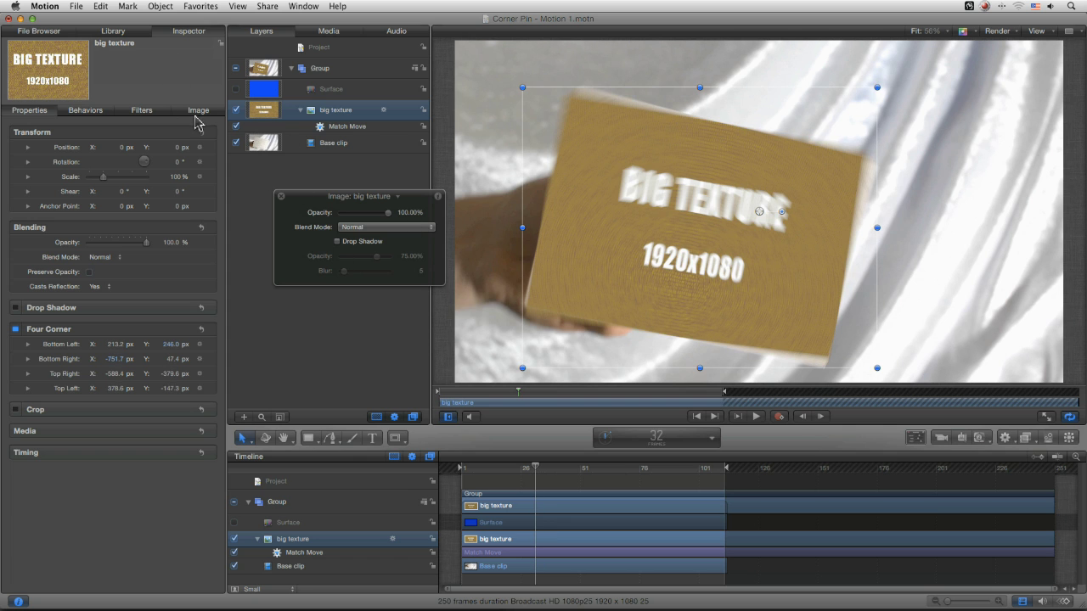
{"action": "left_click", "coordinate": [257, 181]}
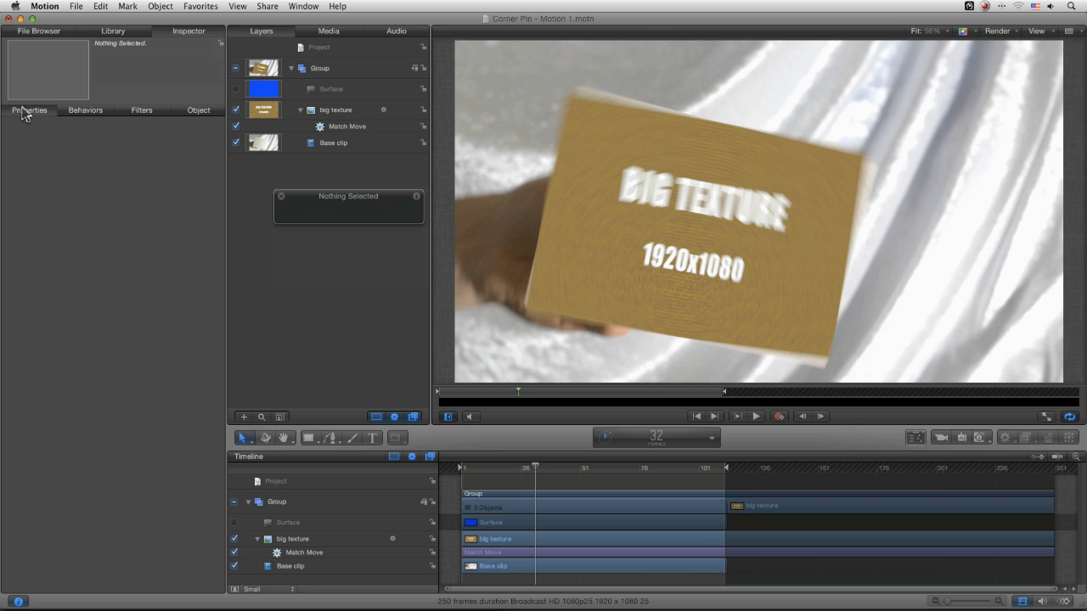
Lower Motion's project motion blur to an 82° shutter angle with 55 samples
{"action": "left_click", "coordinate": [101, 6]}
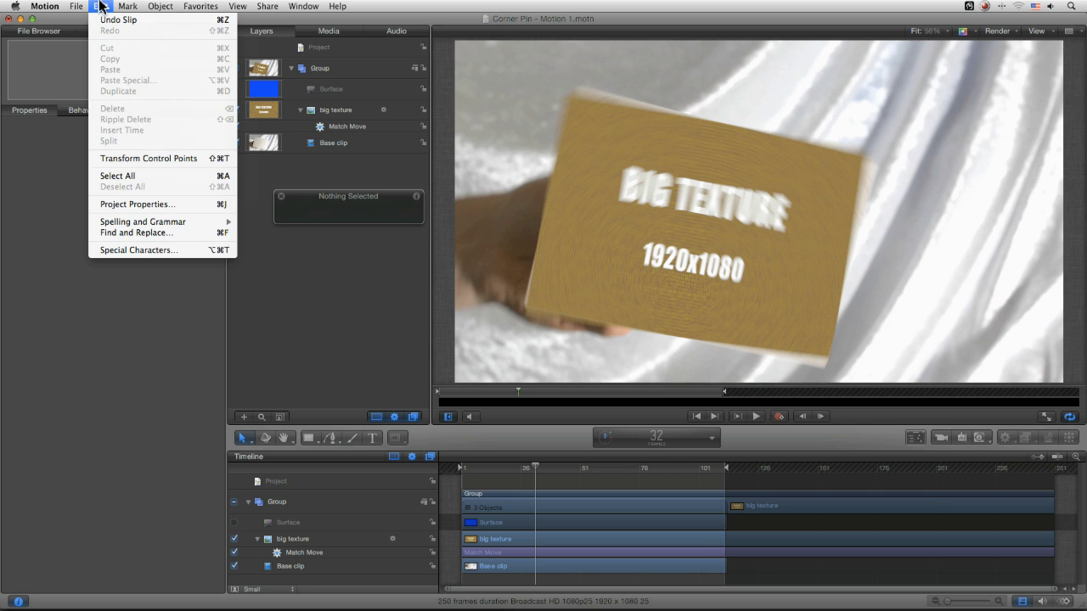
{"action": "left_click", "coordinate": [140, 204]}
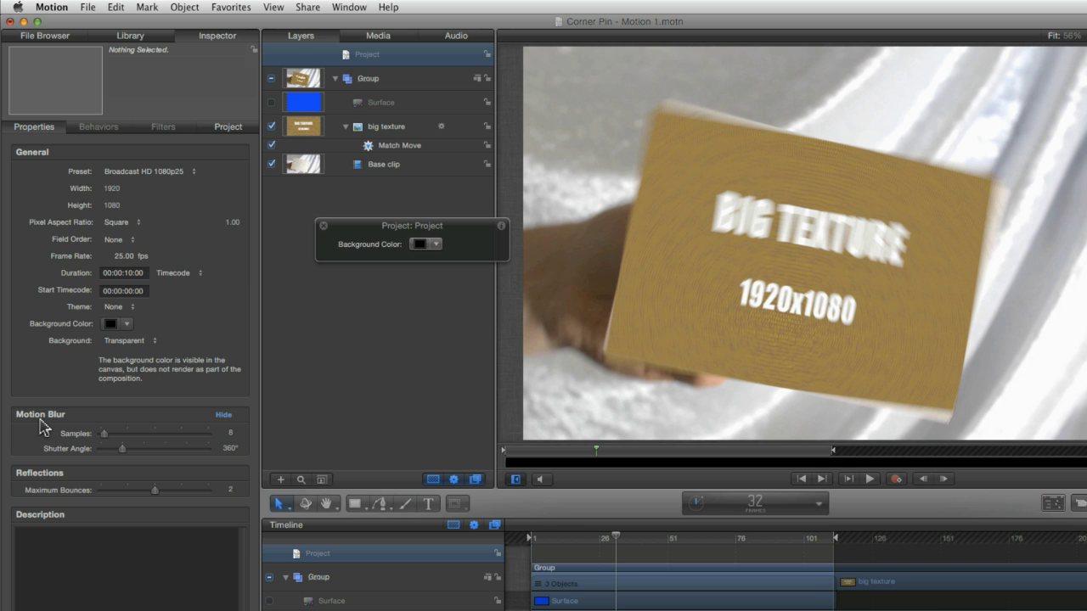
{"action": "mouse_move", "coordinate": [122, 451]}
{"action": "left_mouse_down"}
{"action": "mouse_move", "coordinate": [90, 455]}
{"action": "mouse_move", "coordinate": [132, 455]}
{"action": "mouse_move", "coordinate": [104, 461]}
{"action": "left_mouse_up"}
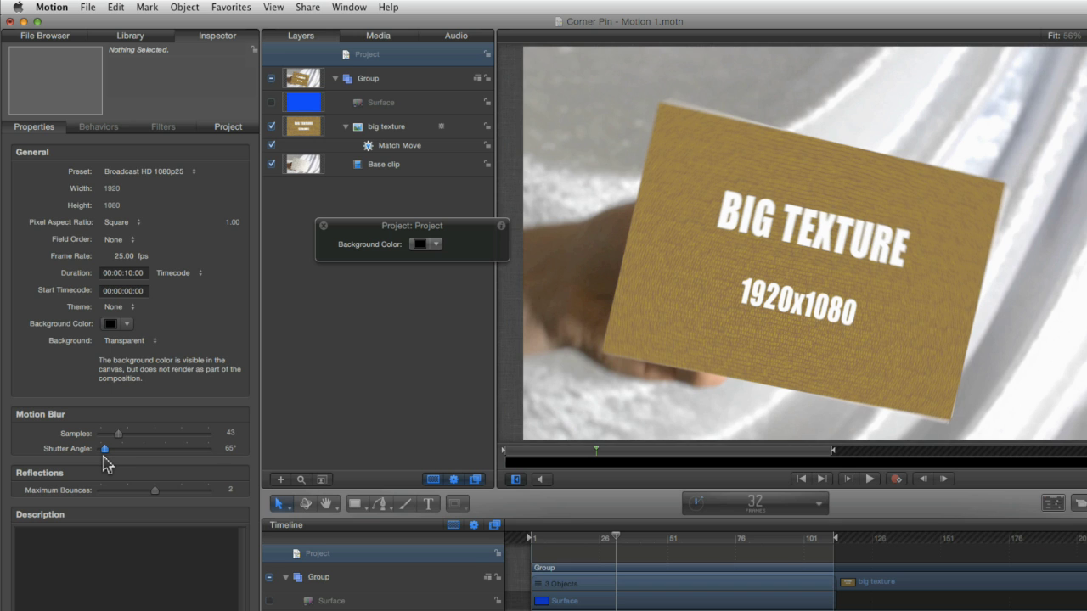
{"action": "left_click_drag", "start_coordinate": [104, 461], "coordinate": [109, 457]}
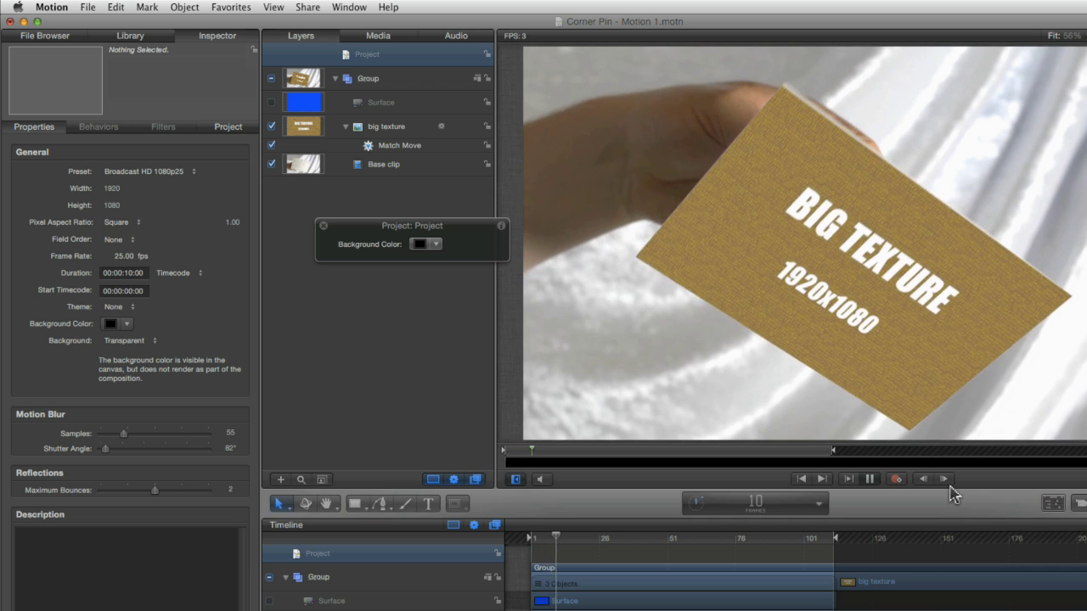
{"action": "key", "text": "space"}
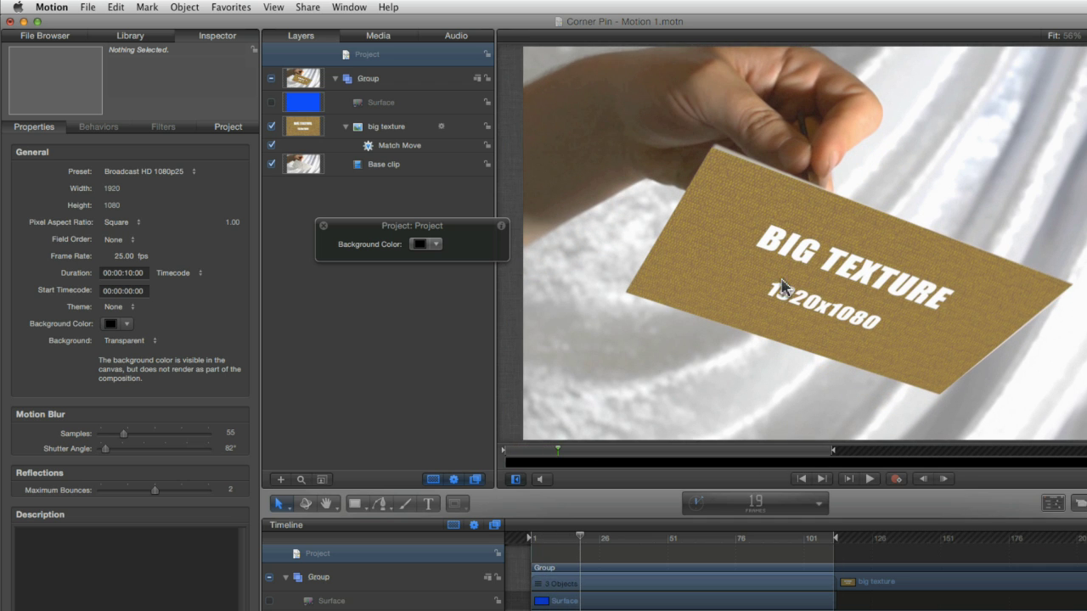
Add the small texture image from the File Browser to the Layers list
{"action": "left_click", "coordinate": [47, 37]}
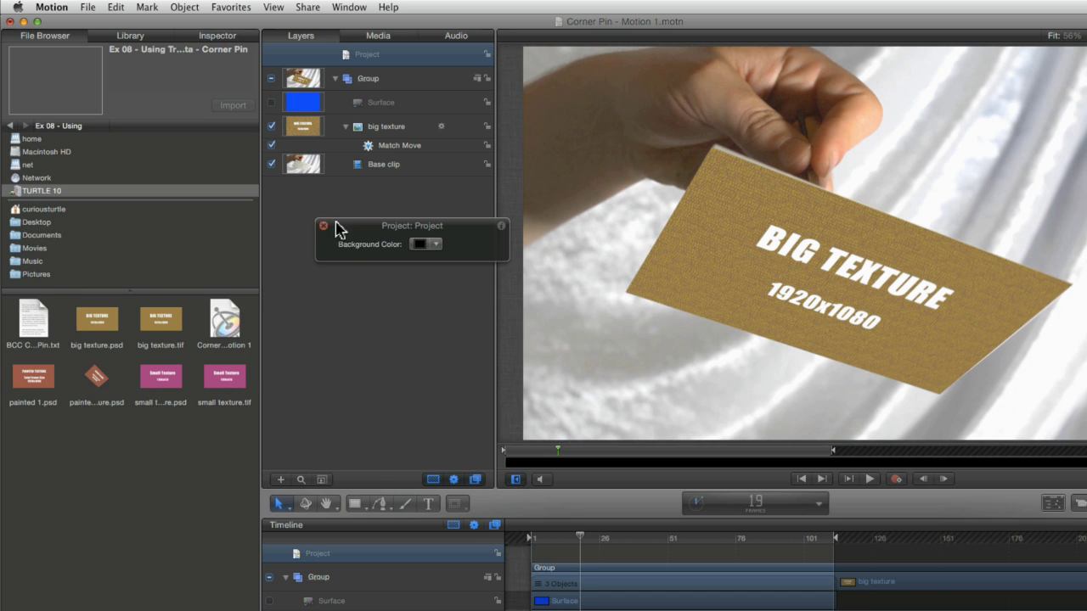
{"action": "left_click_drag", "start_coordinate": [352, 229], "coordinate": [572, 462]}
{"action": "left_click_drag", "start_coordinate": [230, 381], "coordinate": [361, 124]}
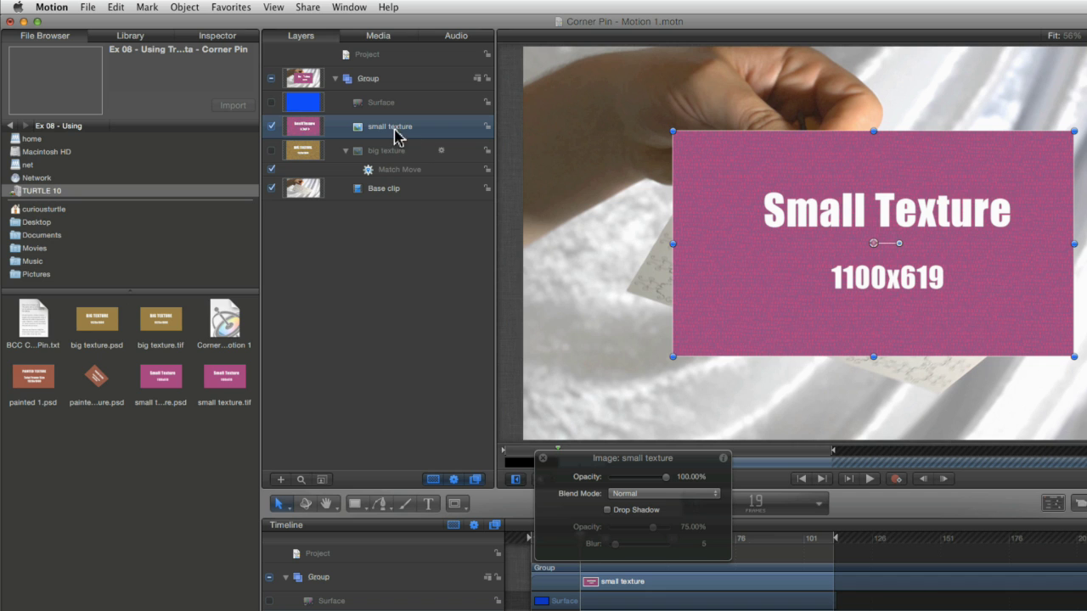
{"action": "left_click", "coordinate": [131, 35]}
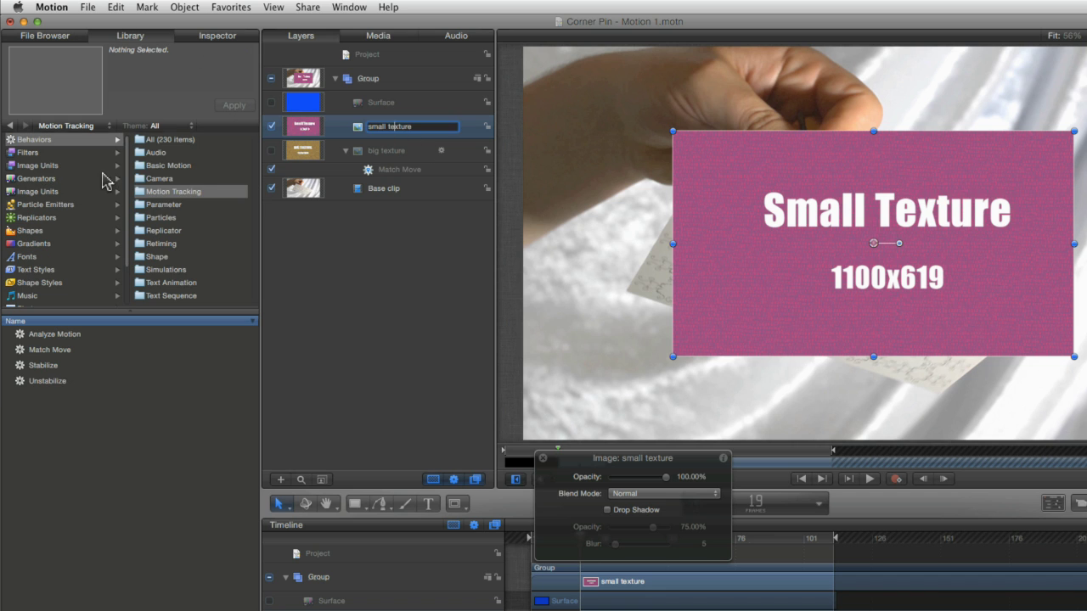
{"action": "left_click", "coordinate": [364, 122]}
Attach a Four Corners Match Move to small texture, using Surface as the tracking source
{"action": "left_click", "coordinate": [180, 192]}
{"action": "left_click_drag", "start_coordinate": [351, 261], "coordinate": [392, 127]}
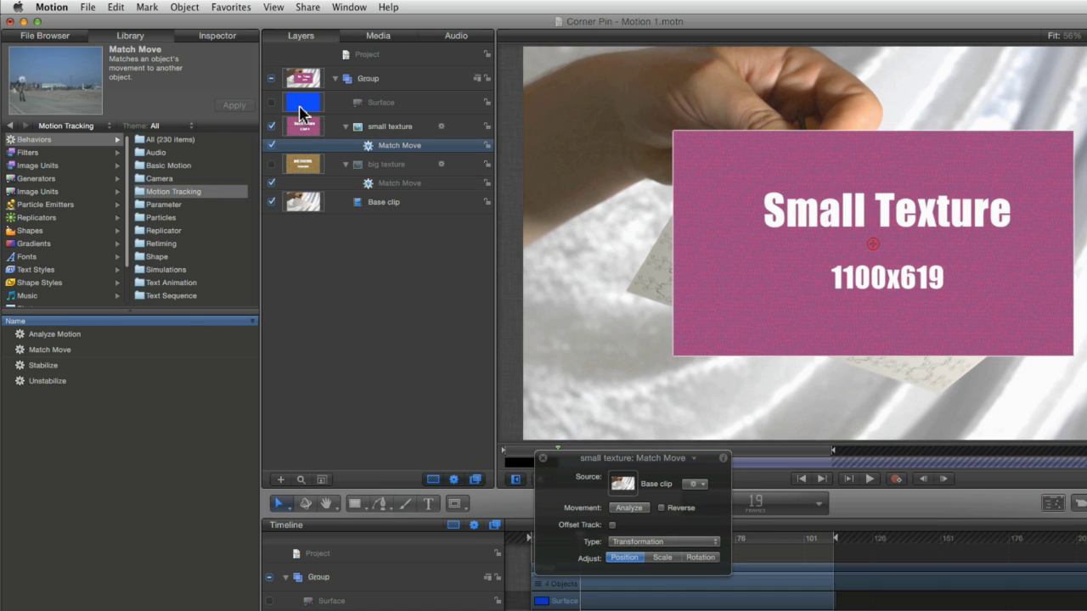
{"action": "left_click_drag", "start_coordinate": [302, 110], "coordinate": [624, 484]}
{"action": "left_click", "coordinate": [648, 510]}
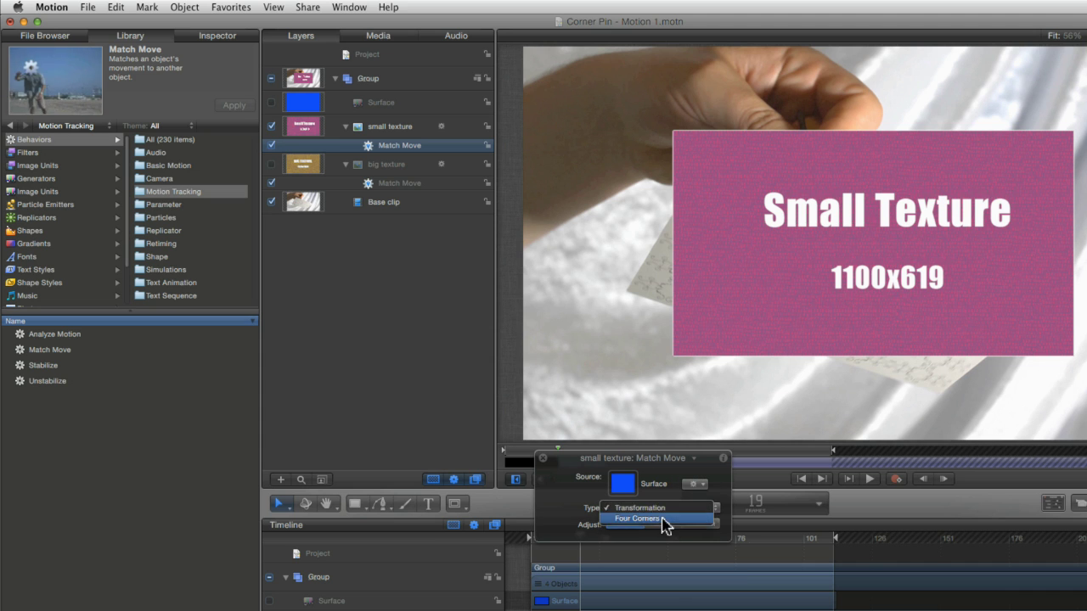
{"action": "left_click", "coordinate": [664, 521]}
{"action": "left_click_drag", "start_coordinate": [583, 462], "coordinate": [263, 310]}
{"action": "left_click_drag", "start_coordinate": [570, 543], "coordinate": [546, 538]}
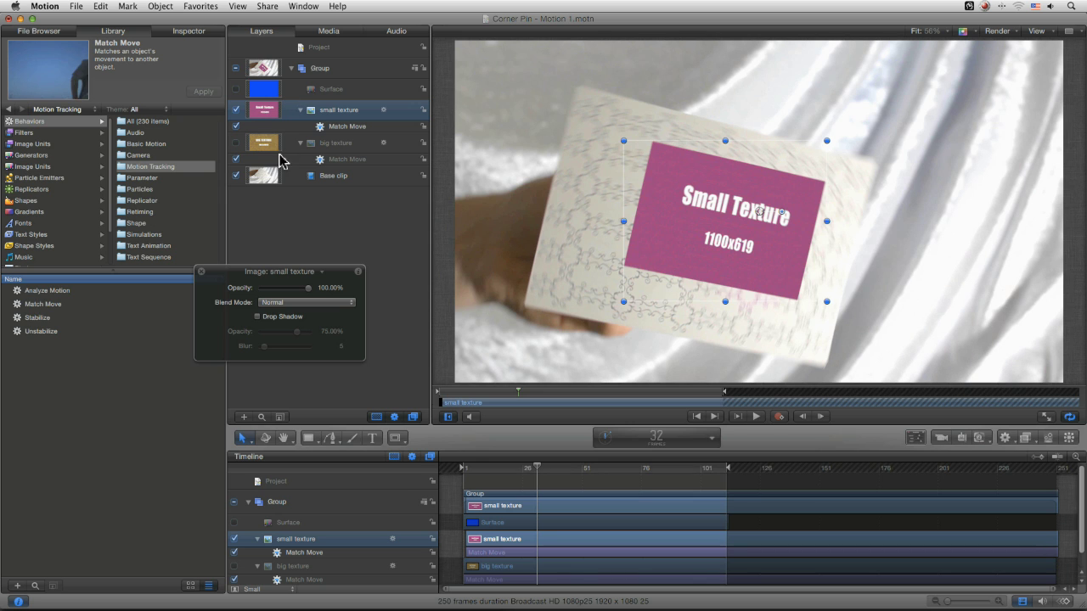
Change a canvas render option and play the match-moved clip from an early frame
{"action": "left_click", "coordinate": [197, 7]}
{"action": "left_click", "coordinate": [197, 6]}
{"action": "left_click", "coordinate": [1008, 31]}
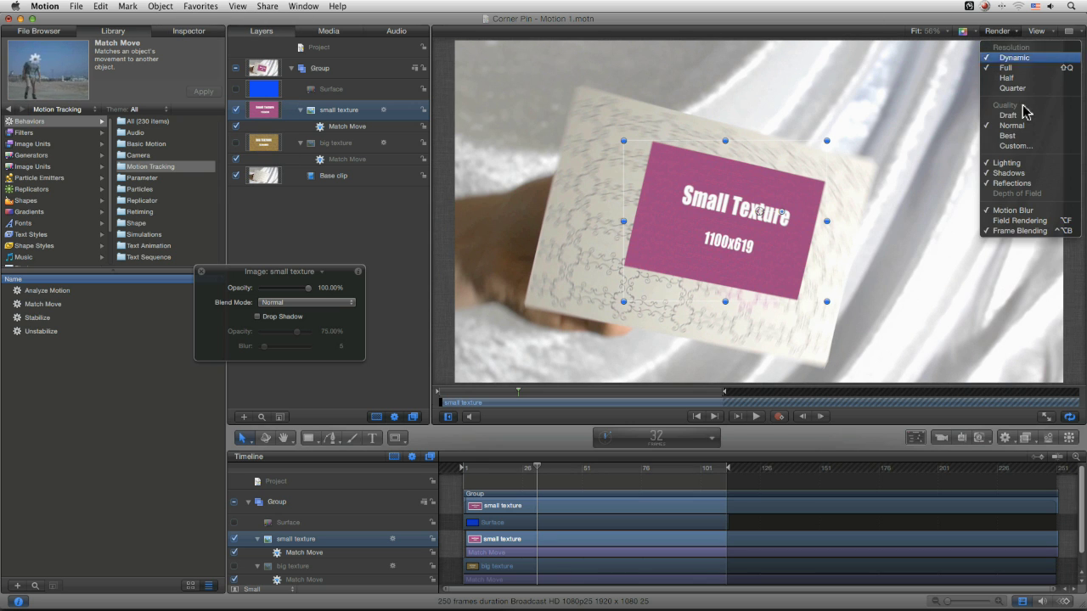
{"action": "left_click", "coordinate": [1038, 214]}
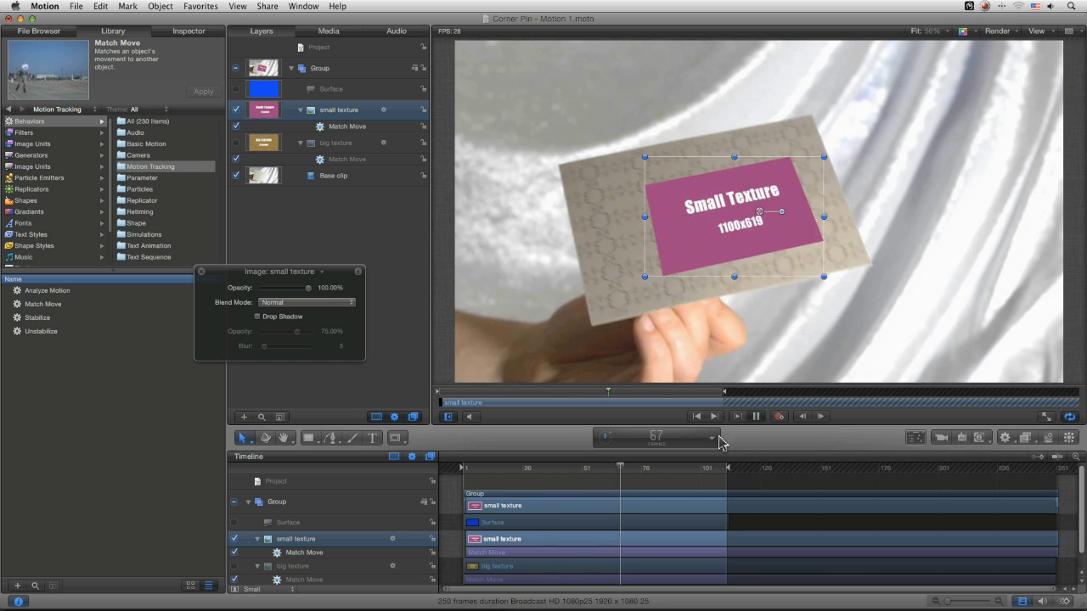
{"action": "left_click_drag", "start_coordinate": [544, 471], "coordinate": [468, 468]}
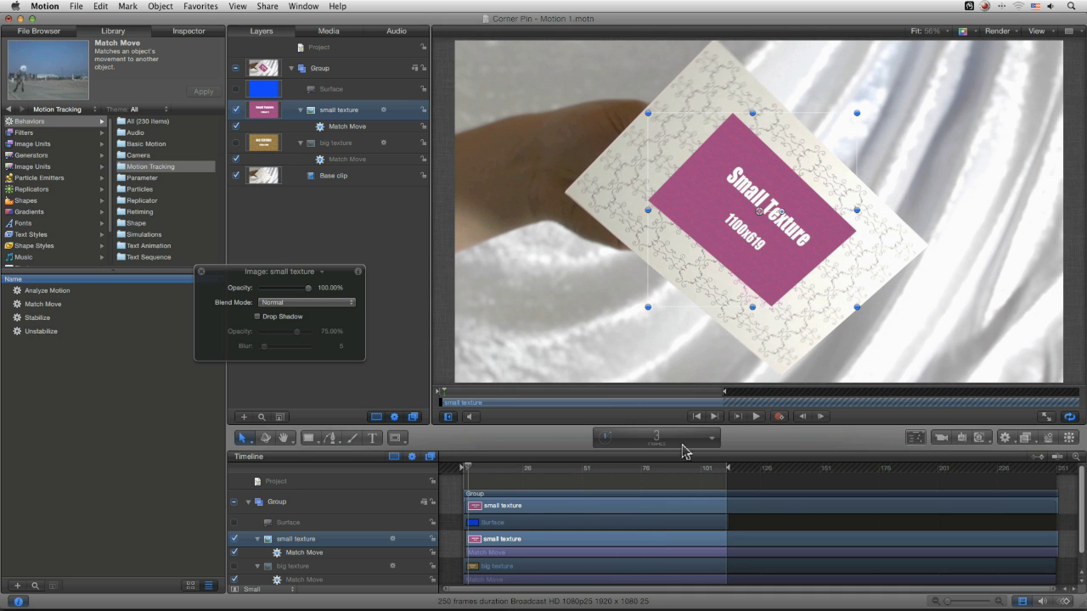
{"action": "left_click", "coordinate": [750, 417]}
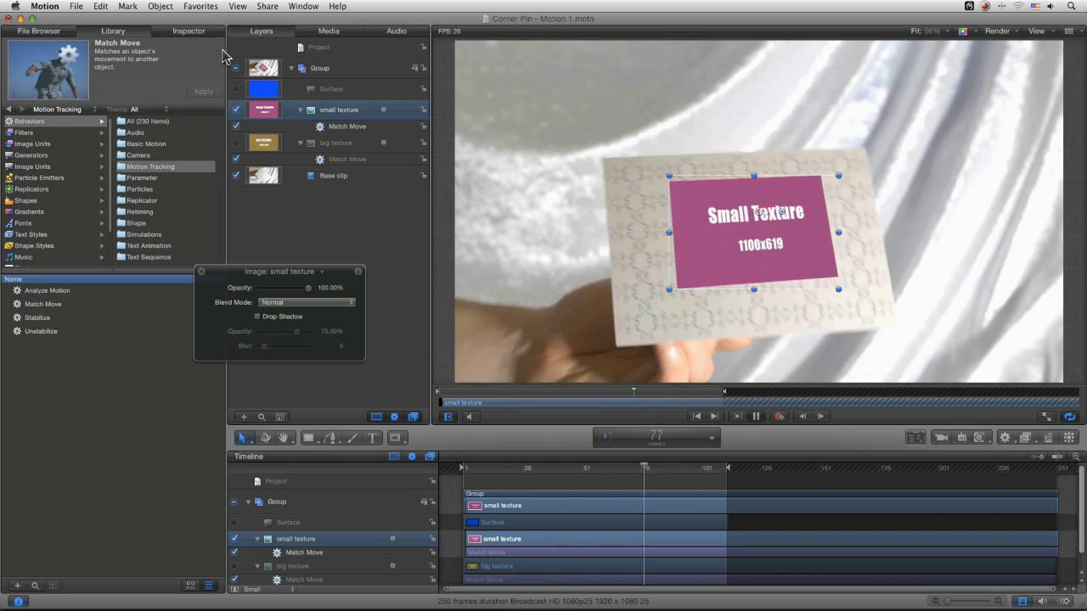
Scale small texture up to about 171% so it fully covers the card
{"action": "key", "text": "super+3"}
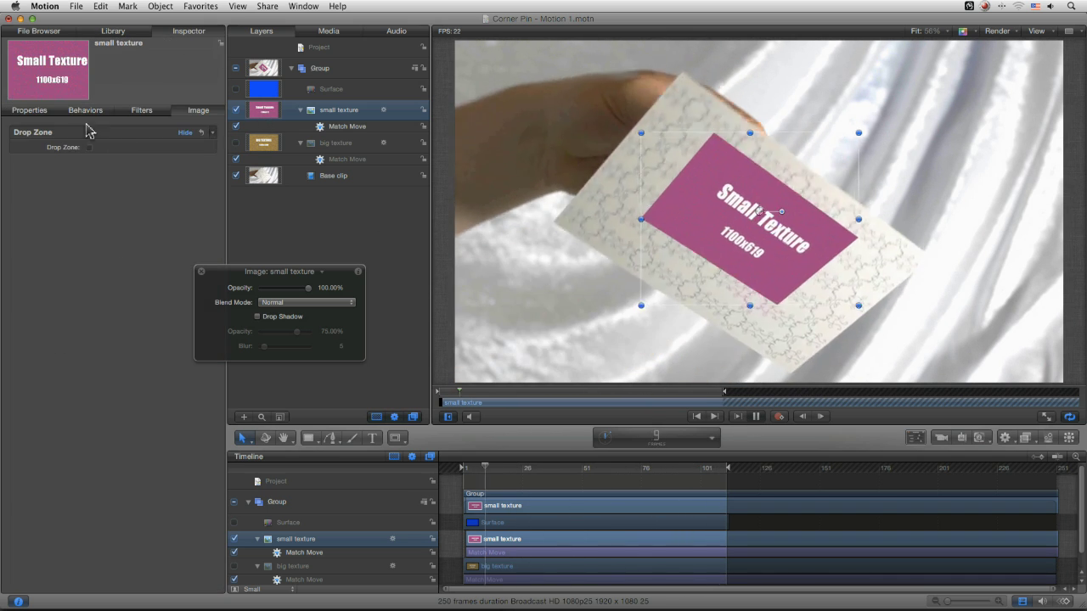
{"action": "left_click", "coordinate": [28, 112]}
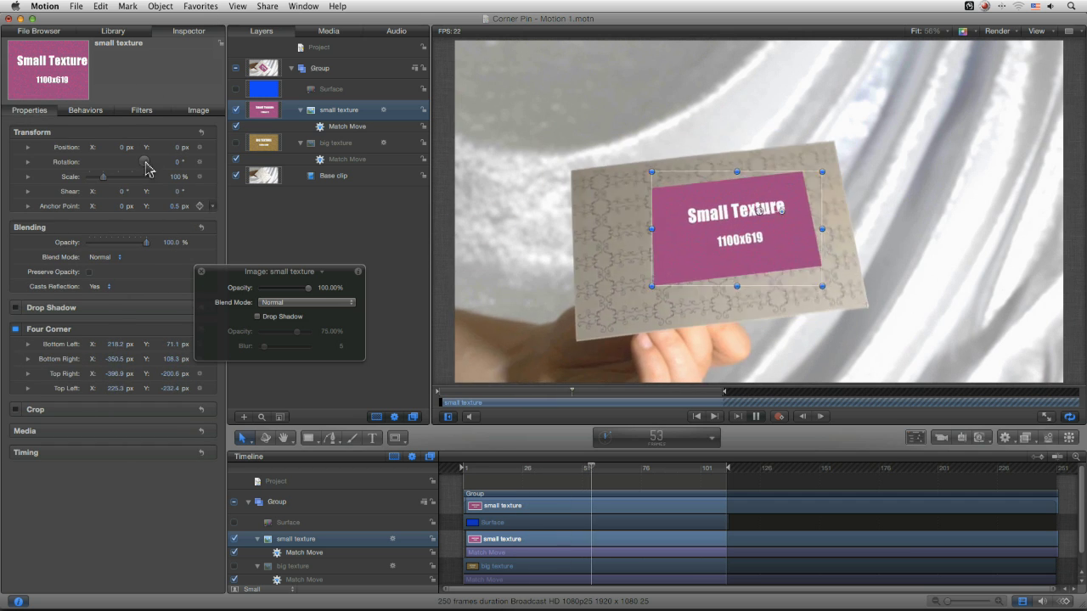
{"action": "left_click_drag", "start_coordinate": [104, 182], "coordinate": [116, 182]}
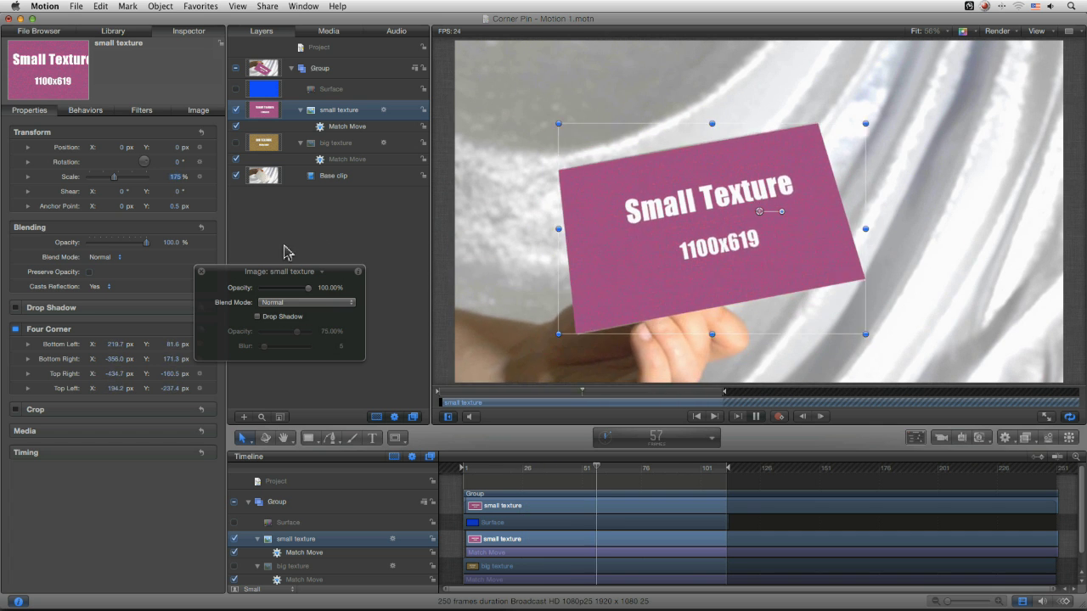
{"action": "left_click", "coordinate": [374, 351]}
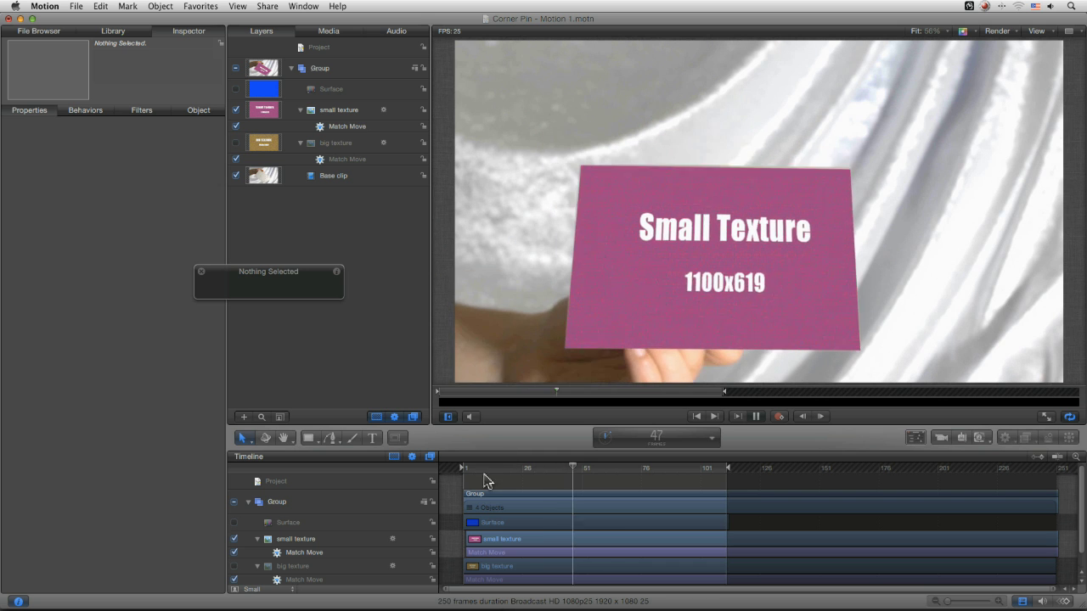
{"action": "left_click", "coordinate": [498, 541]}
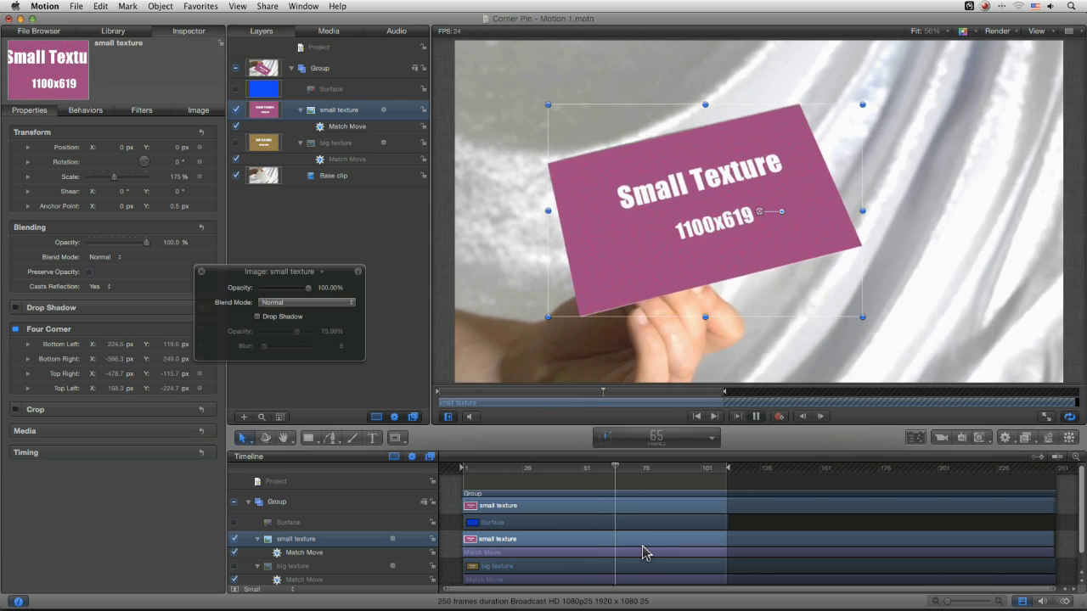
{"action": "key", "text": "space"}
{"action": "key", "text": "Home"}
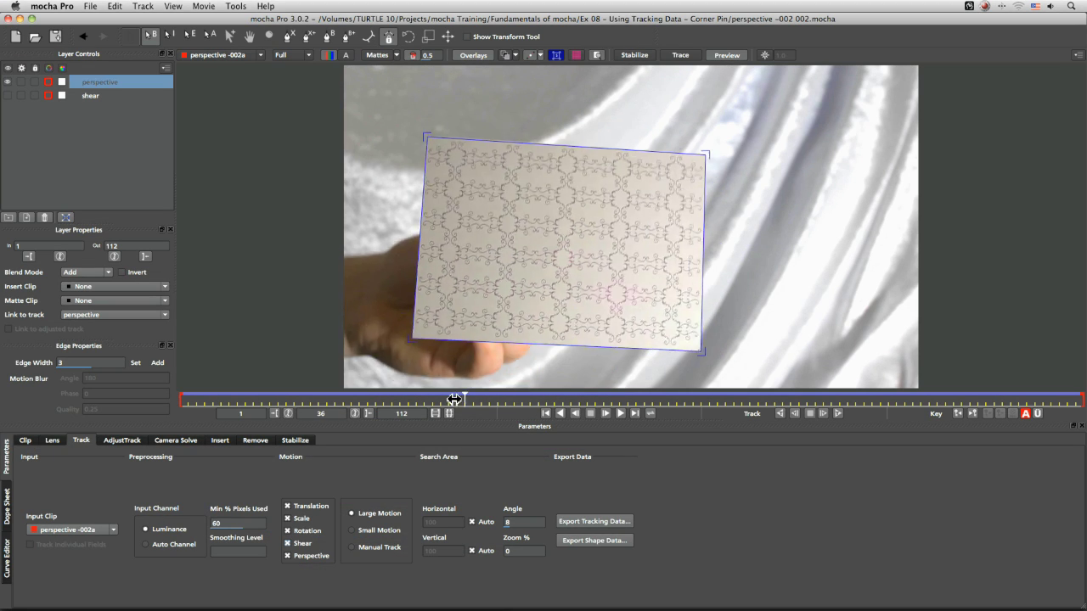
Scrub mocha's timeline between early frames, frame 37 and frame 25 to review the perspective track
{"action": "left_click_drag", "start_coordinate": [448, 400], "coordinate": [369, 400]}
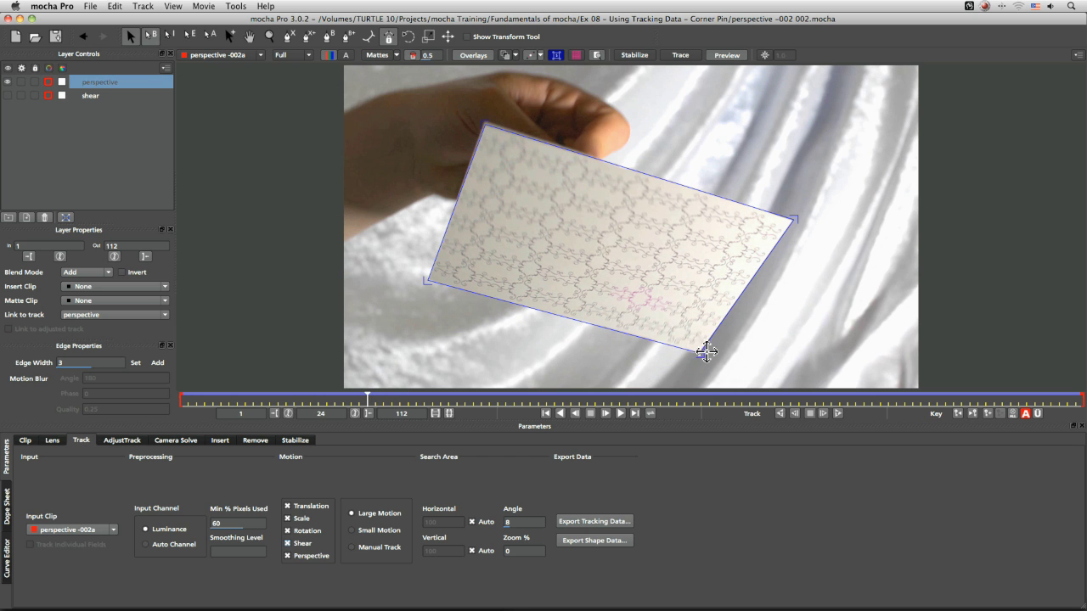
{"action": "left_click_drag", "start_coordinate": [367, 399], "coordinate": [132, 417]}
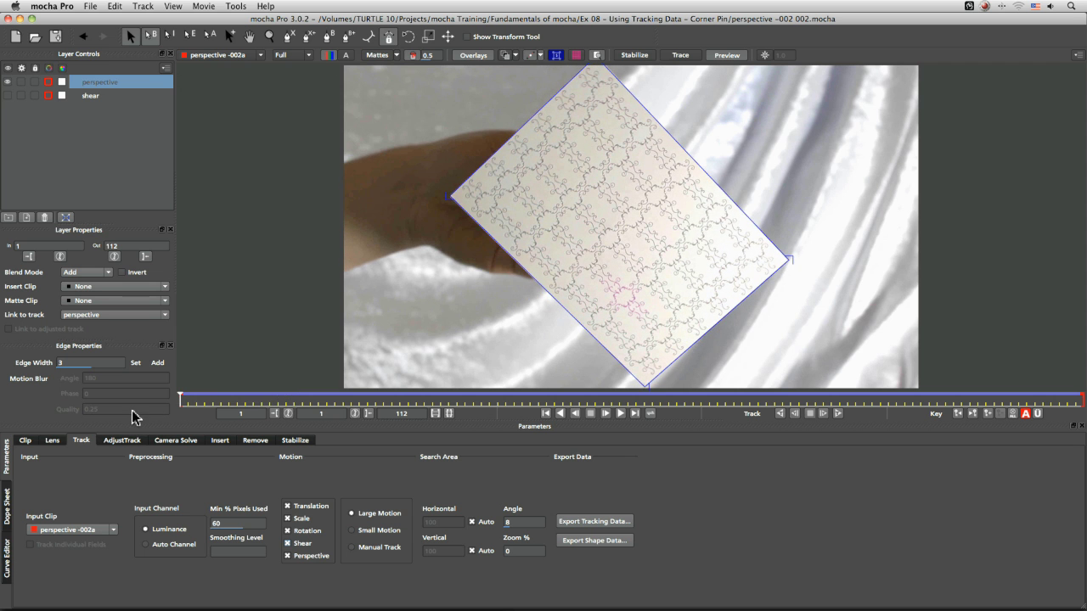
{"action": "left_click", "coordinate": [313, 399]}
{"action": "left_click_drag", "start_coordinate": [313, 399], "coordinate": [464, 402]}
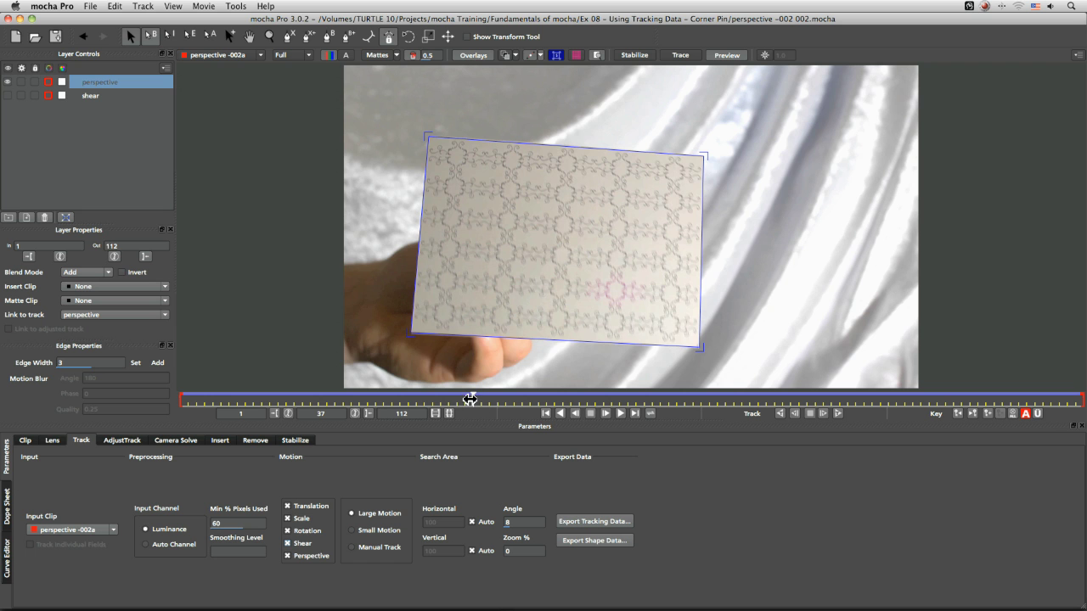
{"action": "left_click_drag", "start_coordinate": [468, 398], "coordinate": [221, 401]}
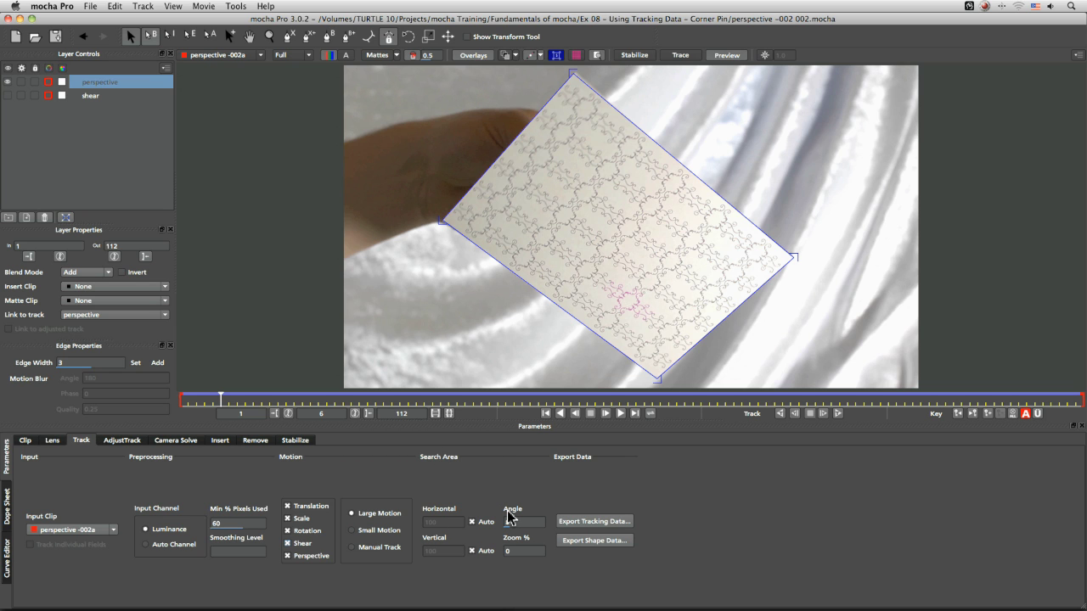
In painted texture.psd, toggle Layer 2 and Layer 1 visibility, leaving the red card Layer 2 hidden
{"action": "key", "text": "super+Tab"}
{"action": "key", "text": "super+Tab"}
{"action": "key", "text": "super+Tab"}
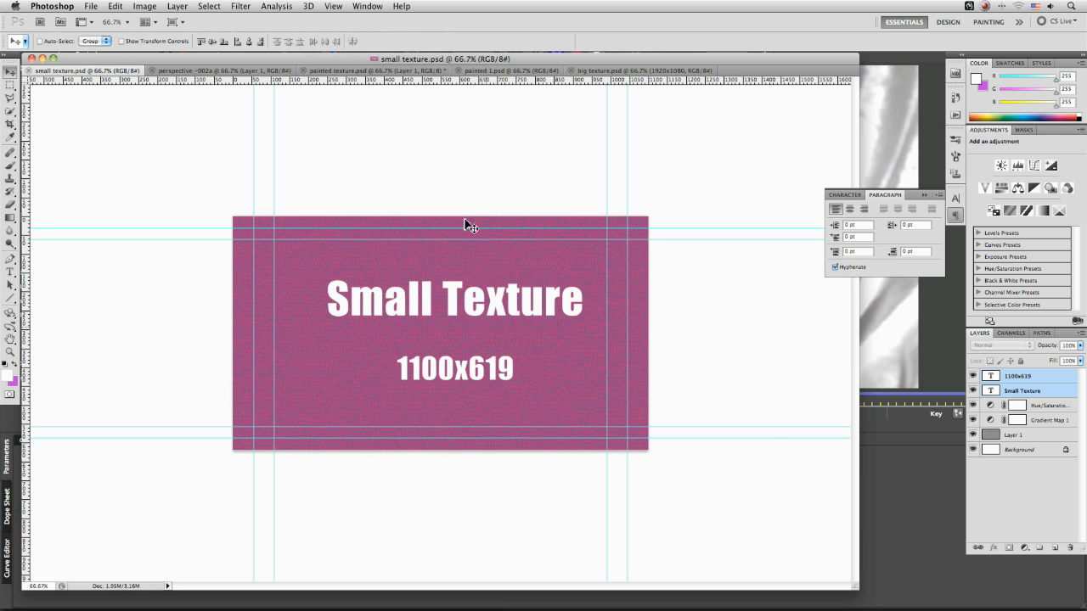
{"action": "left_click", "coordinate": [382, 71]}
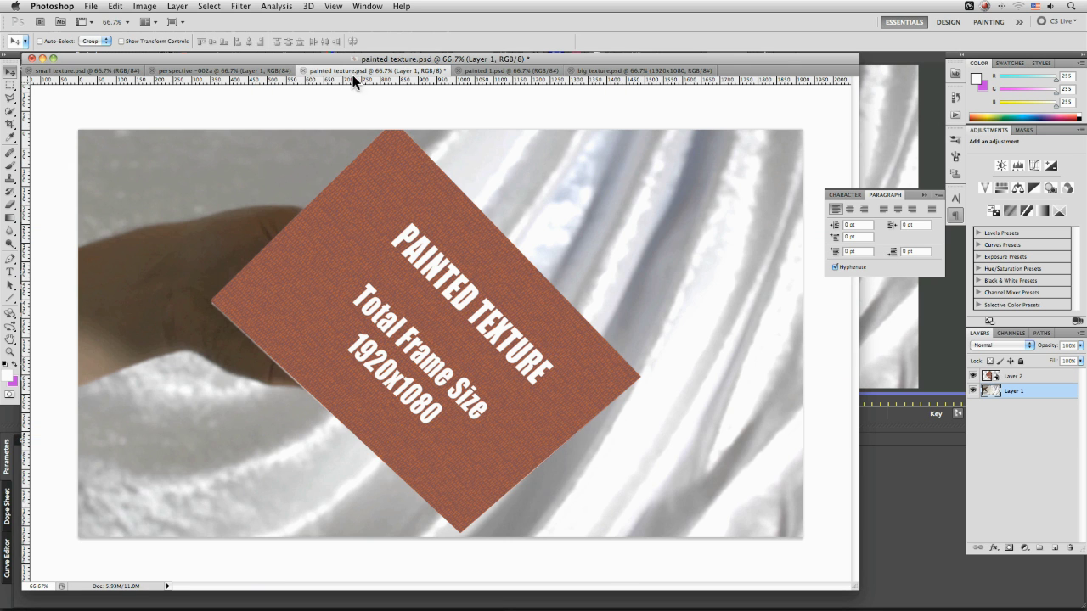
{"action": "left_click", "coordinate": [972, 376]}
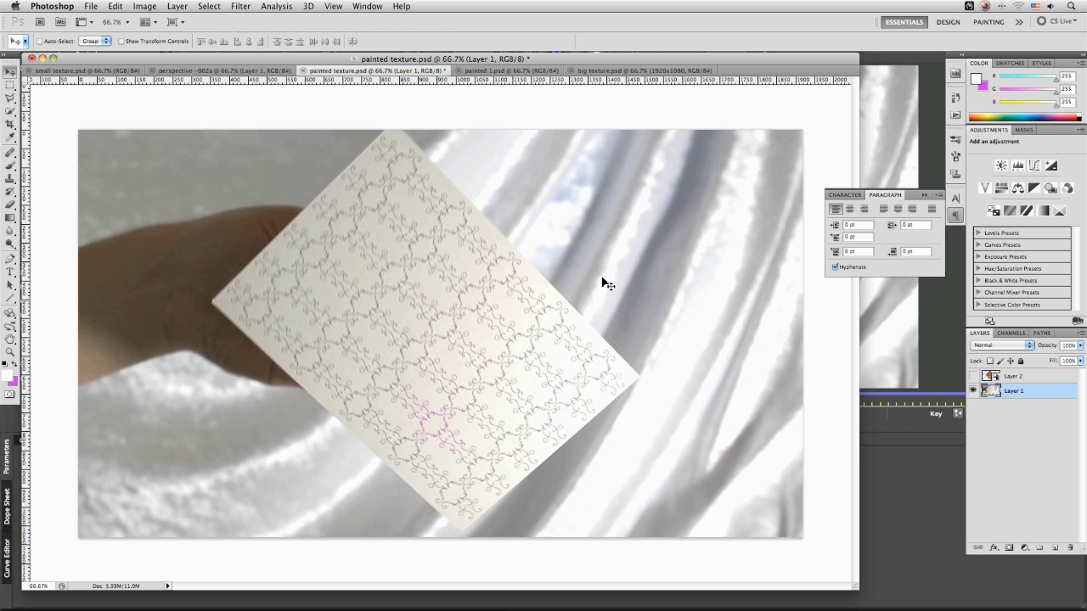
{"action": "left_click", "coordinate": [972, 377]}
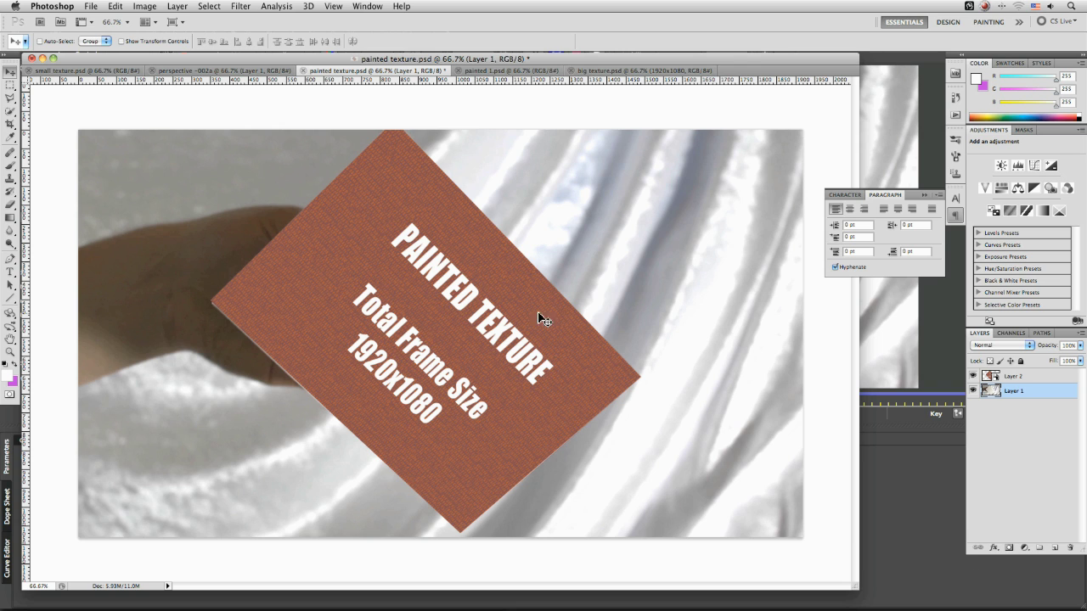
{"action": "left_click", "coordinate": [973, 390]}
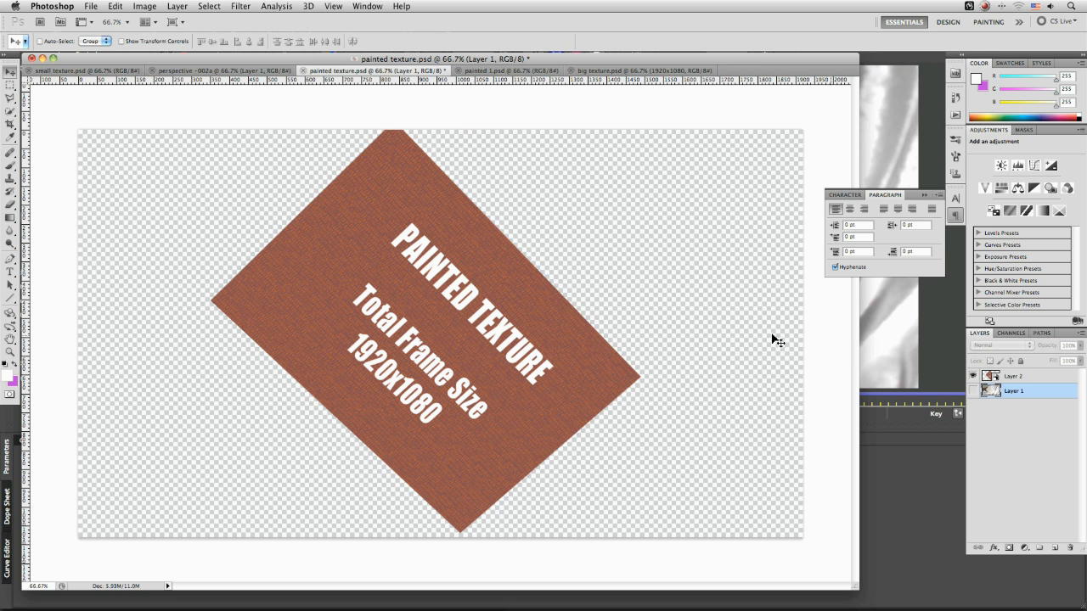
{"action": "left_click", "coordinate": [973, 391]}
{"action": "left_click", "coordinate": [974, 375]}
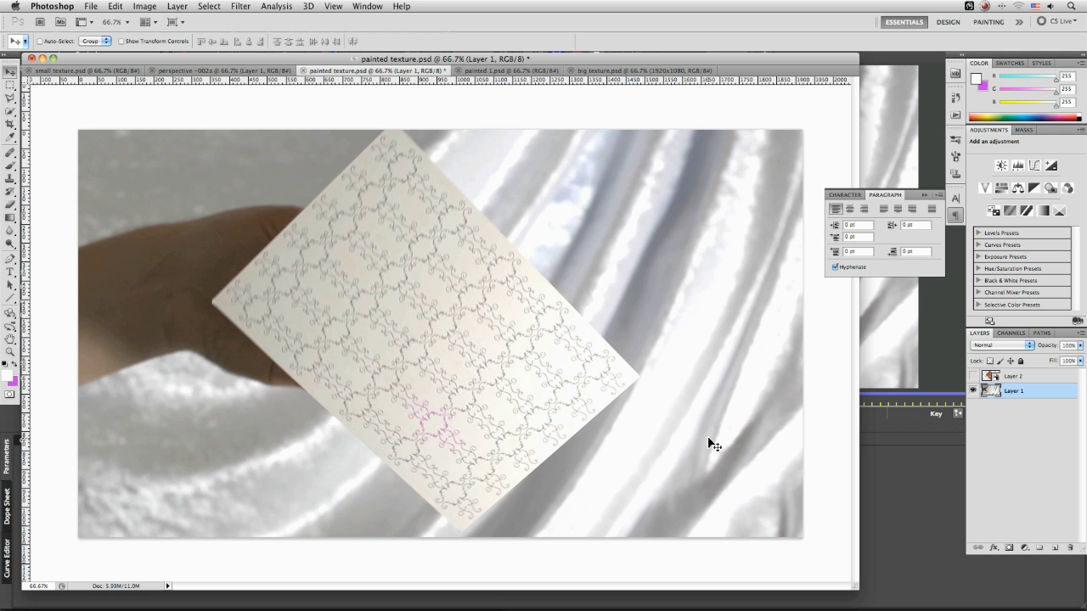
{"action": "key", "text": "super+Tab"}
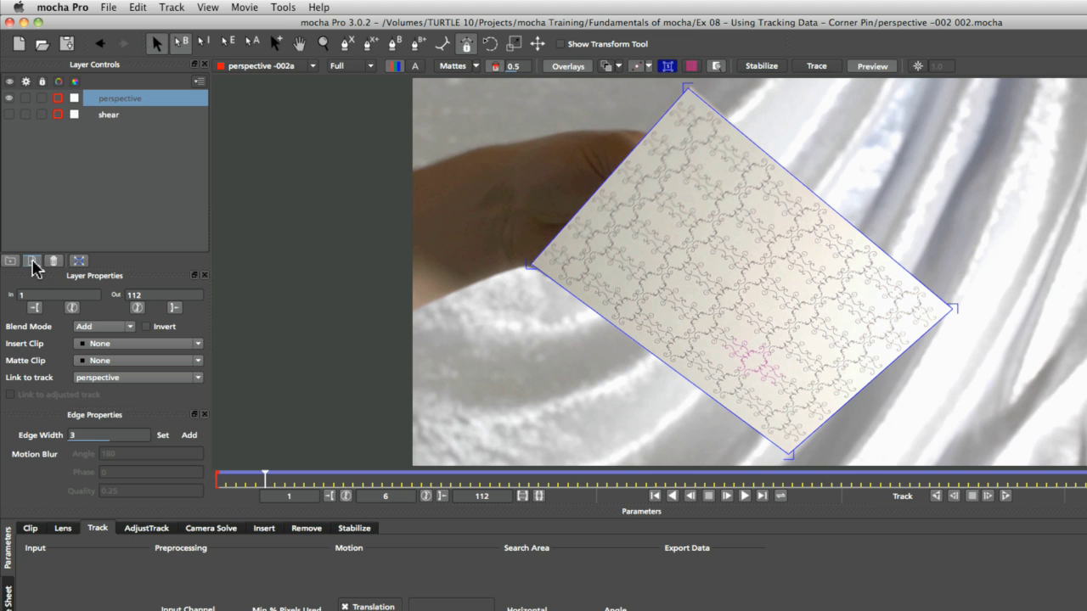
Duplicate the perspective layer as perspective 2, hide the original, and push its surface to the image corners
{"action": "left_click", "coordinate": [26, 217]}
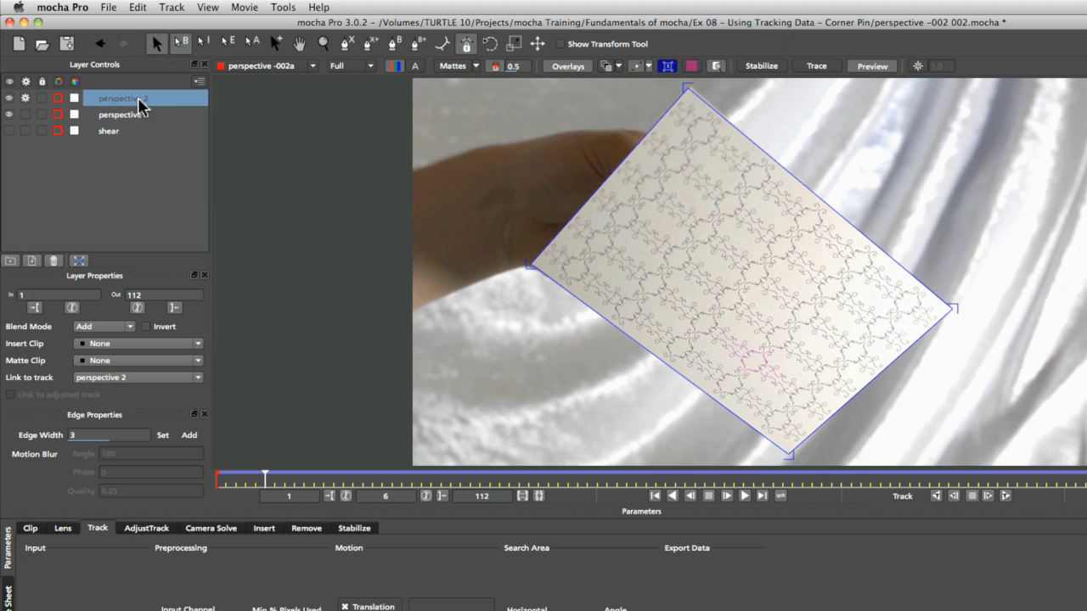
{"action": "left_click", "coordinate": [10, 114]}
{"action": "left_click", "coordinate": [25, 97]}
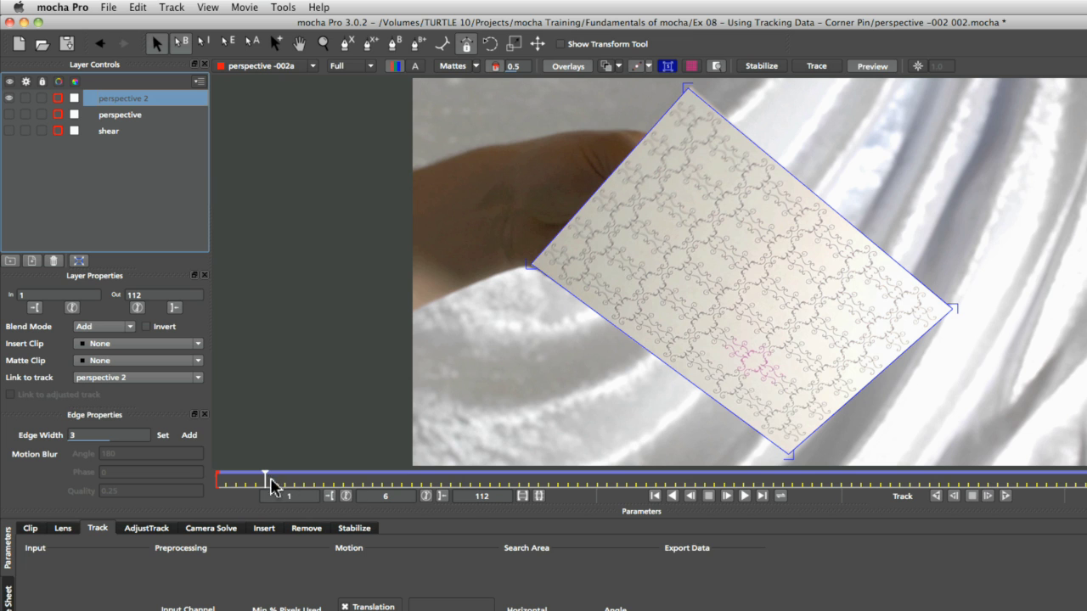
{"action": "left_click_drag", "start_coordinate": [267, 476], "coordinate": [206, 481]}
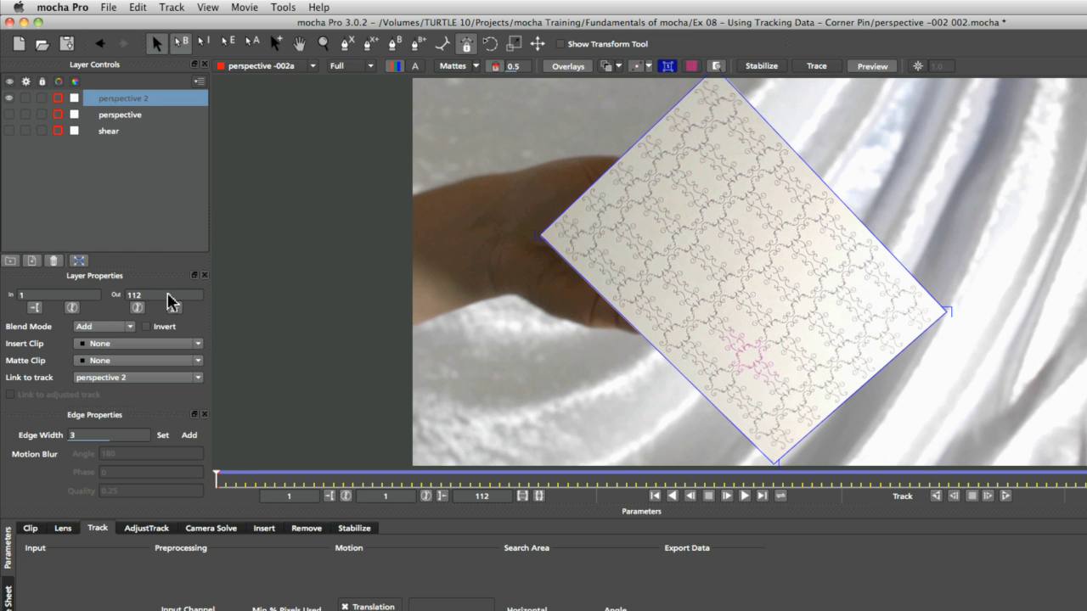
{"action": "left_click", "coordinate": [79, 262]}
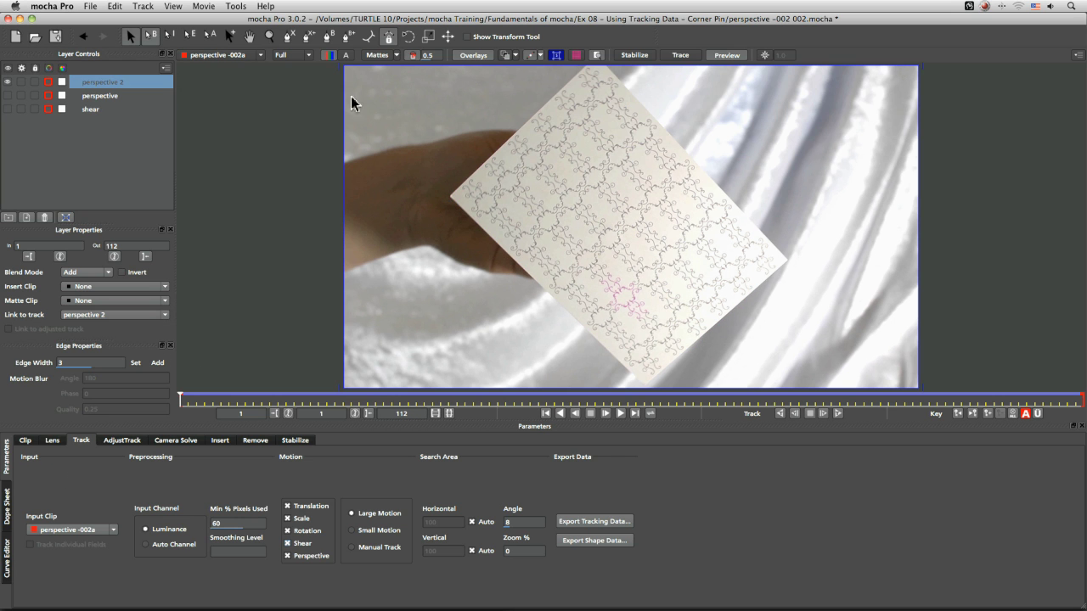
Insert the Logo clip into the surface, preview it playing, and start the tracking data export
{"action": "left_click", "coordinate": [112, 287]}
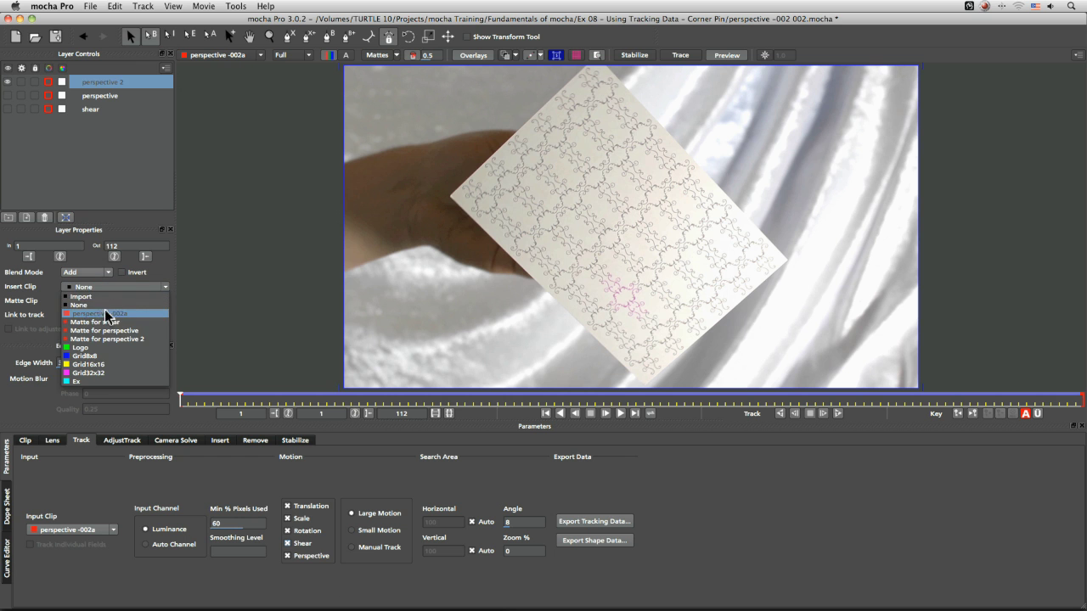
{"action": "left_click", "coordinate": [119, 348]}
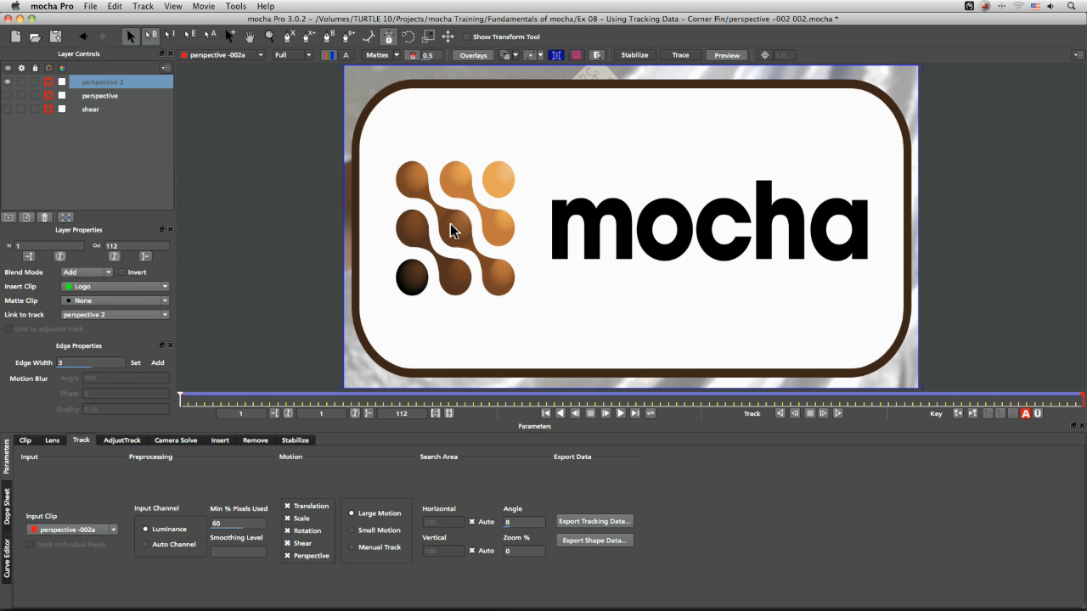
{"action": "left_click", "coordinate": [622, 413]}
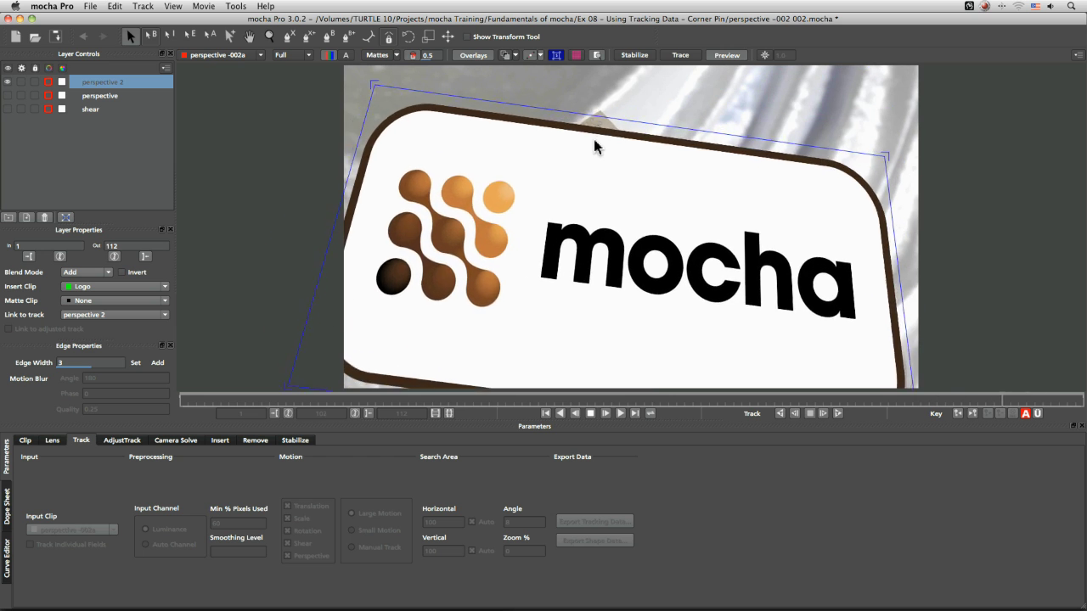
{"action": "left_click", "coordinate": [591, 412]}
{"action": "left_click_drag", "start_coordinate": [333, 404], "coordinate": [139, 400]}
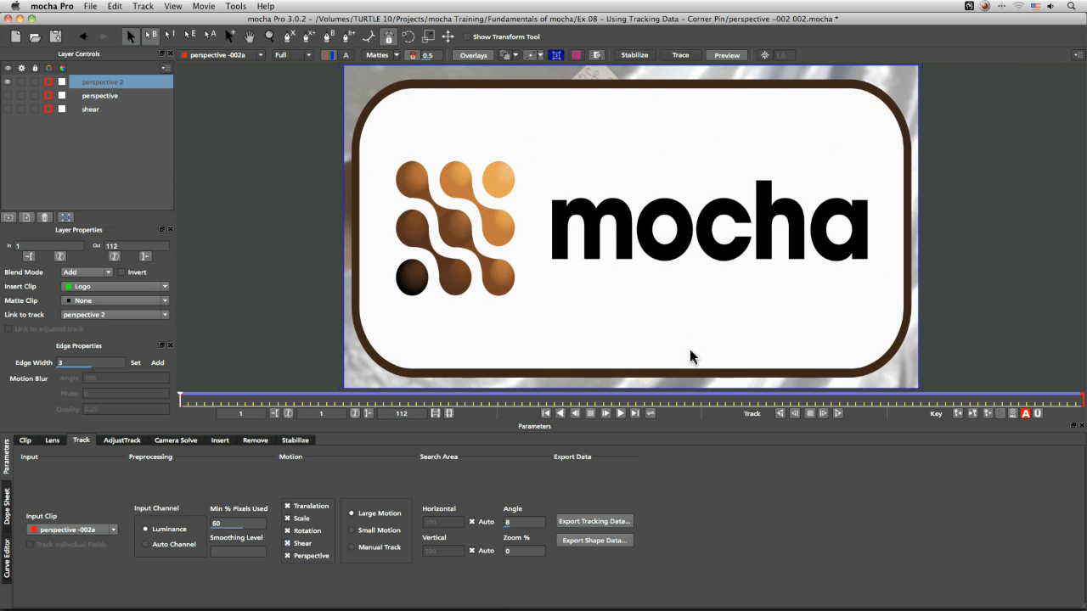
{"action": "left_click", "coordinate": [605, 414]}
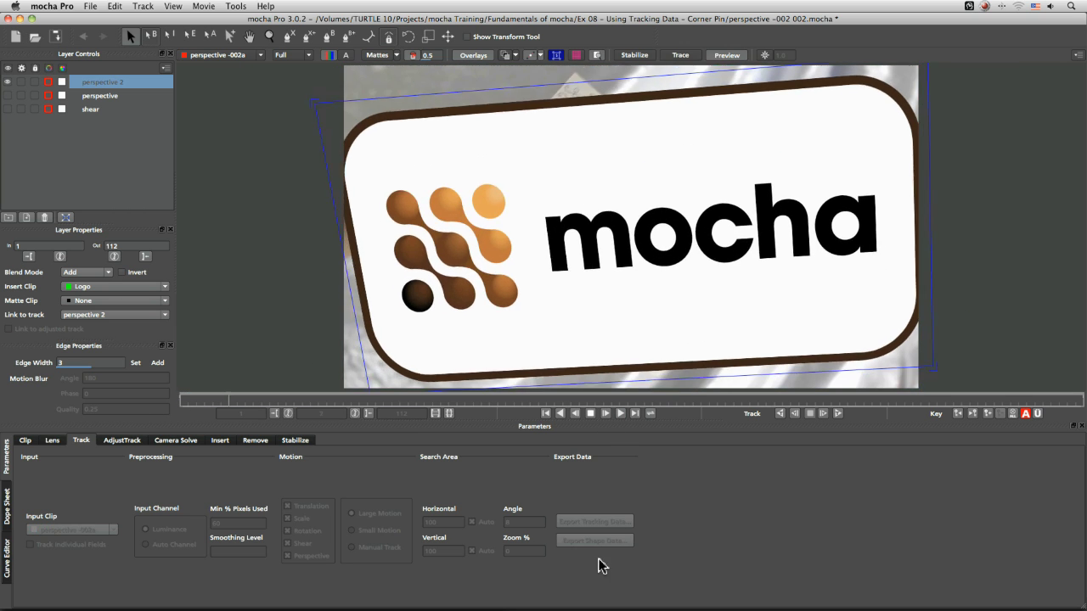
{"action": "left_click", "coordinate": [606, 414]}
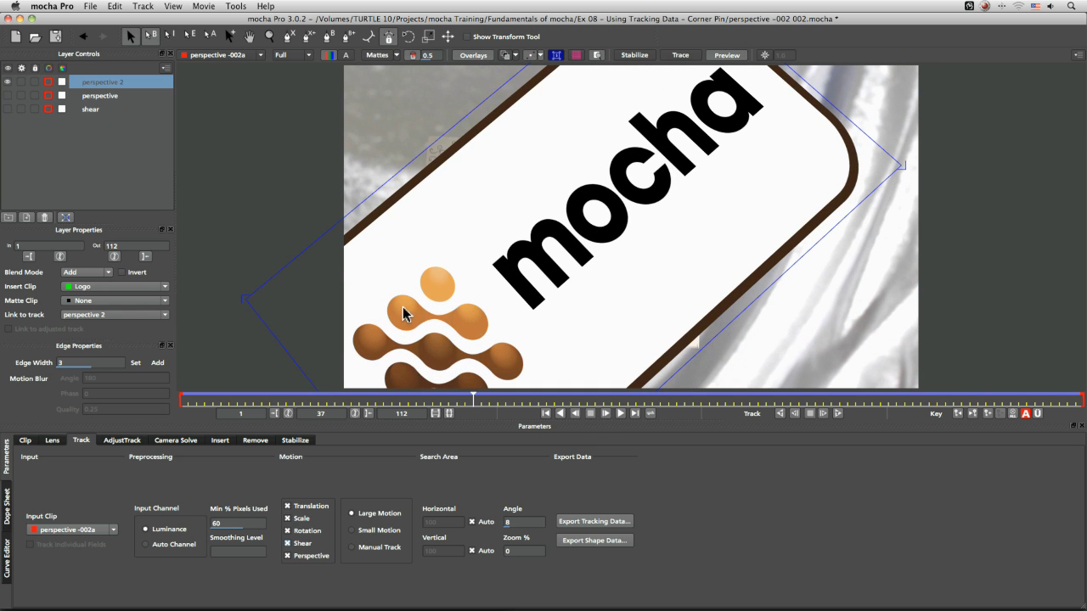
{"action": "left_click", "coordinate": [606, 524]}
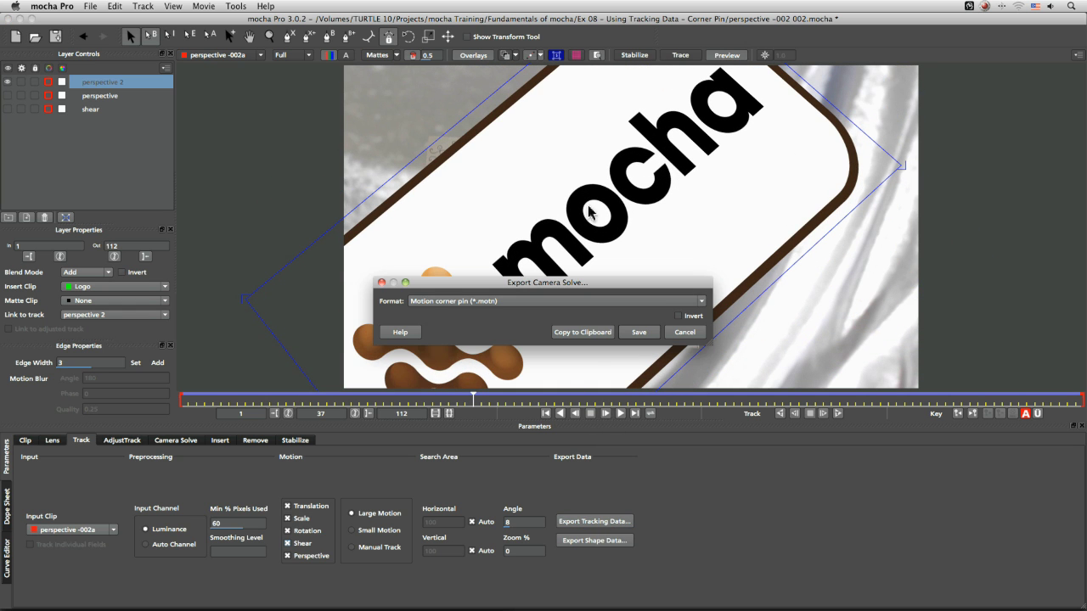
Save perspective 2's corner pin data as 'Corner Pin – Motion 2' and return to Motion
{"action": "left_click", "coordinate": [637, 333]}
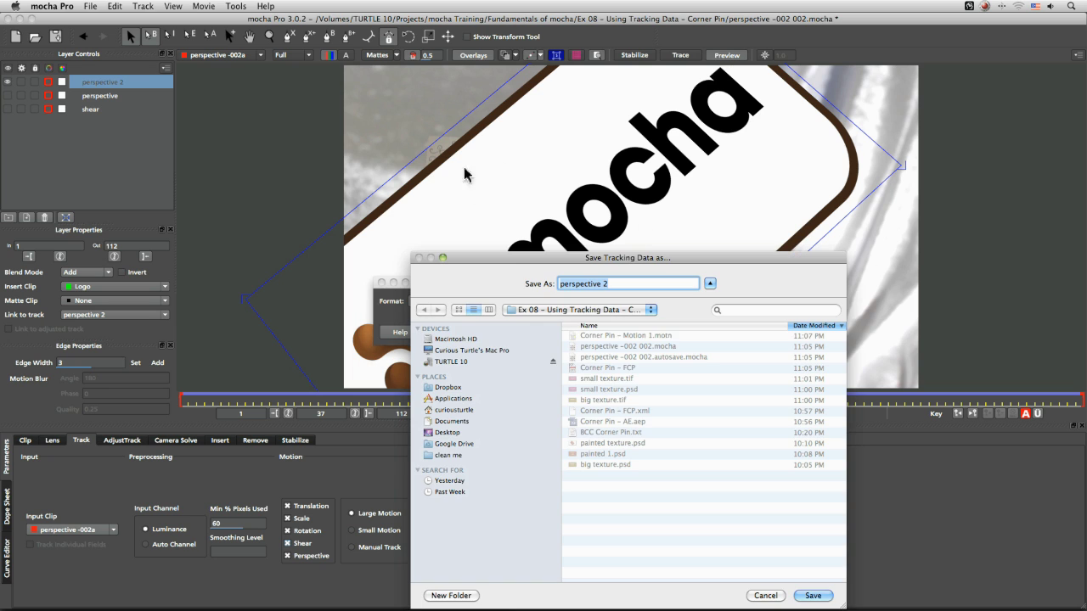
{"action": "left_click", "coordinate": [658, 336]}
{"action": "left_click", "coordinate": [646, 283]}
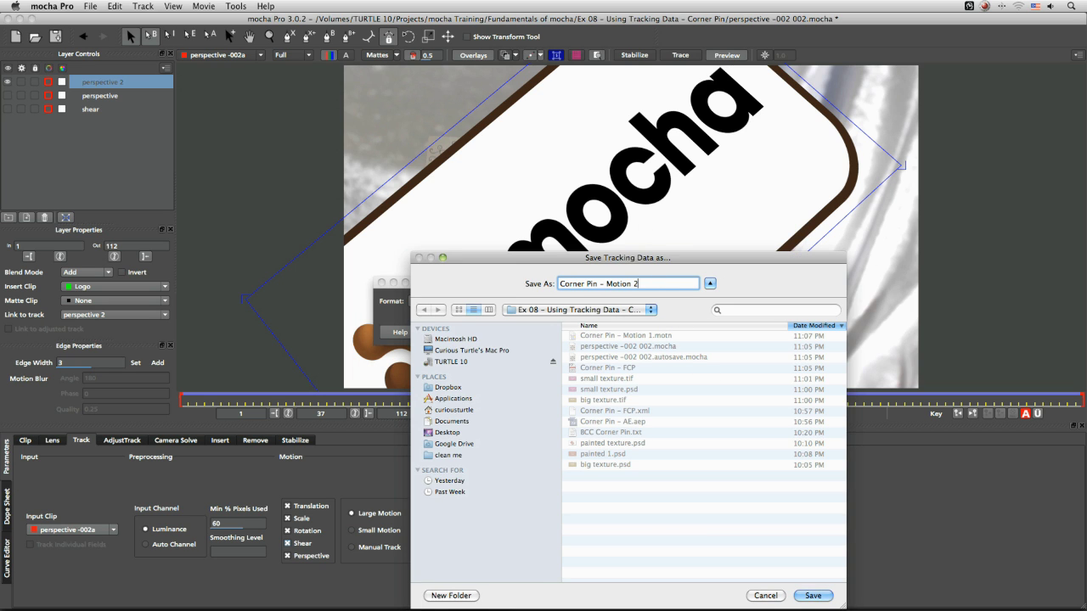
{"action": "left_click", "coordinate": [811, 595]}
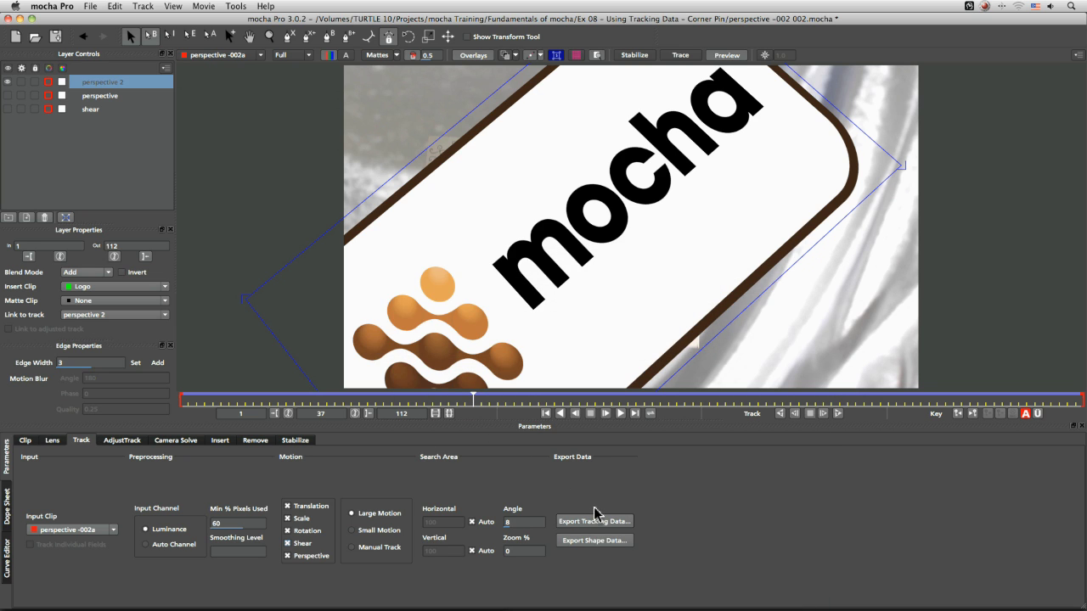
{"action": "key", "text": "super+Tab"}
{"action": "key", "text": "super+Tab"}
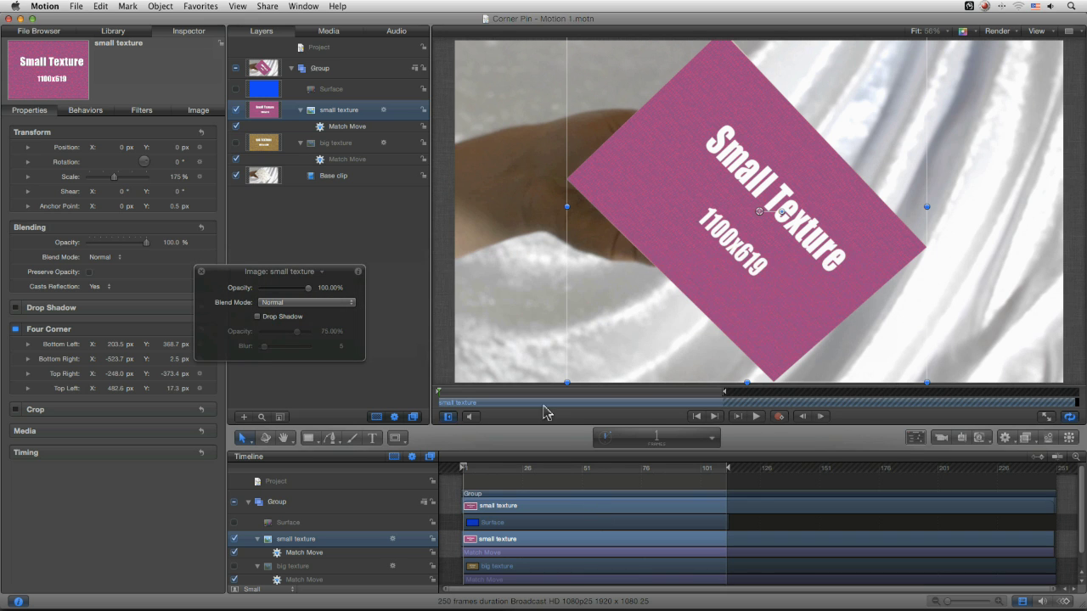
Open the Corner Pin – Motion 2 project as the original and fit the frame in the canvas
{"action": "left_click", "coordinate": [75, 6]}
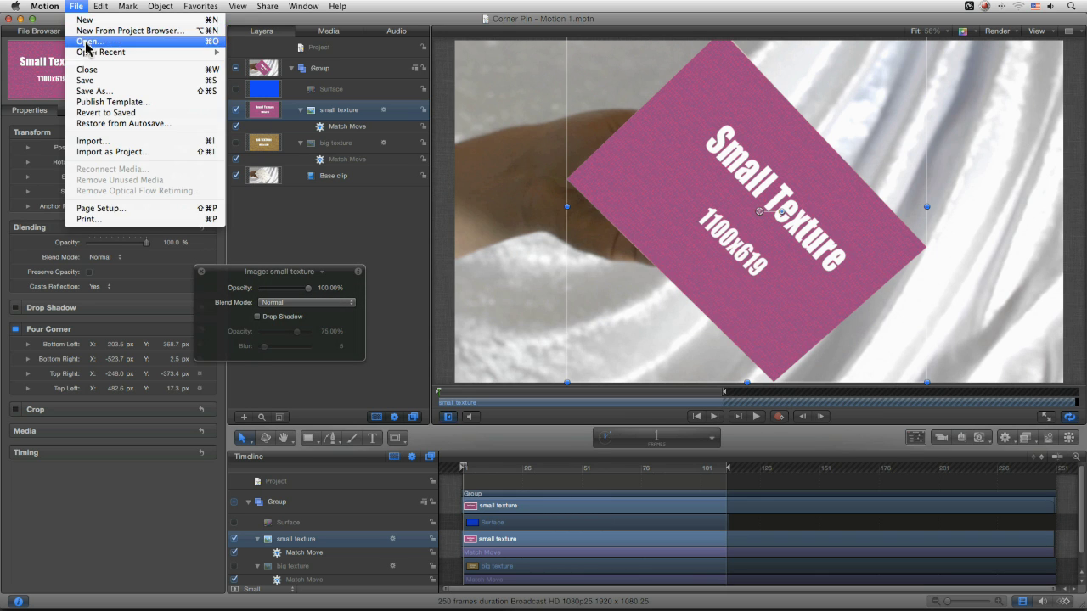
{"action": "left_click", "coordinate": [86, 42]}
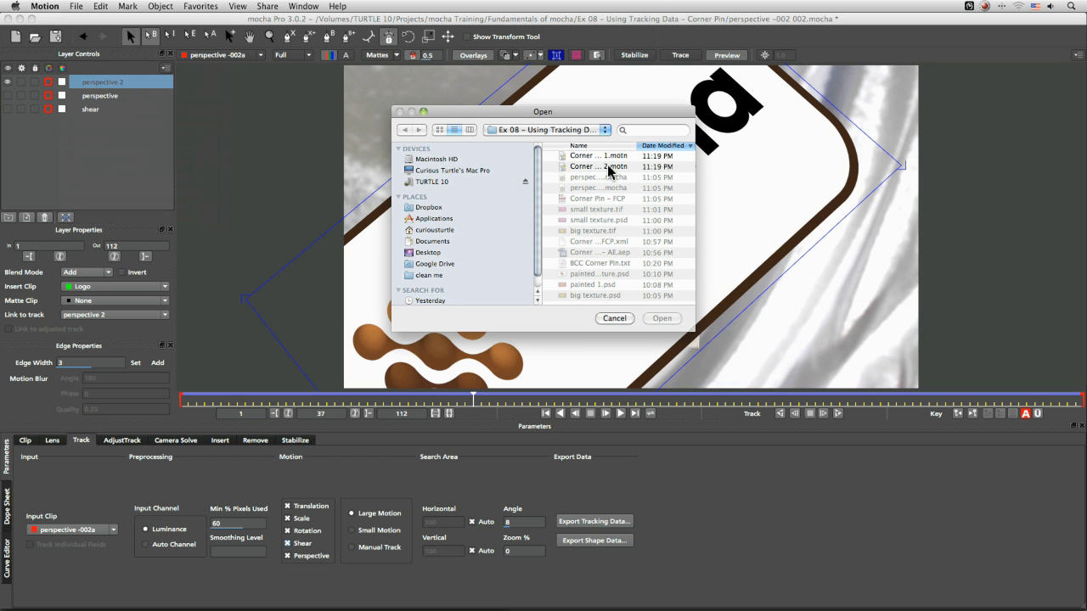
{"action": "double_click", "coordinate": [614, 167]}
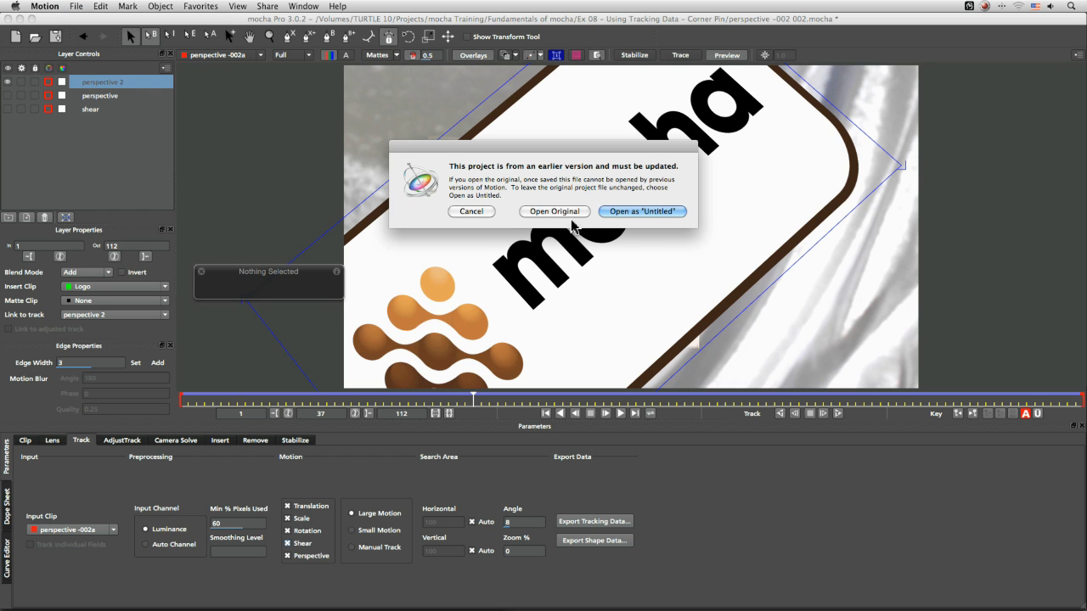
{"action": "left_click", "coordinate": [548, 216]}
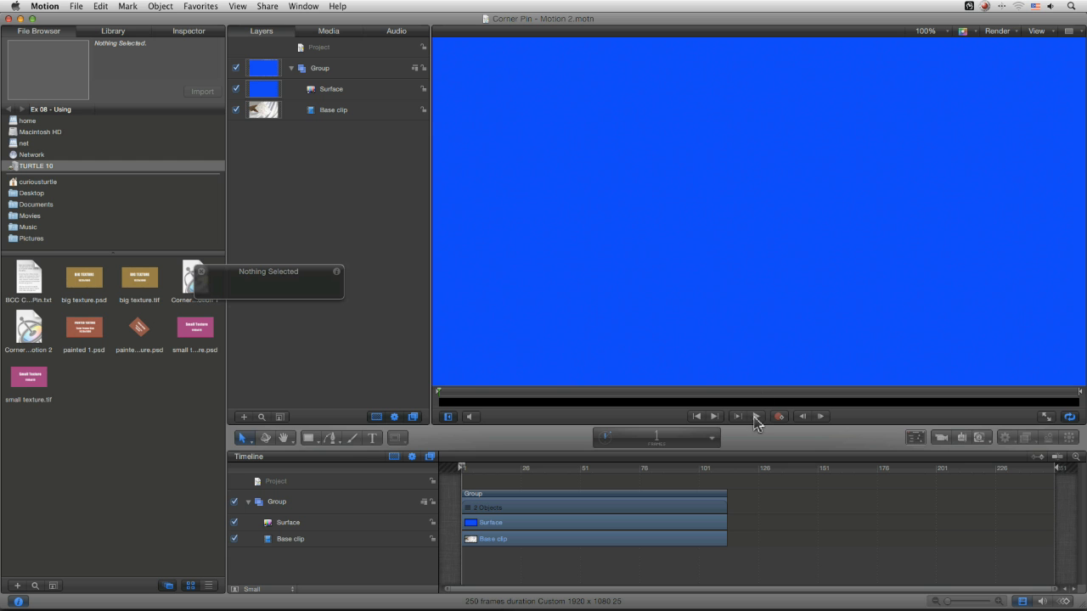
{"action": "left_click", "coordinate": [757, 416]}
{"action": "left_click", "coordinate": [928, 33]}
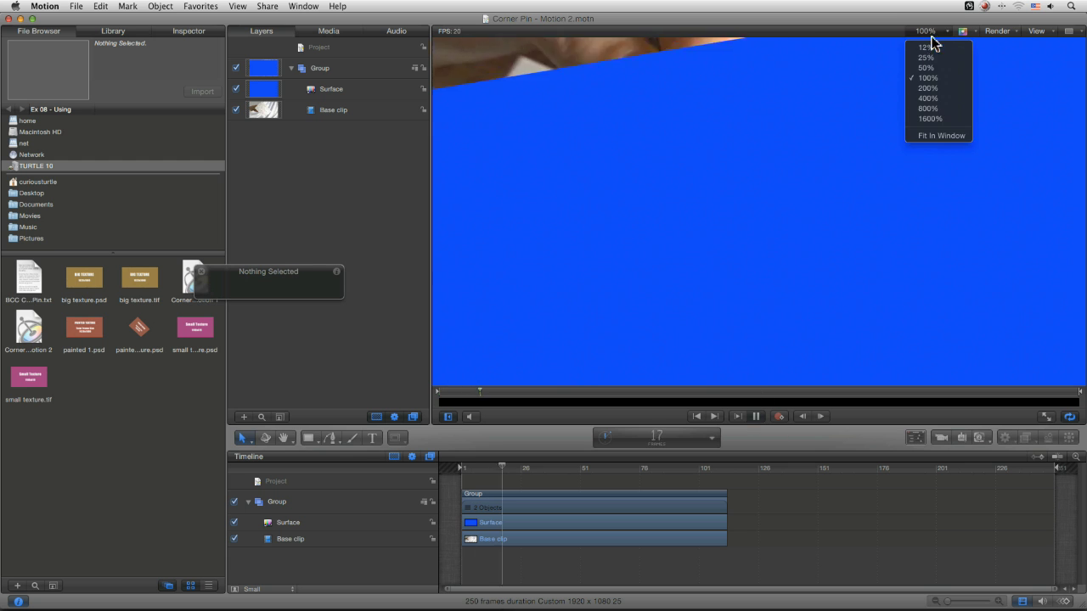
{"action": "left_click", "coordinate": [929, 137]}
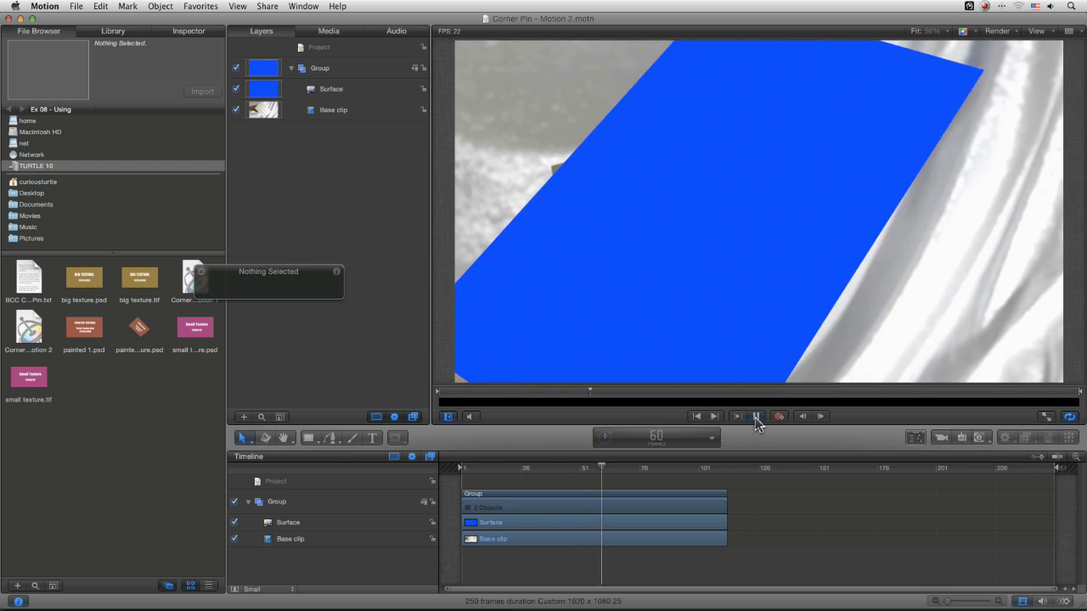
{"action": "left_click", "coordinate": [757, 416]}
Hide the Surface layer and add the painted texture image to the group
{"action": "left_click", "coordinate": [236, 89]}
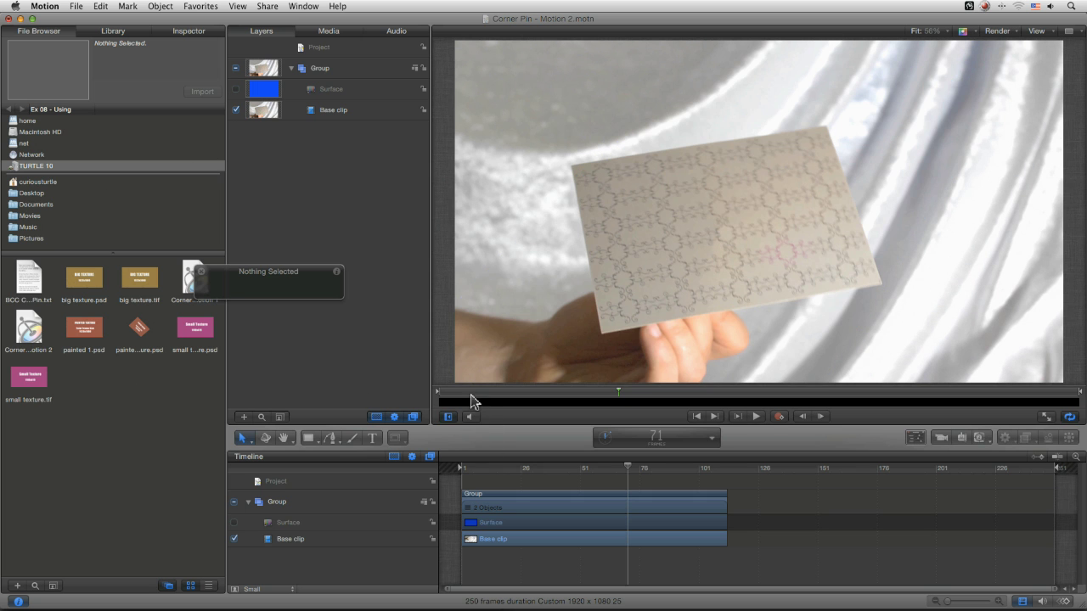
{"action": "left_click_drag", "start_coordinate": [478, 396], "coordinate": [444, 395]}
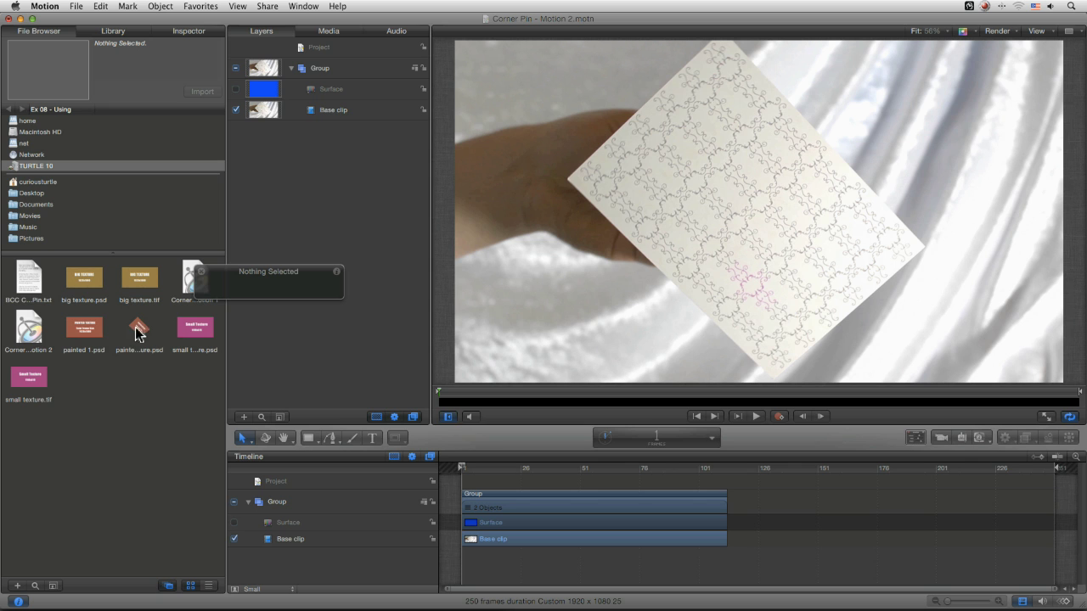
{"action": "mouse_move", "coordinate": [138, 331]}
{"action": "left_mouse_down"}
{"action": "mouse_move", "coordinate": [286, 92]}
{"action": "mouse_move", "coordinate": [299, 98]}
{"action": "left_mouse_up"}
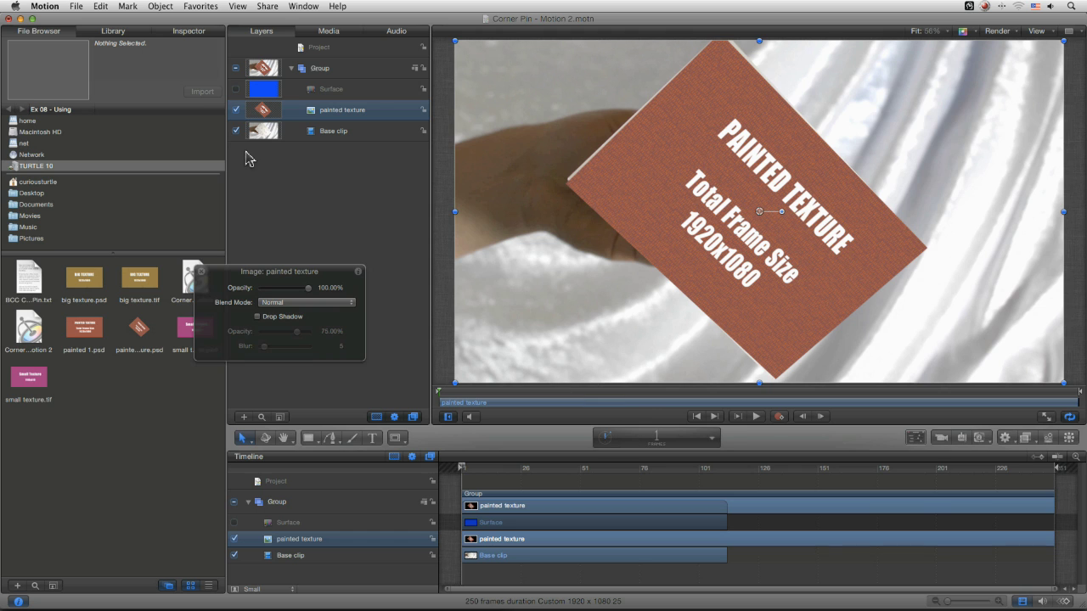
Apply a Four Corners Match Move to painted texture, using Surface as the tracking source
{"action": "left_click", "coordinate": [122, 36]}
{"action": "left_click", "coordinate": [30, 121]}
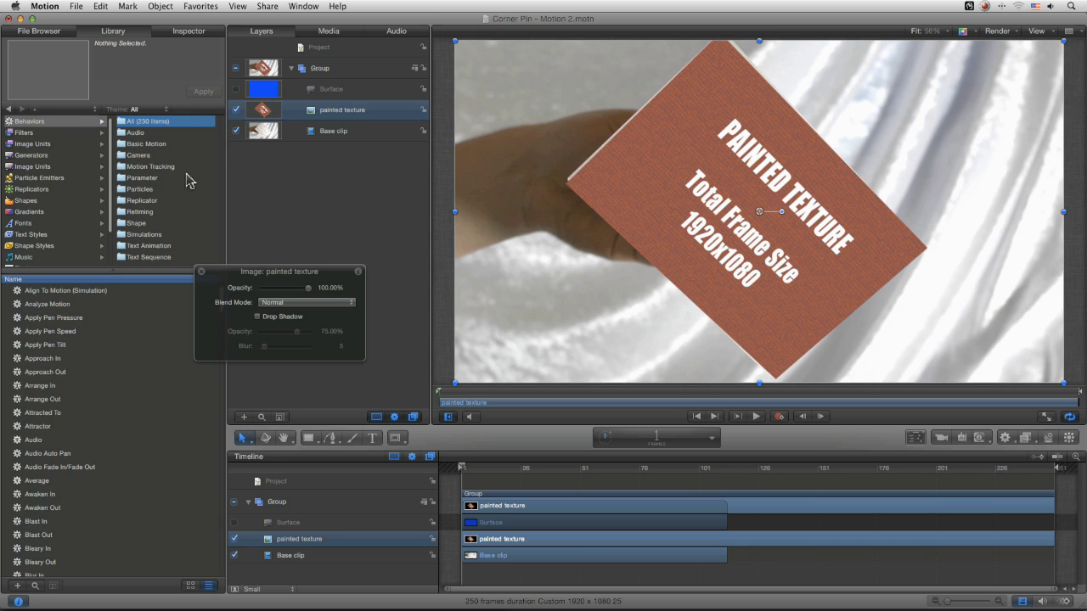
{"action": "left_click", "coordinate": [167, 166]}
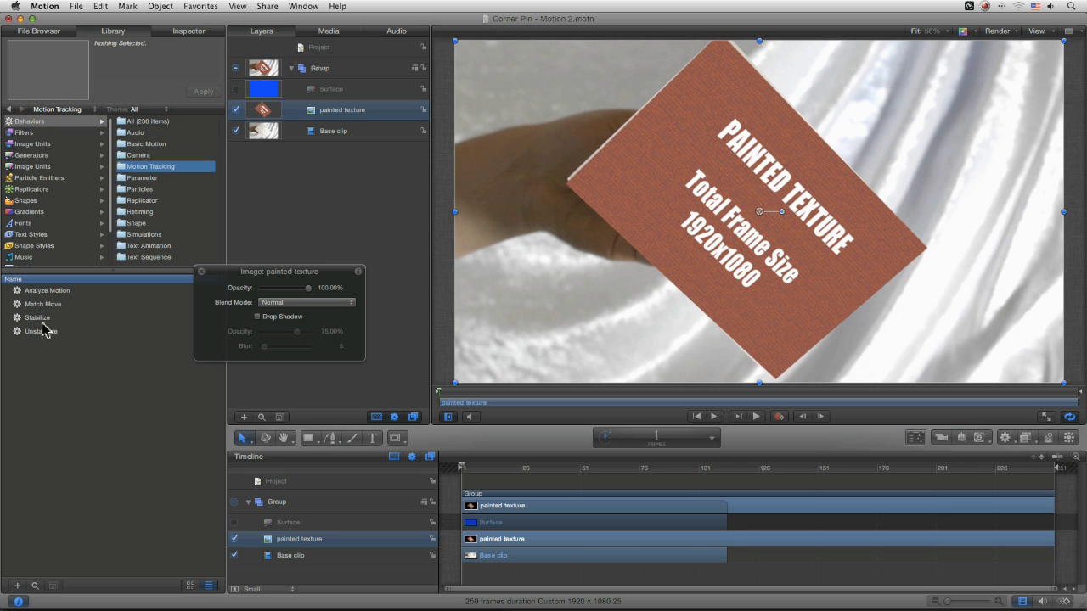
{"action": "mouse_move", "coordinate": [43, 304]}
{"action": "left_mouse_down"}
{"action": "mouse_move", "coordinate": [78, 303]}
{"action": "mouse_move", "coordinate": [330, 112]}
{"action": "left_mouse_up"}
{"action": "left_click_drag", "start_coordinate": [271, 95], "coordinate": [273, 297]}
{"action": "left_click", "coordinate": [296, 314]}
{"action": "left_click", "coordinate": [293, 324]}
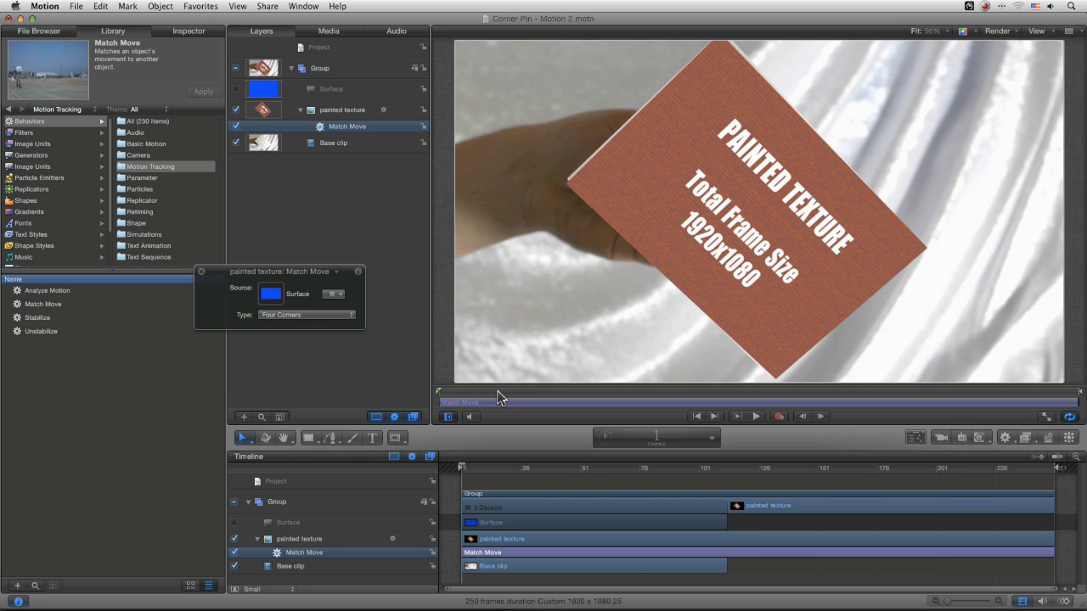
Preview the tracking and end the play range at frame 113
{"action": "left_click", "coordinate": [756, 416]}
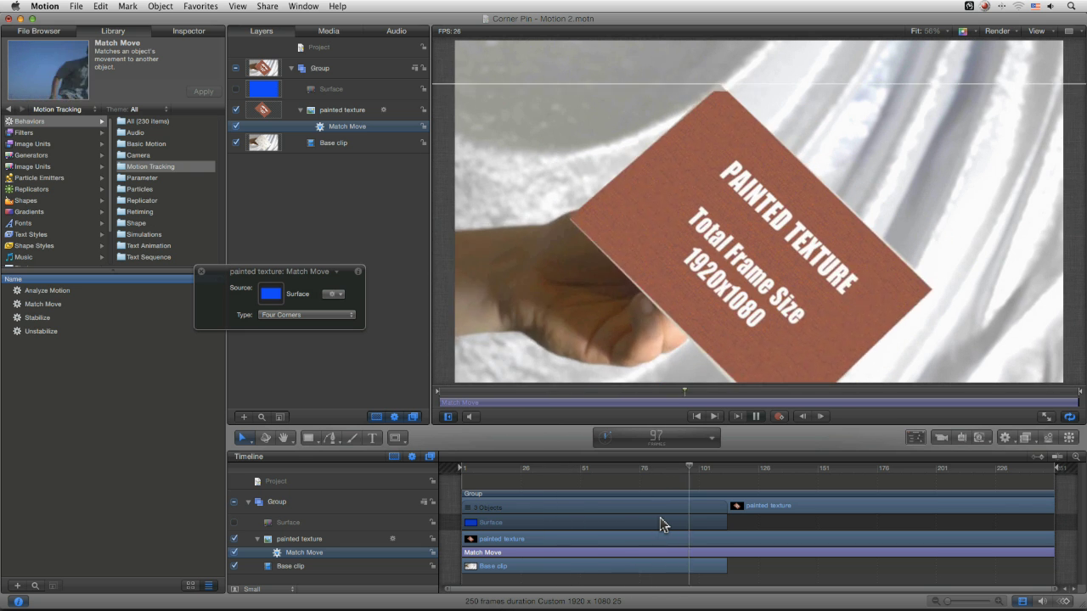
{"action": "left_click", "coordinate": [756, 416]}
{"action": "mouse_move", "coordinate": [1057, 473]}
{"action": "left_mouse_down"}
{"action": "mouse_move", "coordinate": [727, 474]}
{"action": "mouse_move", "coordinate": [730, 485]}
{"action": "left_mouse_up"}
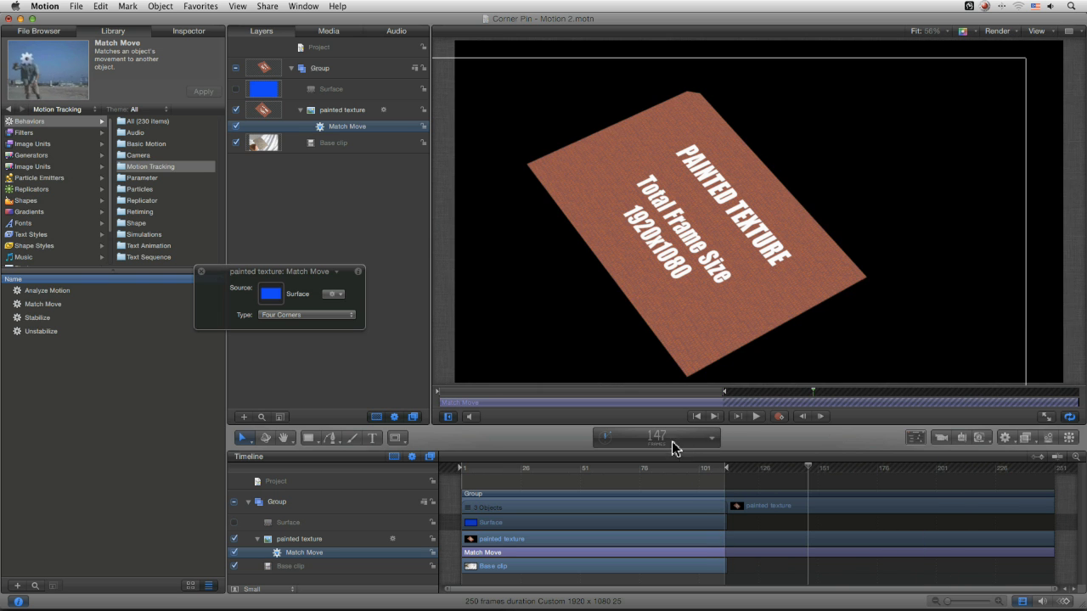
{"action": "left_click_drag", "start_coordinate": [671, 465], "coordinate": [433, 483]}
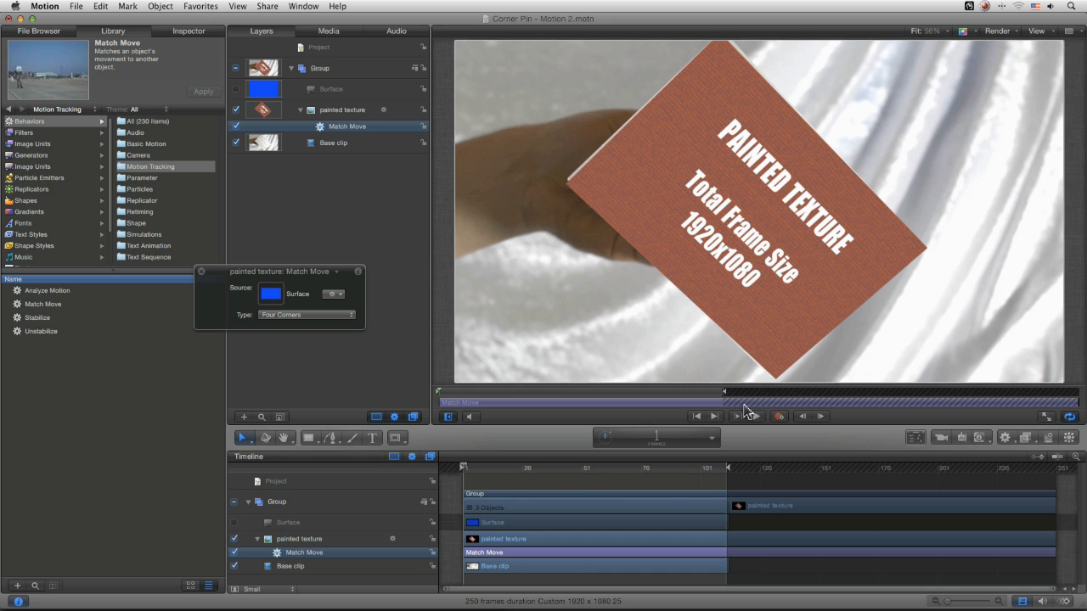
{"action": "left_click", "coordinate": [756, 416]}
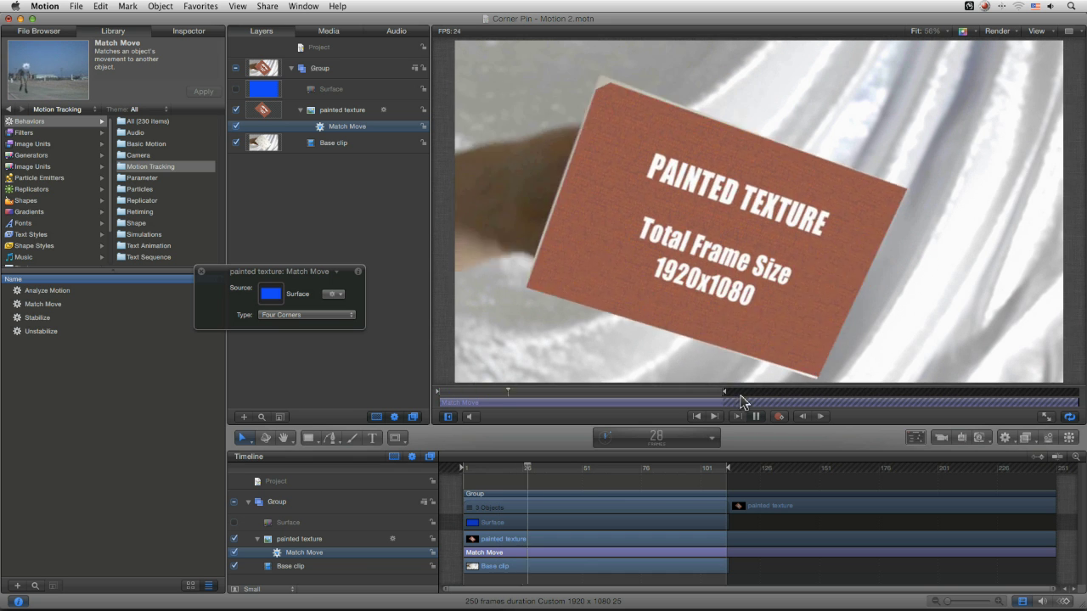
{"action": "key", "text": "space"}
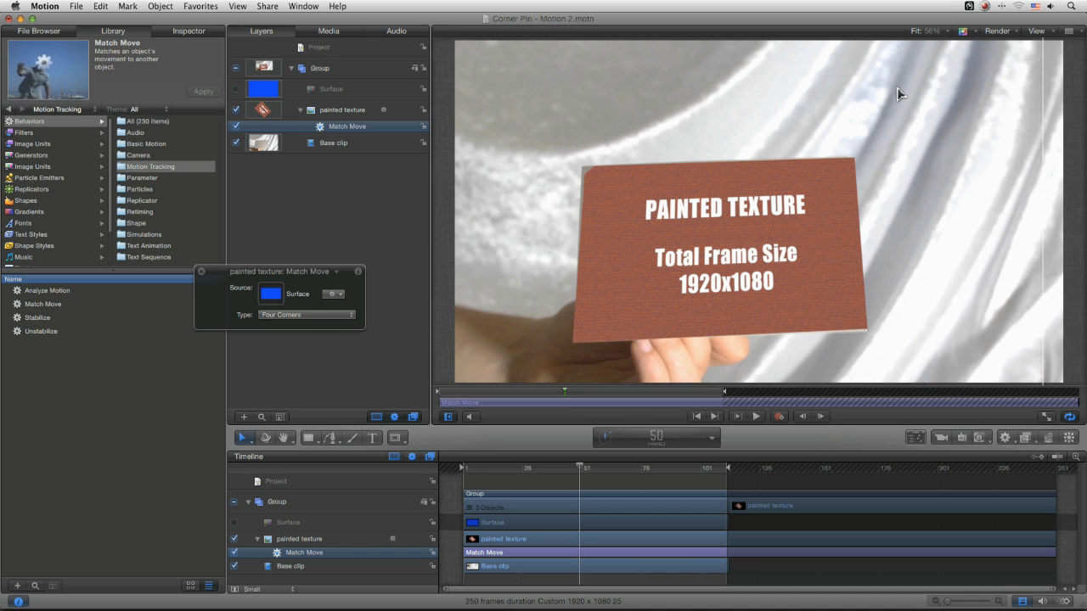
{"action": "left_click", "coordinate": [756, 417]}
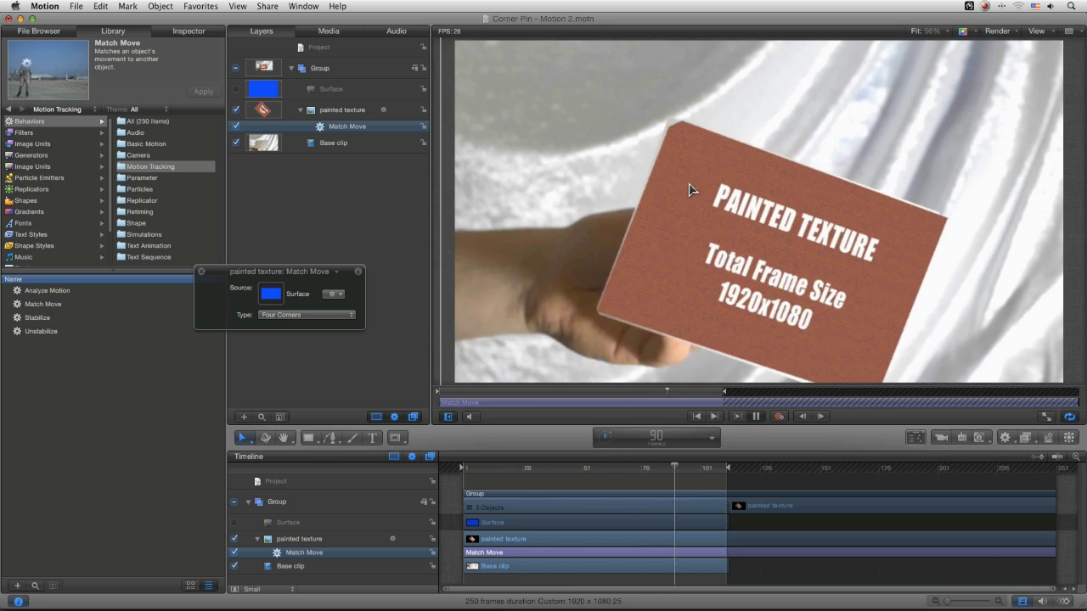
{"action": "left_click", "coordinate": [756, 416]}
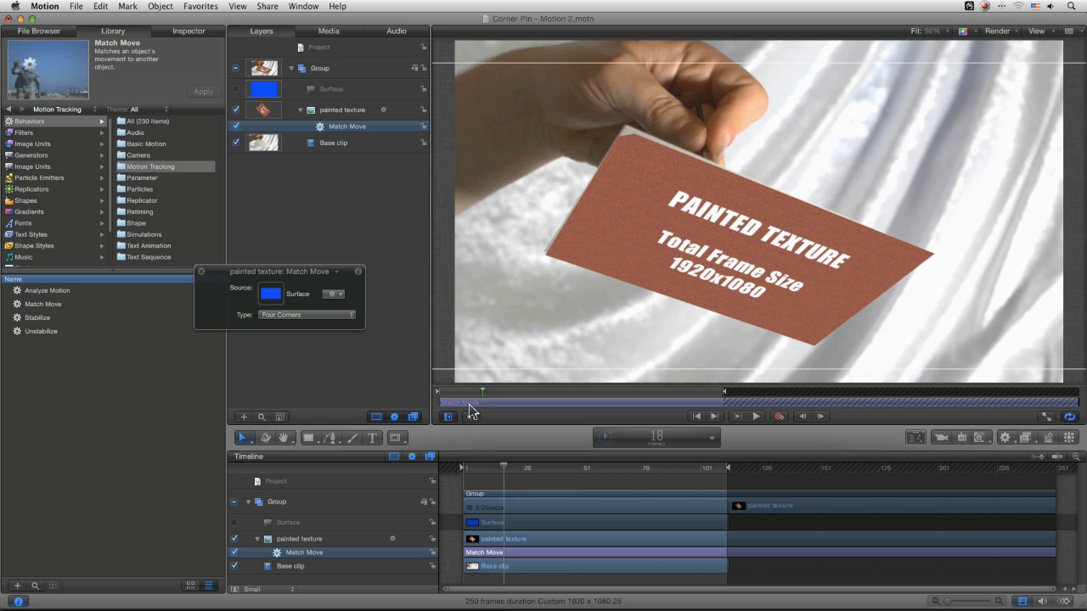
{"action": "key", "text": "Home"}
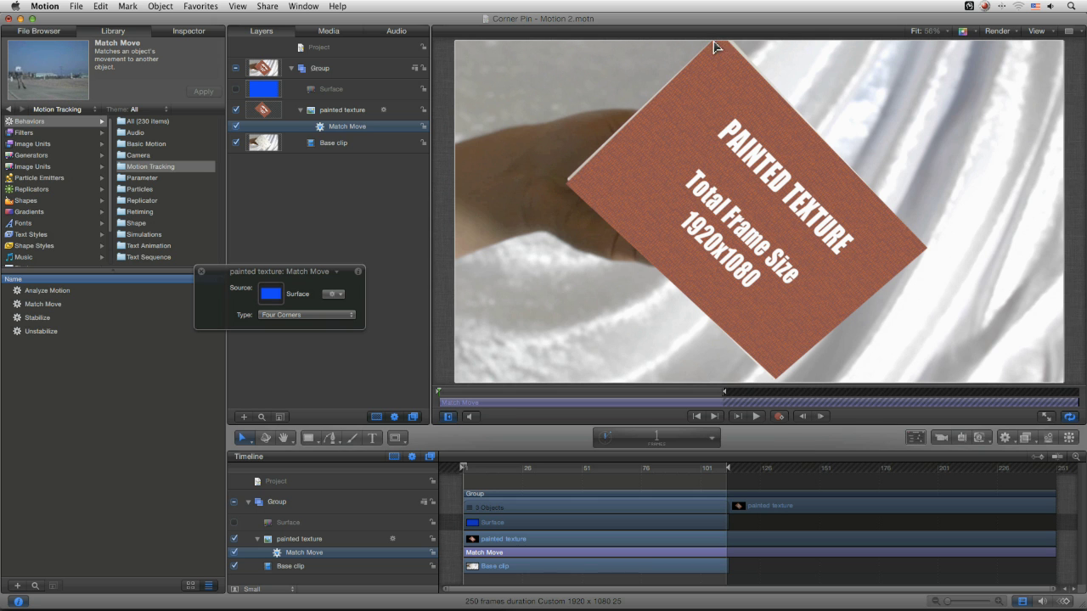
{"action": "left_click", "coordinate": [461, 399]}
{"action": "left_click_drag", "start_coordinate": [460, 399], "coordinate": [470, 397]}
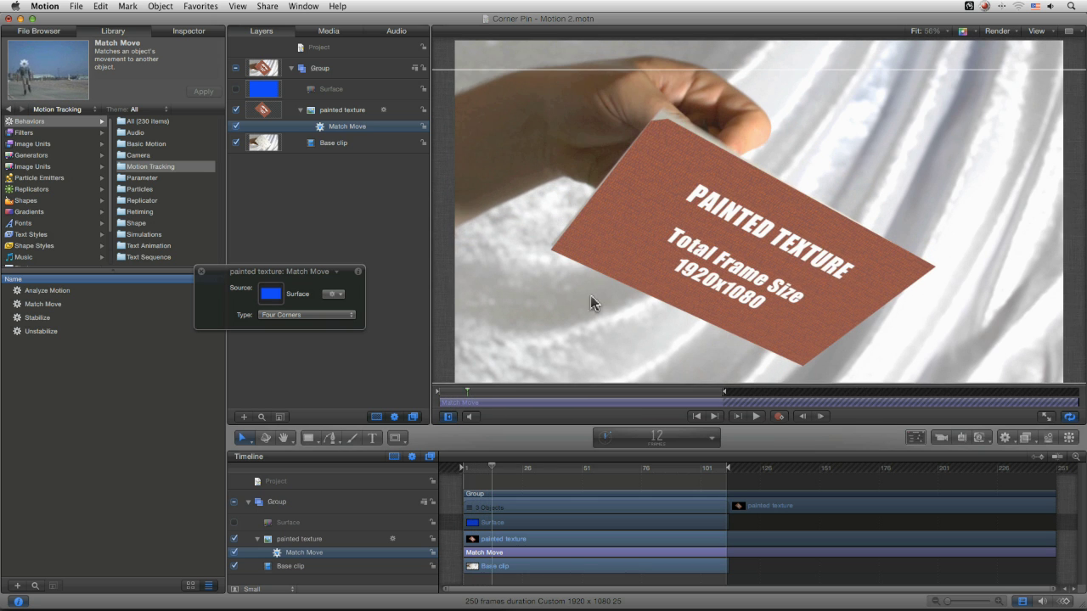
{"action": "left_click", "coordinate": [756, 416]}
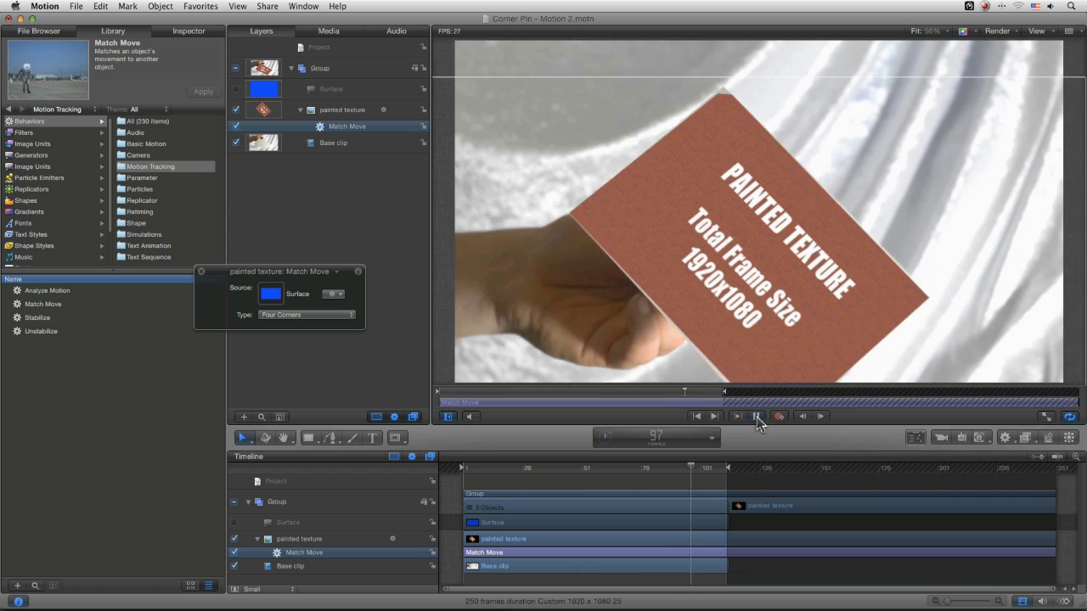
{"action": "left_click", "coordinate": [756, 416]}
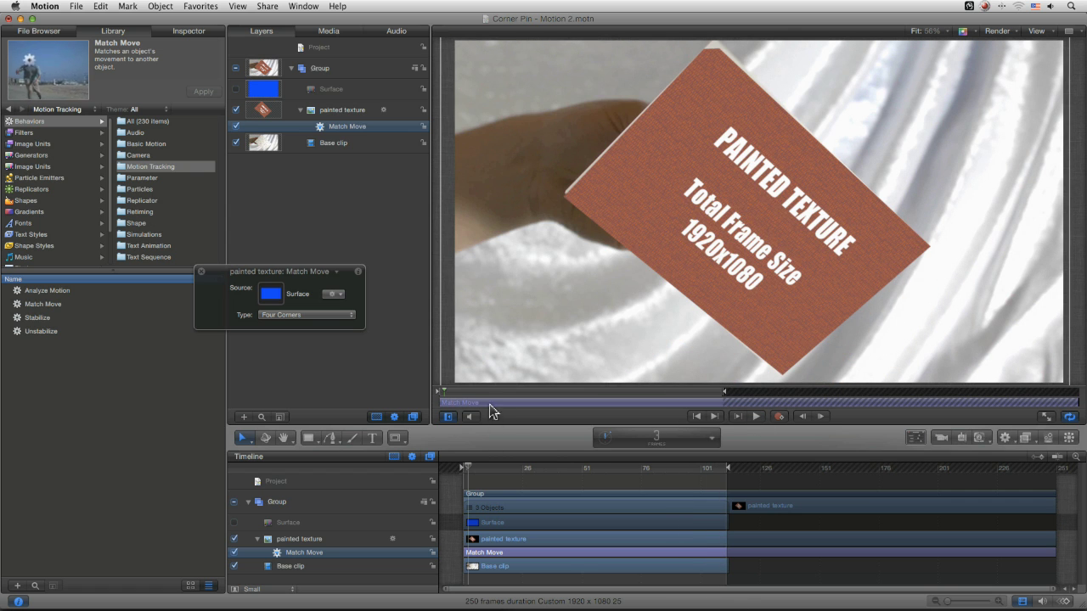
{"action": "left_click", "coordinate": [527, 396]}
{"action": "left_click_drag", "start_coordinate": [533, 402], "coordinate": [521, 400]}
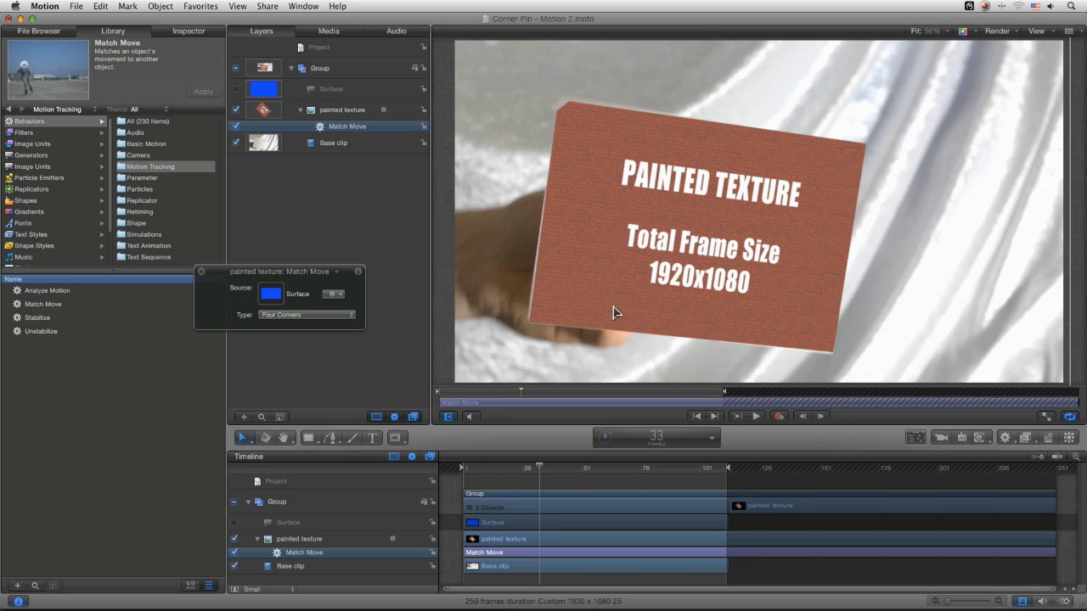